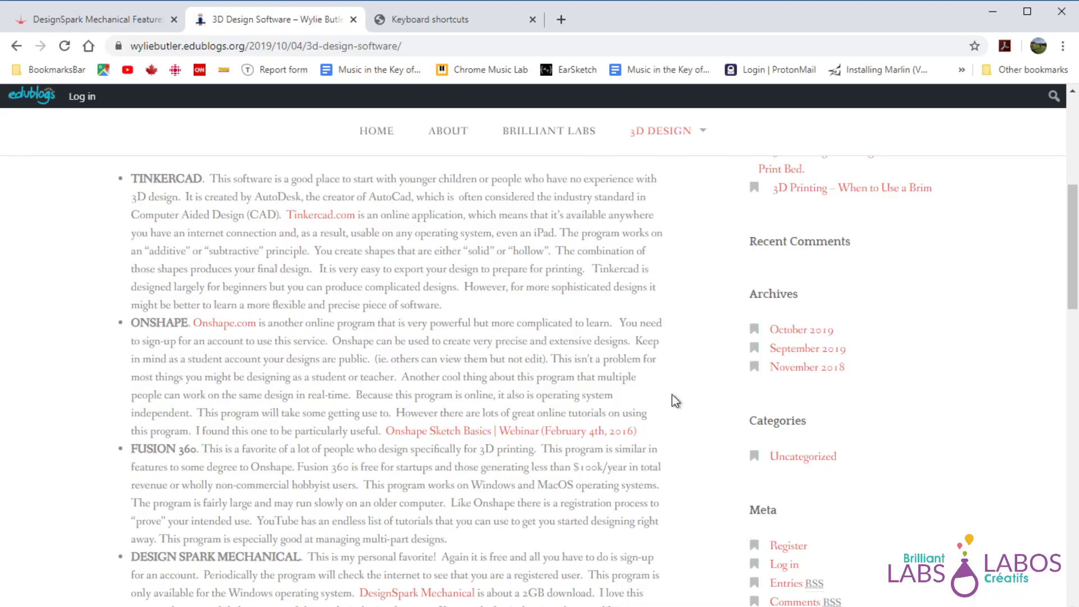
Step: Read through the article's descriptions of Tinkercad, Onshape, Fusion 360 and DesignSpark Mechanical
scroll(678, 399, down, 1)
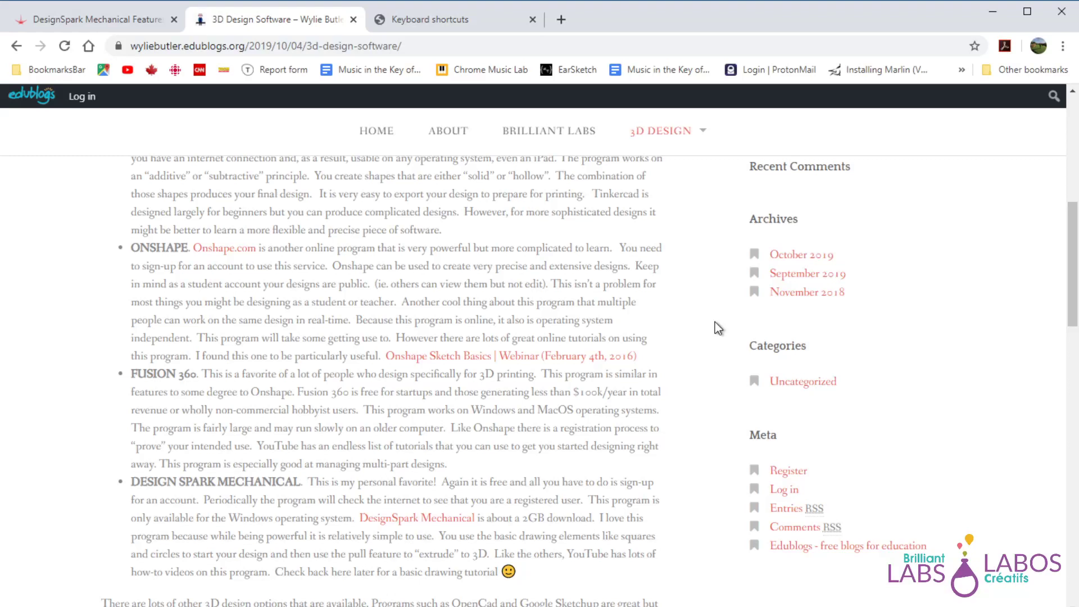
scroll(652, 393, down, 1)
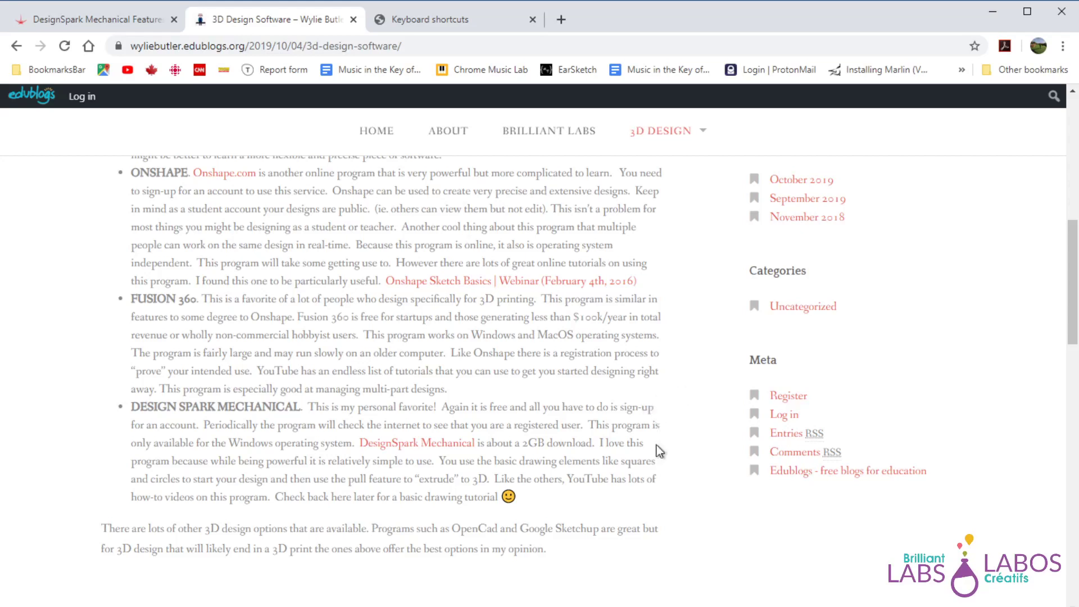
scroll(656, 502, up, 1)
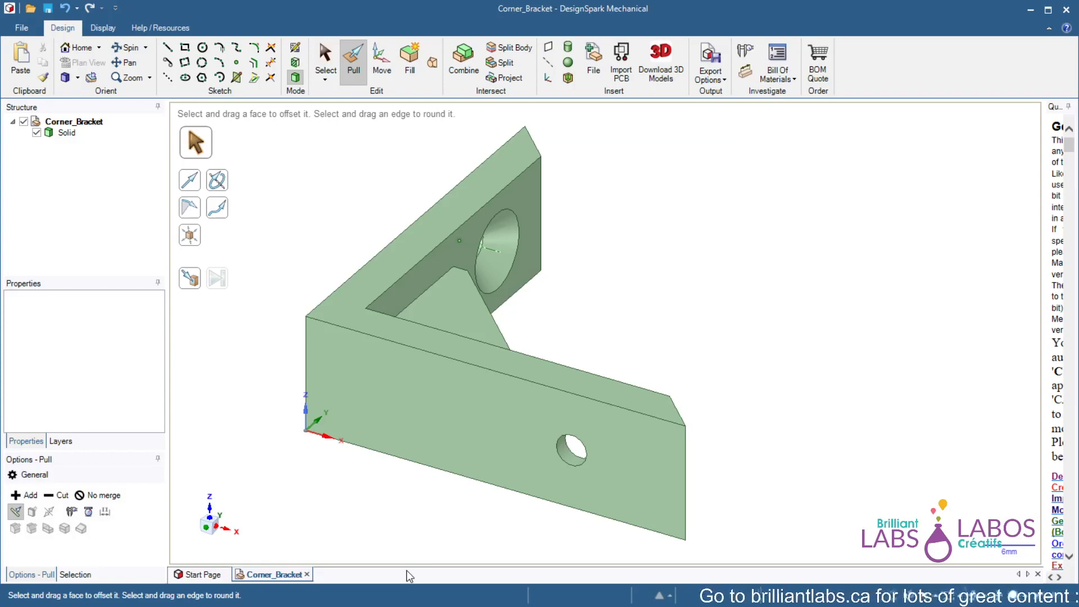
Step: In DesignSpark Mechanical, look over the finished corner bracket model and create a new empty design
click(519, 428)
key(Escape)
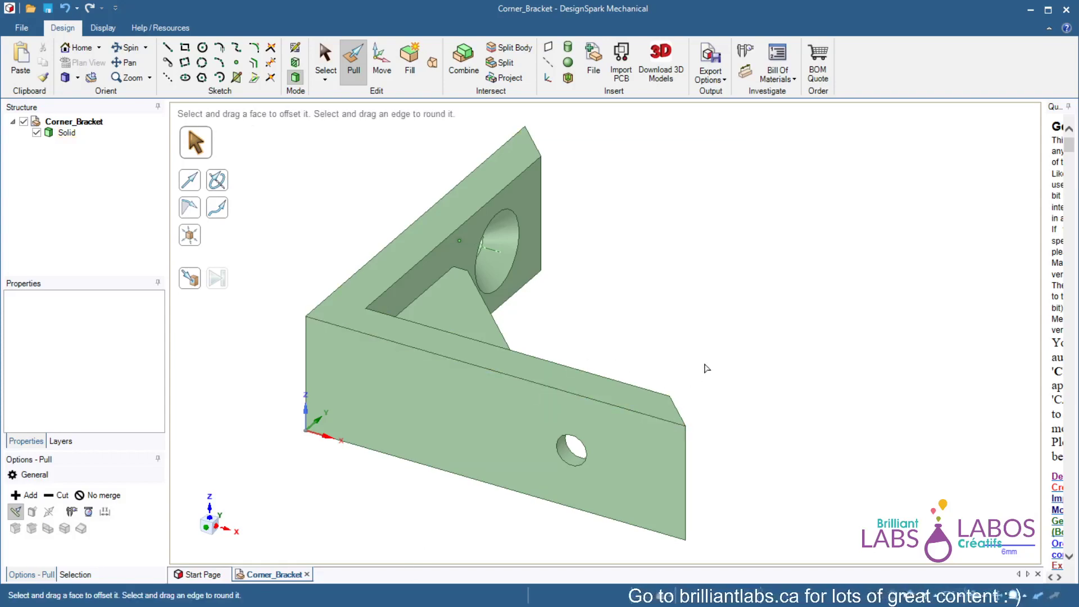
middle_drag(731, 395, 735, 369)
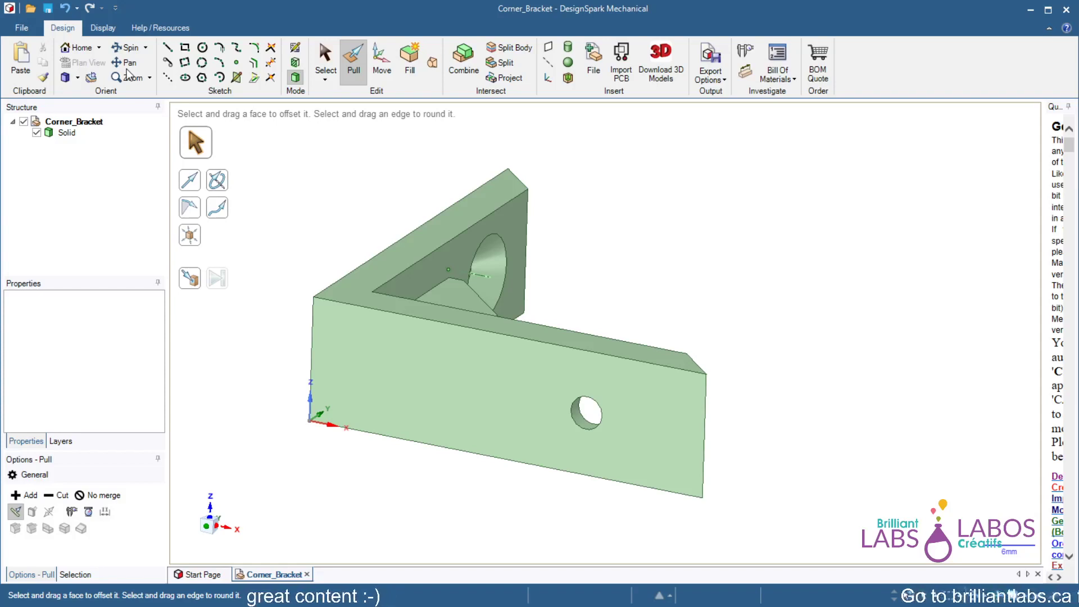
key(ctrl+n)
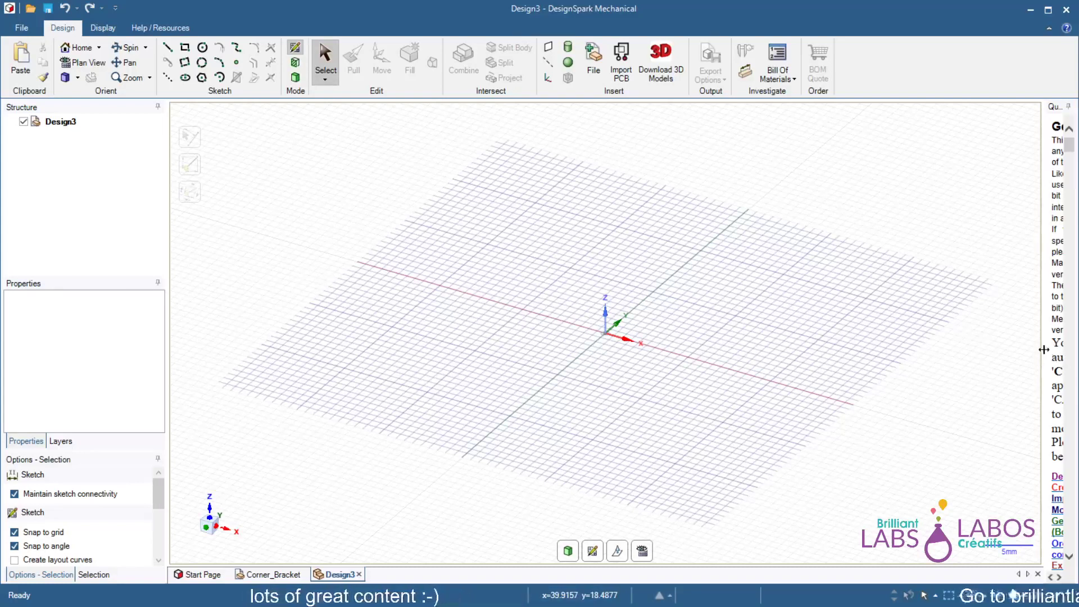
Step: Widen the Quick Guide to view its topics, return to the new design and narrow the guide again
drag(1044, 350, 857, 371)
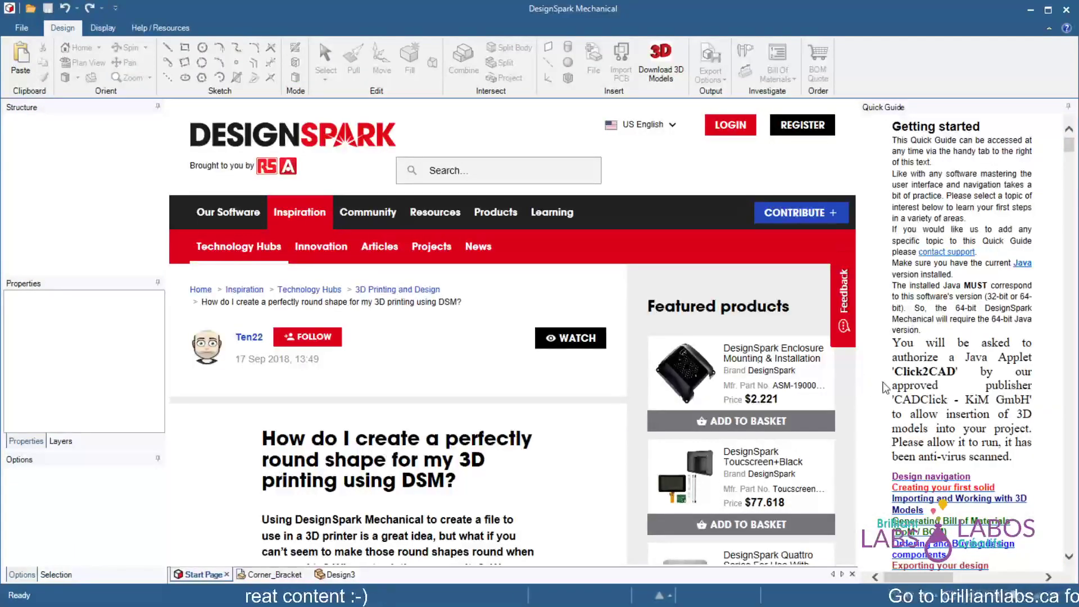
click(339, 574)
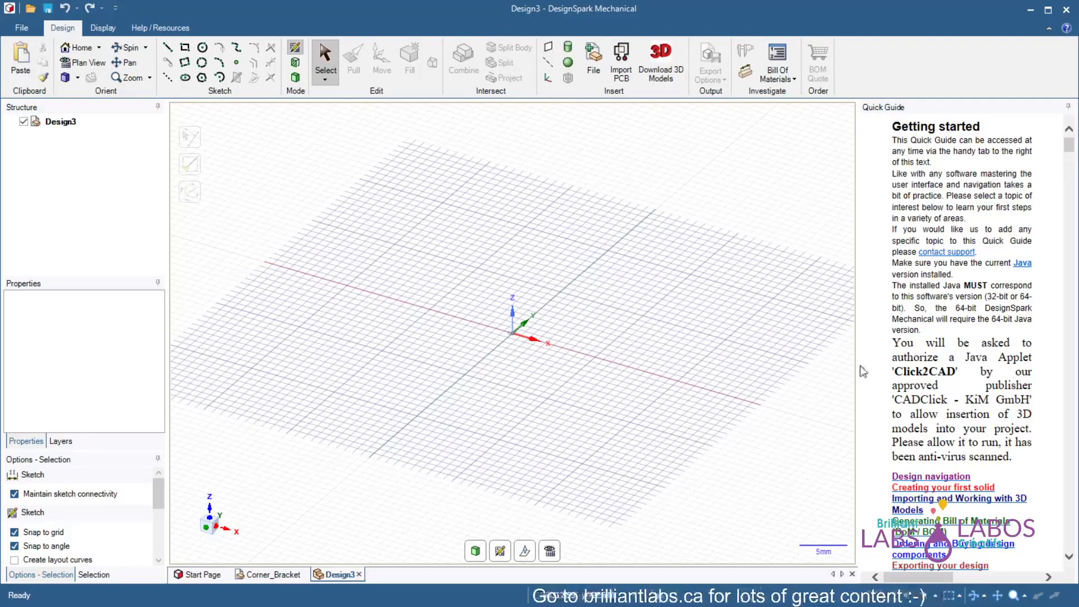
drag(859, 394, 1043, 404)
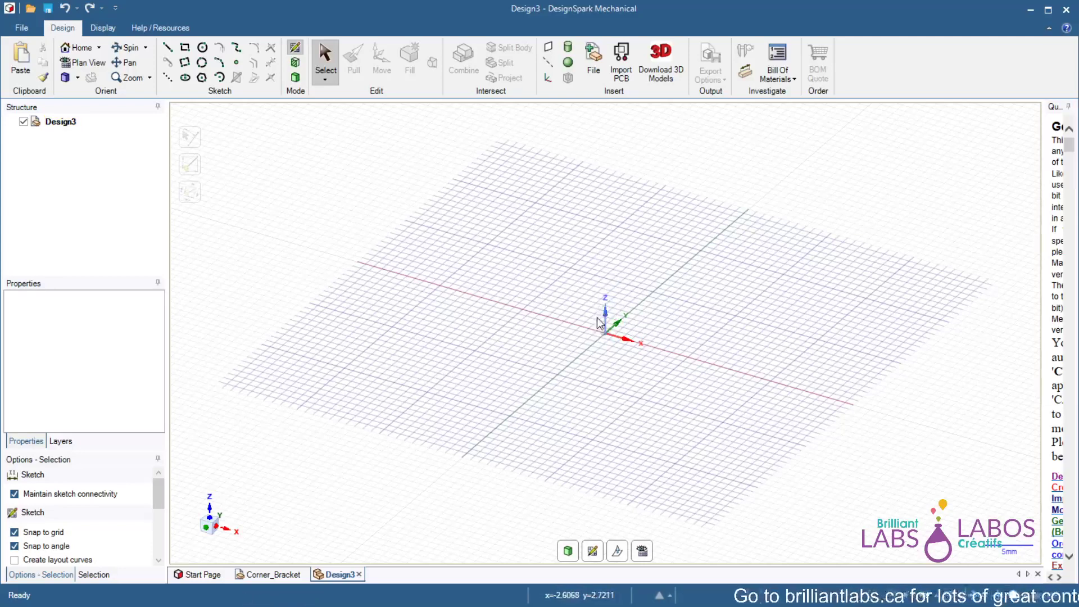
Step: View the sketch grid straight from above and from below, and return to the home view
click(211, 522)
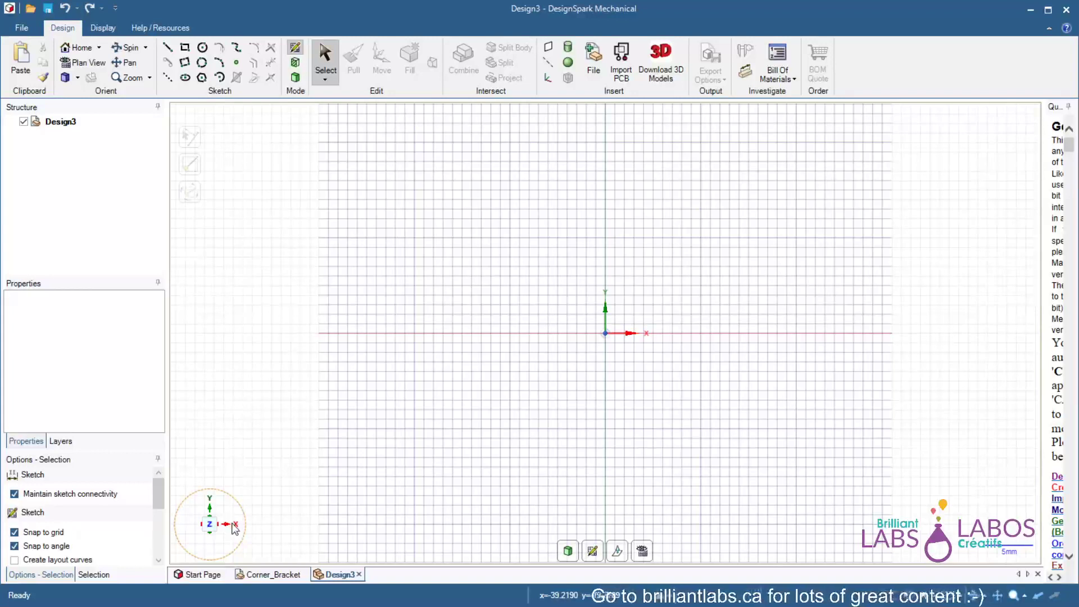
click(212, 522)
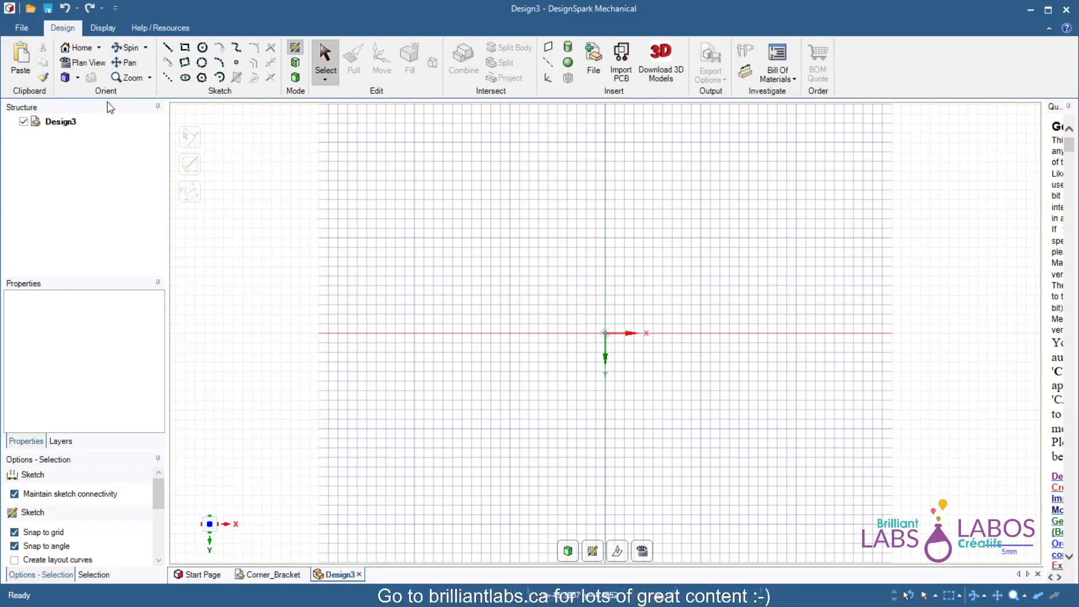
click(77, 49)
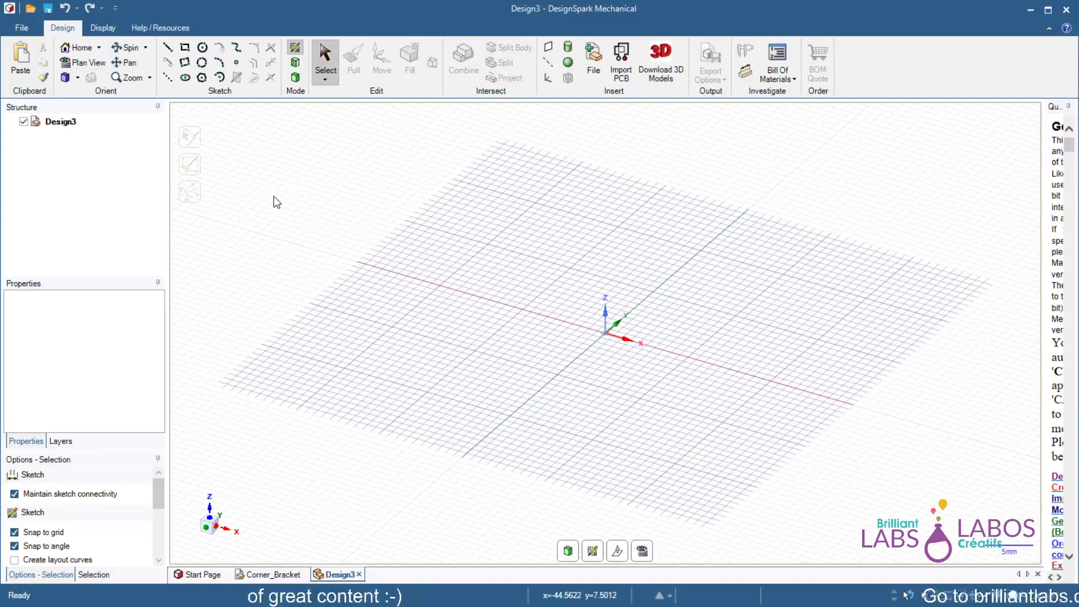
Step: Sketch a 50 mm by 50 mm rectangle with one corner at the origin
click(185, 48)
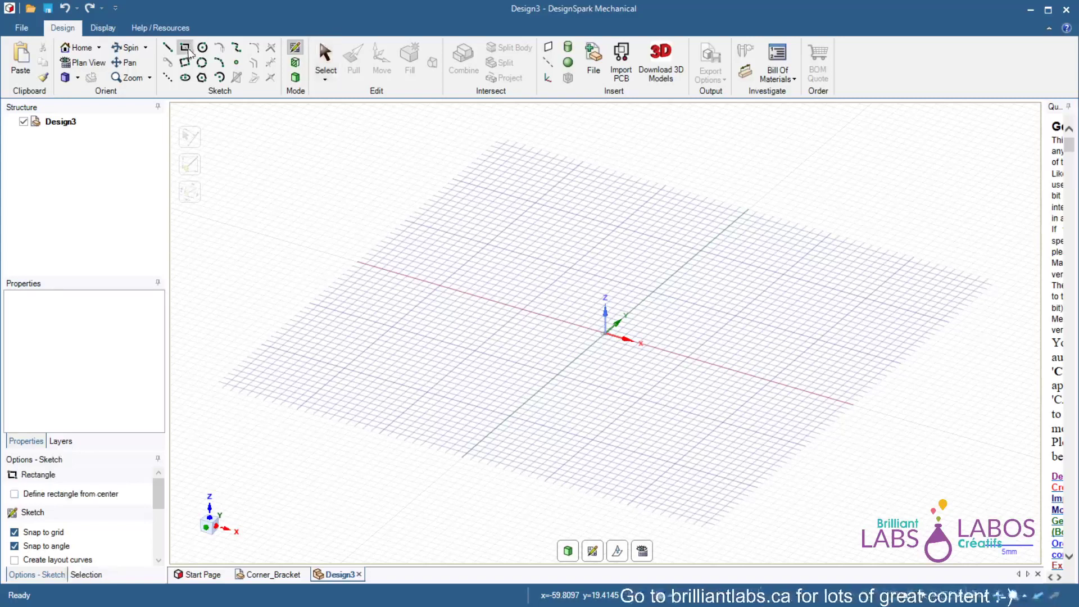
click(606, 336)
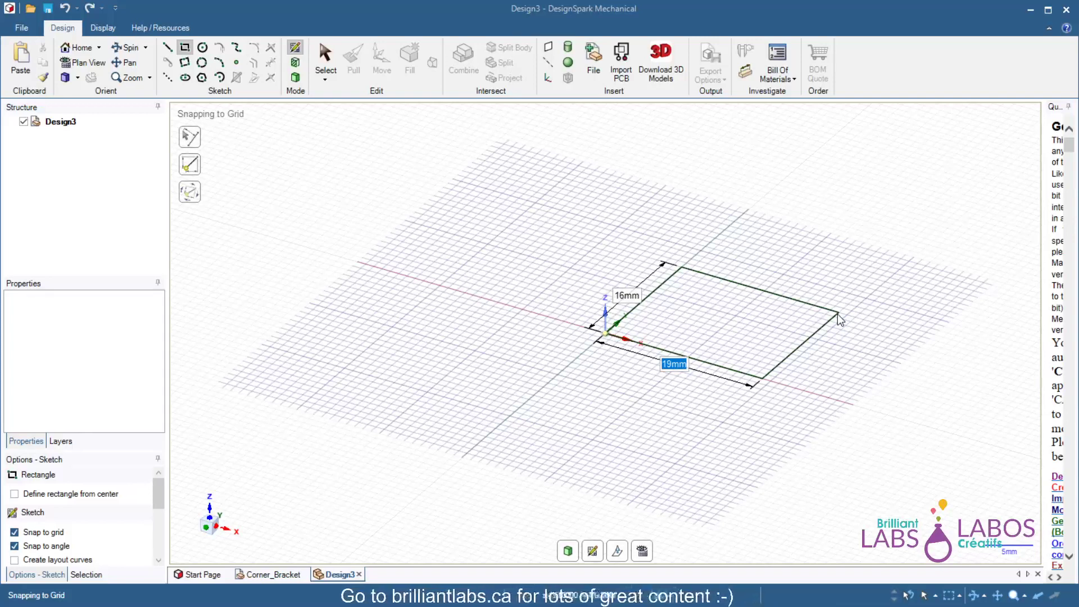
text(50)
key(Tab)
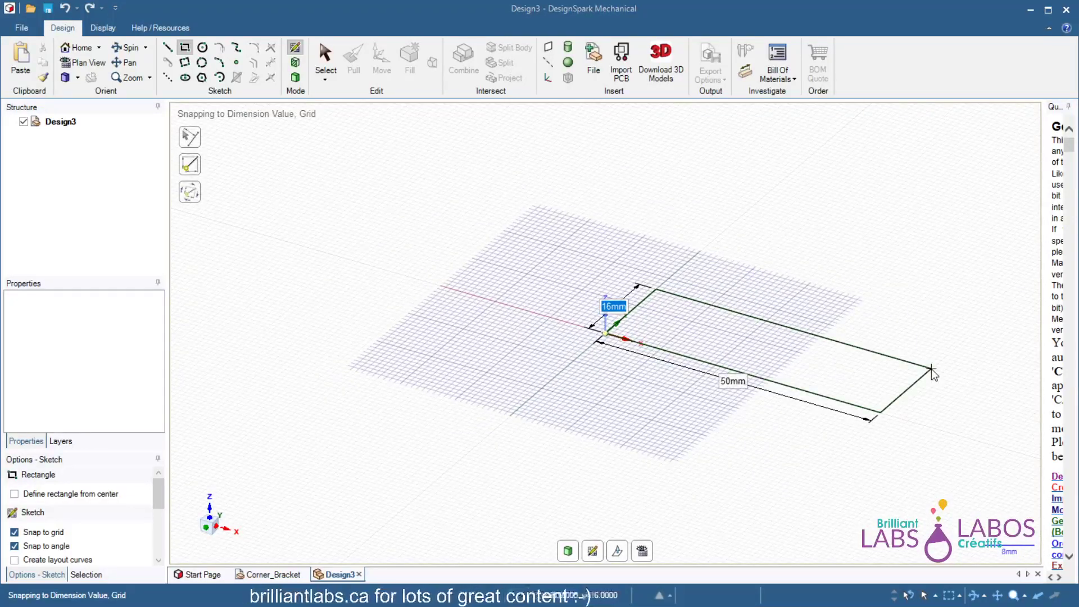
text(50)
key(Return)
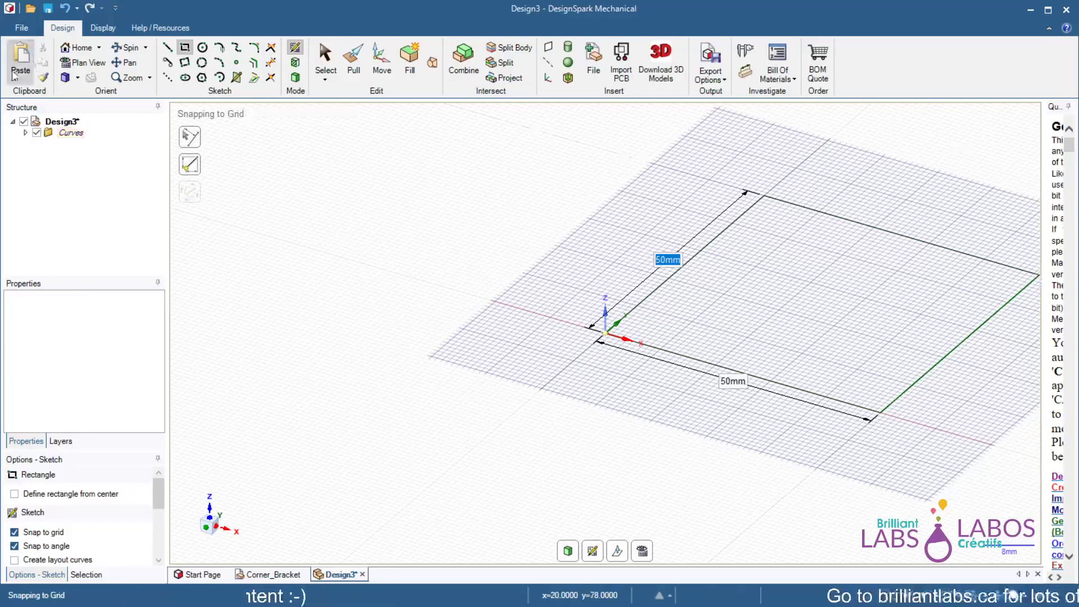
click(73, 50)
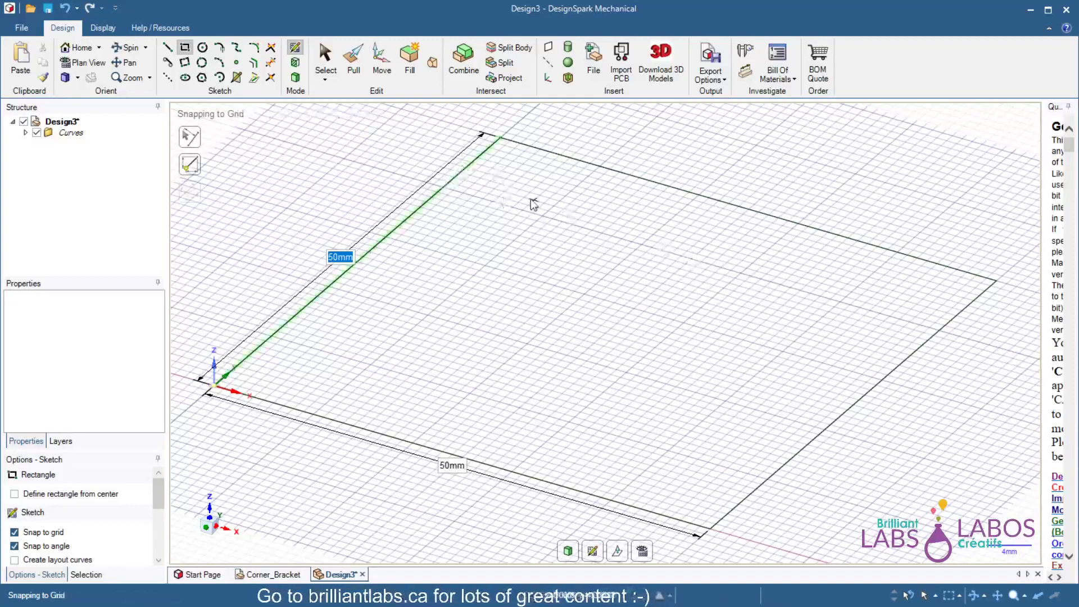
Step: Draw a diagonal line across the square from its corner on the Y axis to its corner on the X axis
click(167, 48)
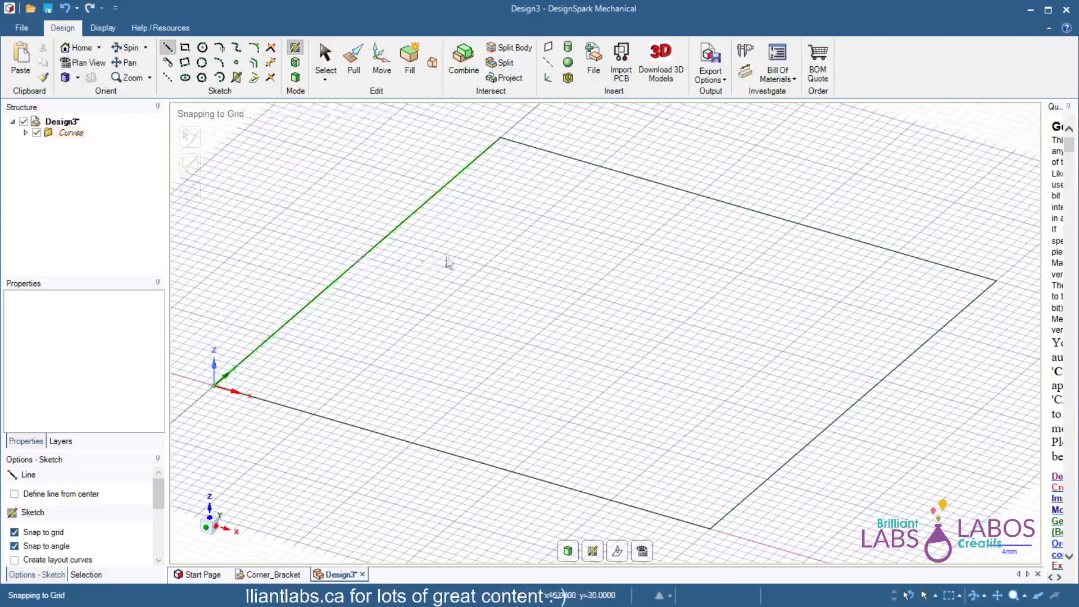
click(500, 138)
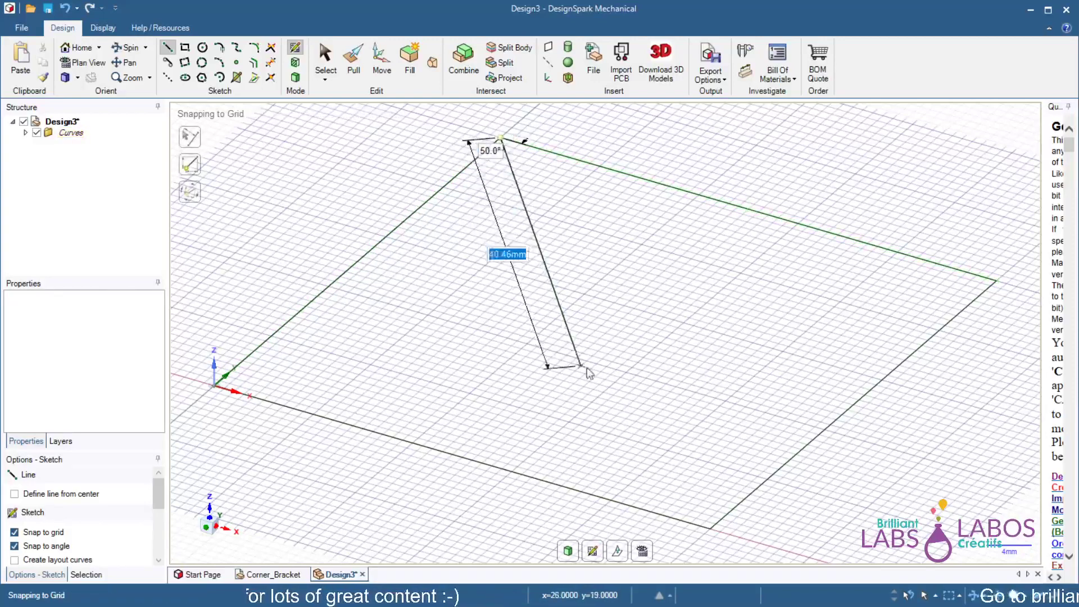
click(711, 529)
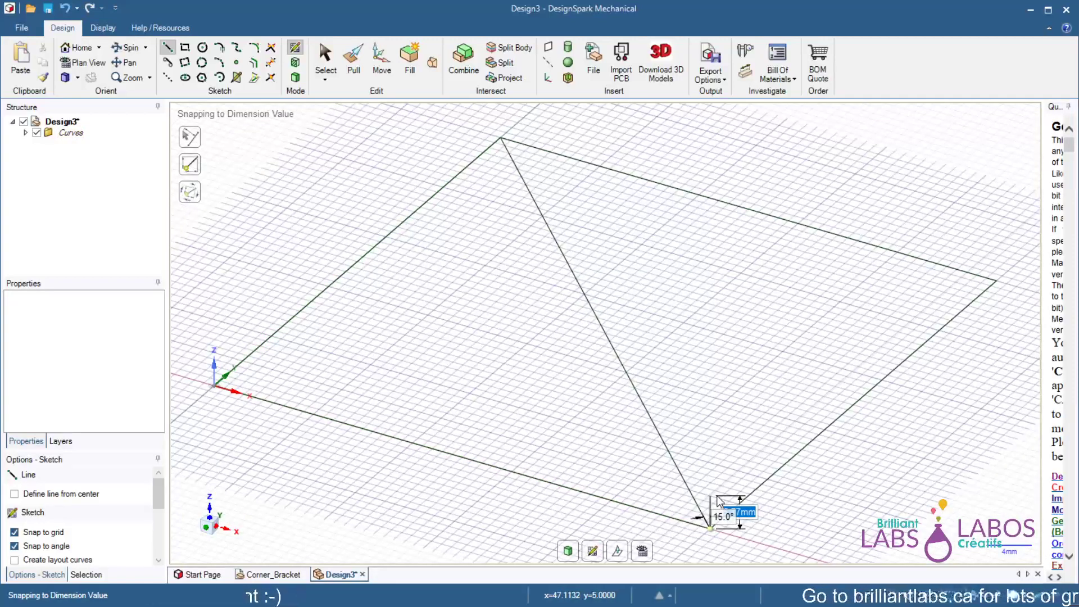
key(Escape)
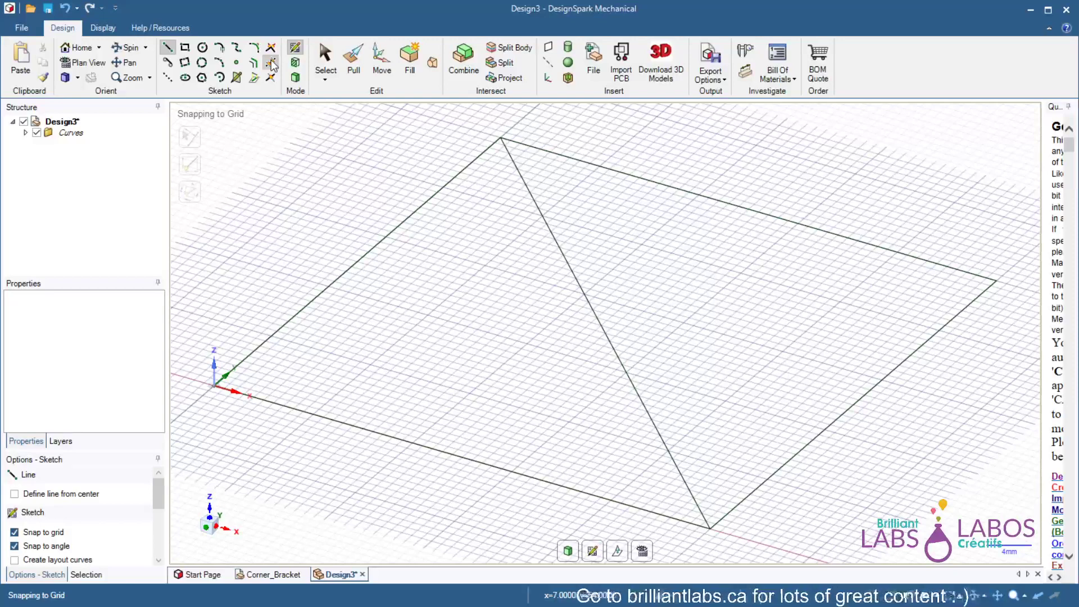
Step: Trim away the two sides of the square beyond the diagonal, leaving a triangle at the origin
click(271, 63)
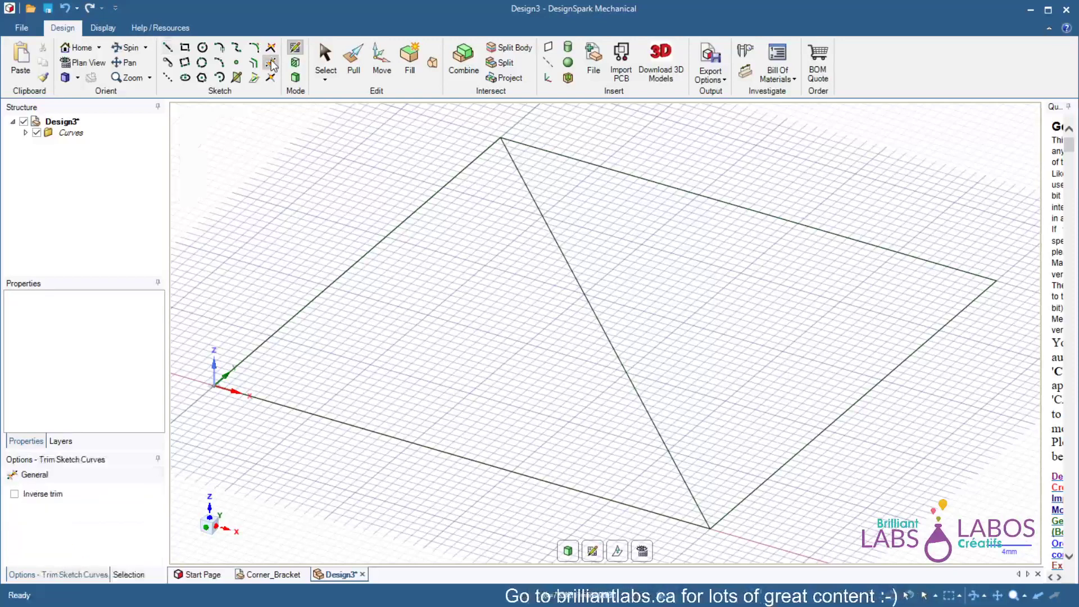
click(766, 214)
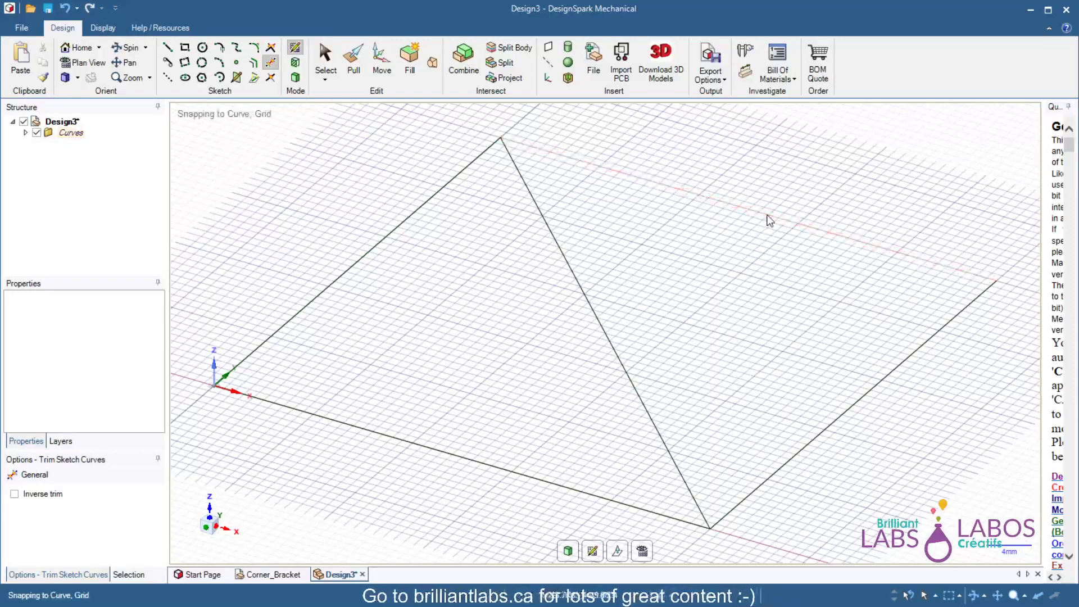
click(873, 393)
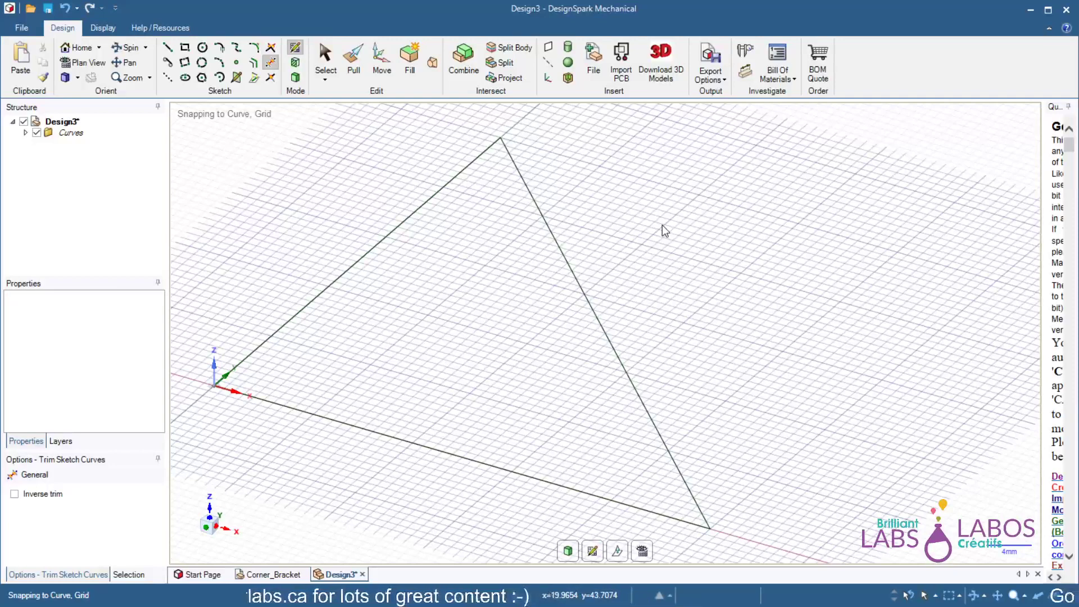
Step: Offset the triangle's two sides along the X and Y axes 5 mm inward
click(255, 62)
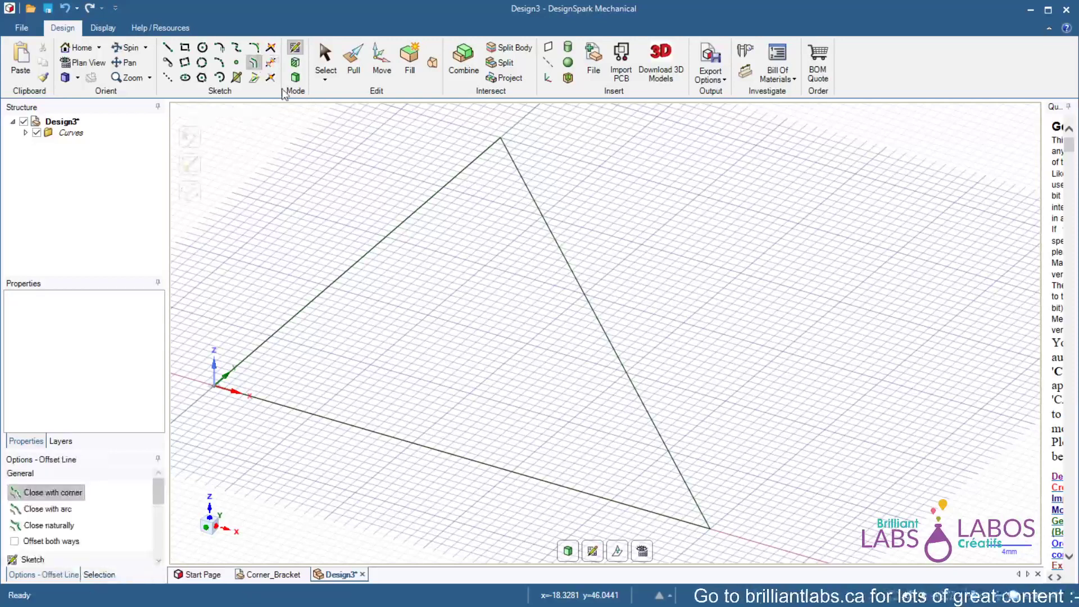
click(392, 239)
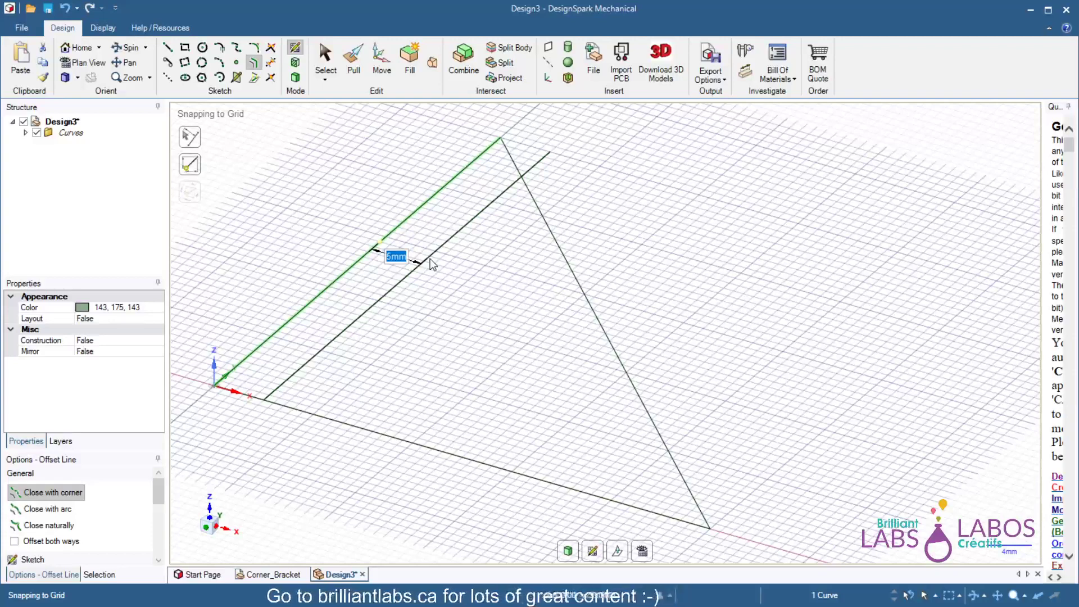
click(434, 264)
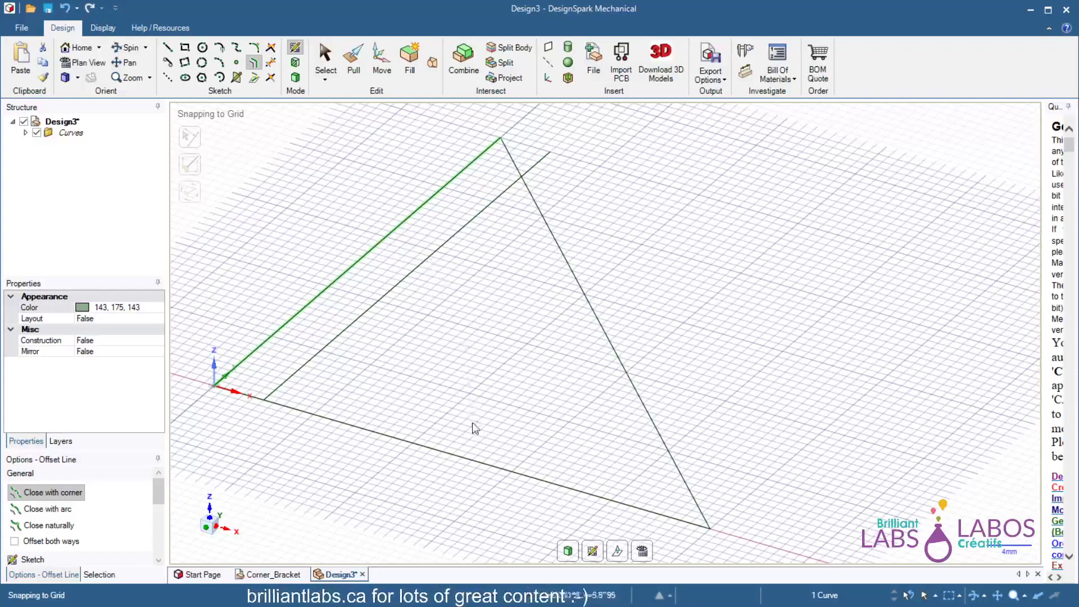
click(472, 456)
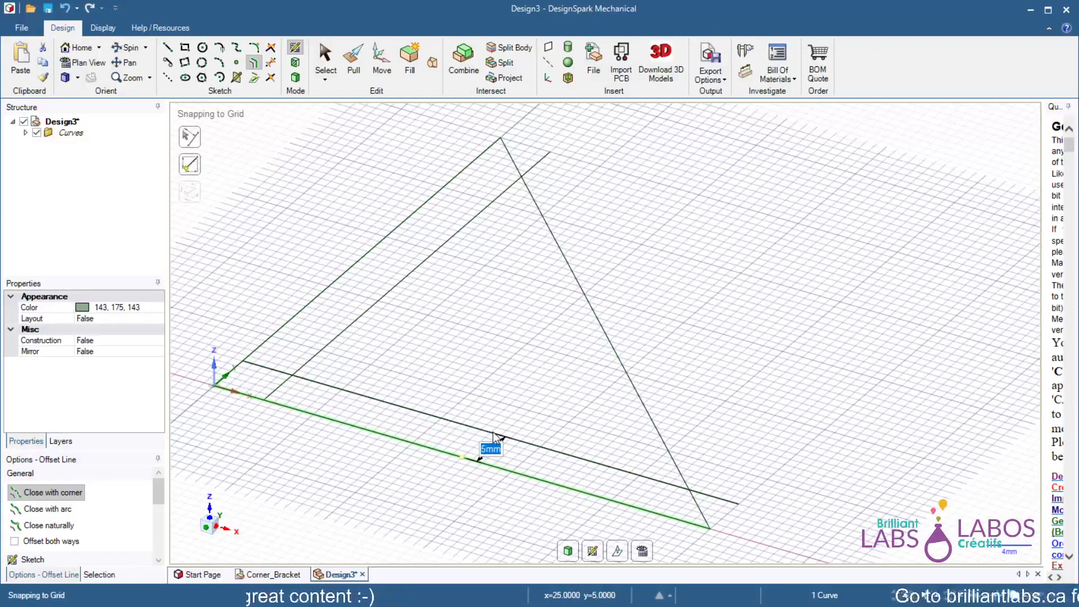
click(494, 437)
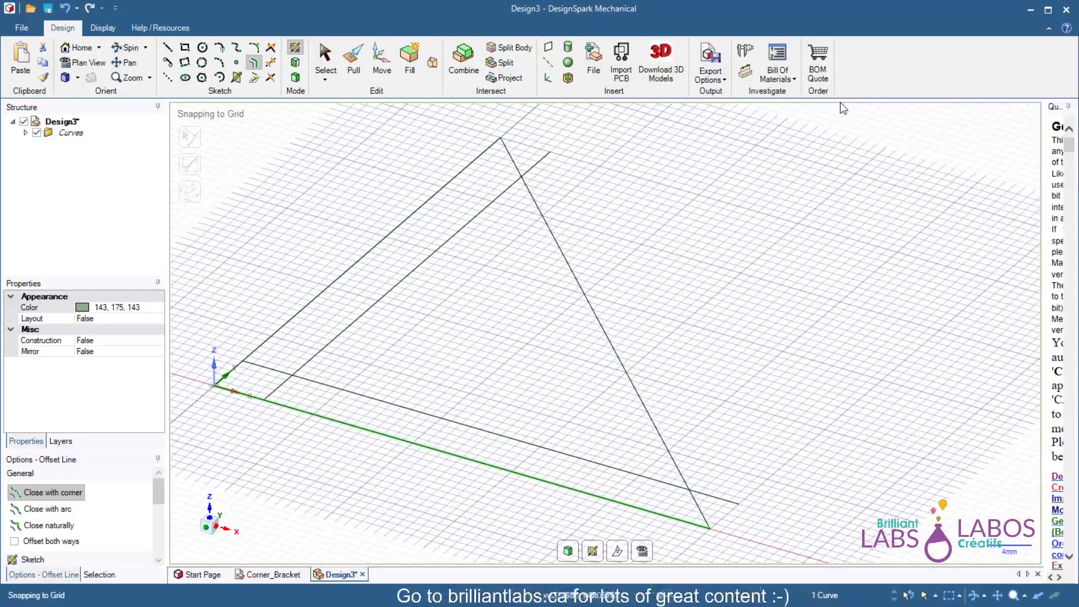
Step: Trim the offset lines' overhanging ends, the diagonal's middle section and the crossing segments at the corner to leave an L-shaped outline
click(272, 65)
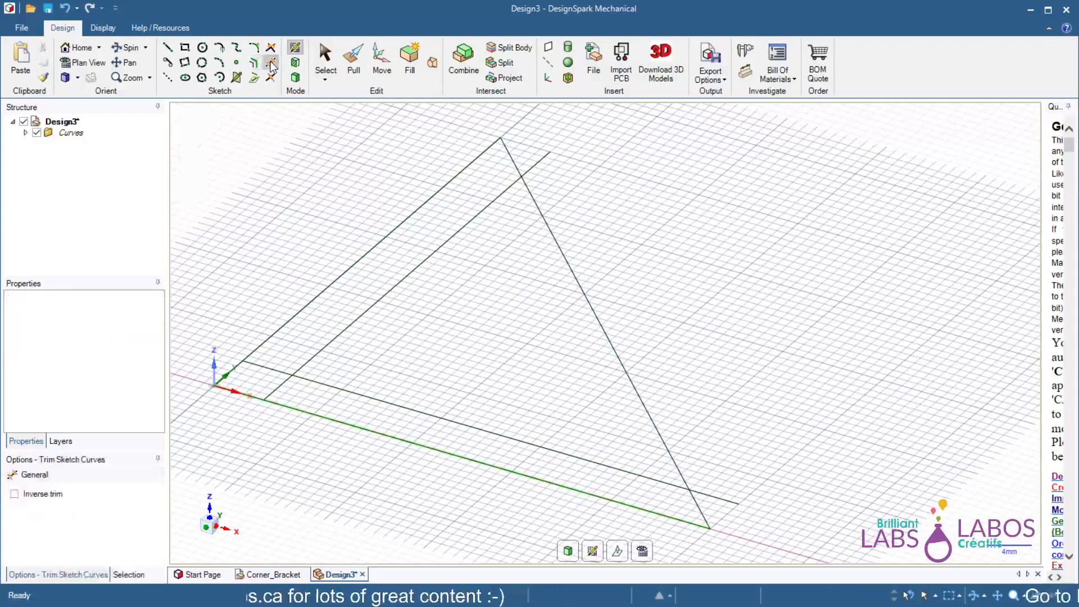
click(545, 163)
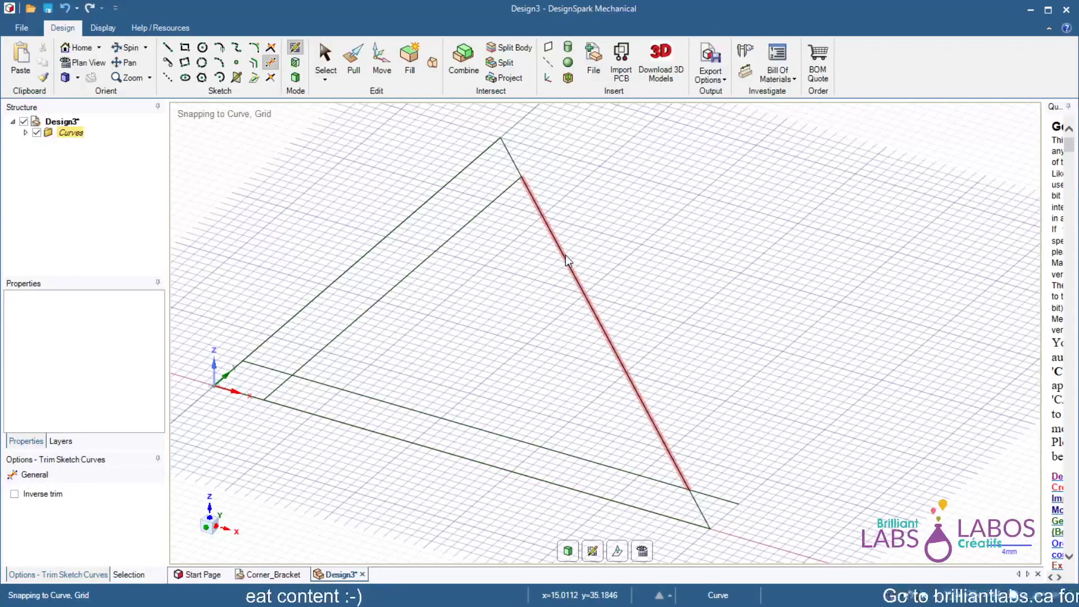
click(567, 260)
click(726, 506)
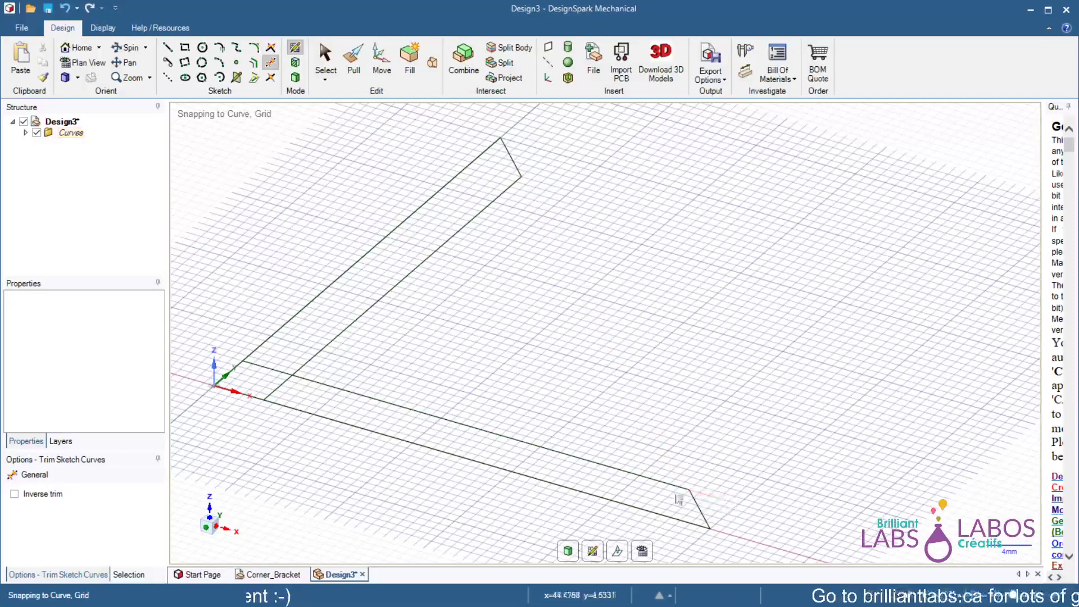
click(281, 386)
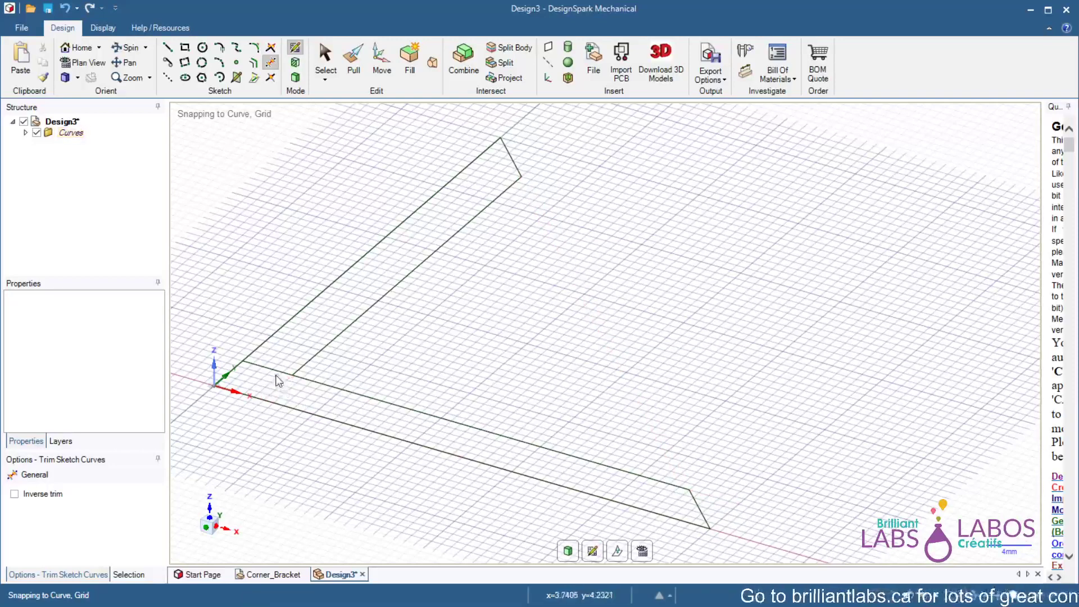
click(274, 371)
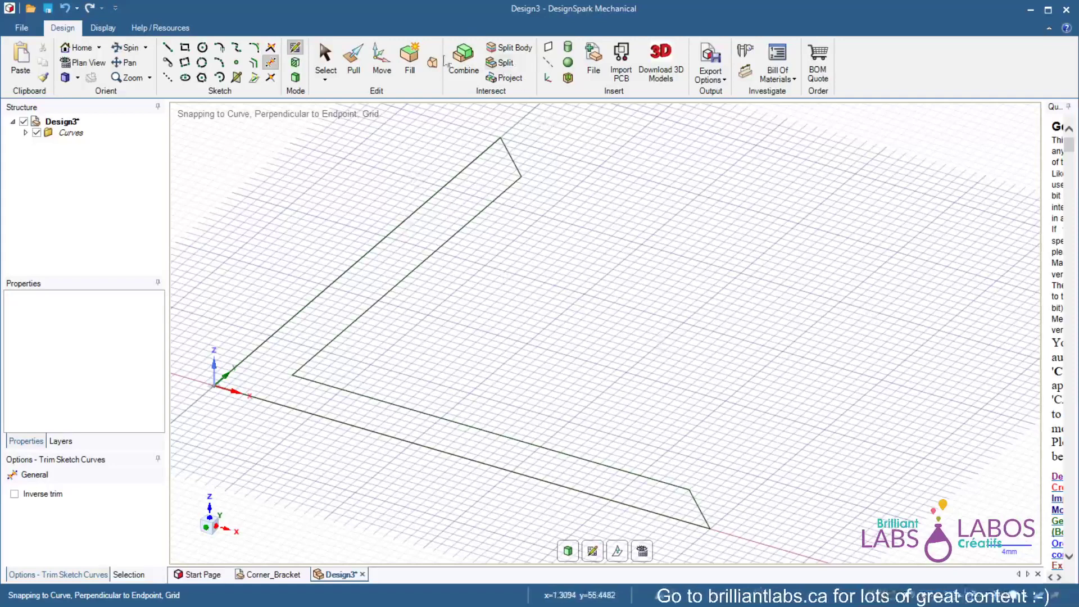
Step: Pull the L-shaped profile upward 15 mm into a solid
click(353, 60)
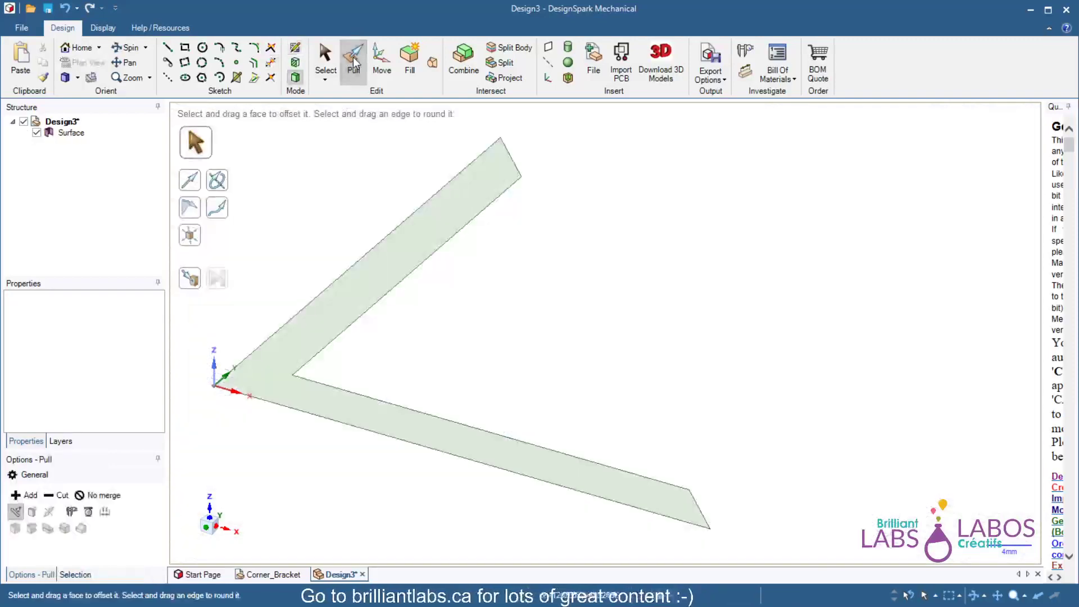
click(450, 207)
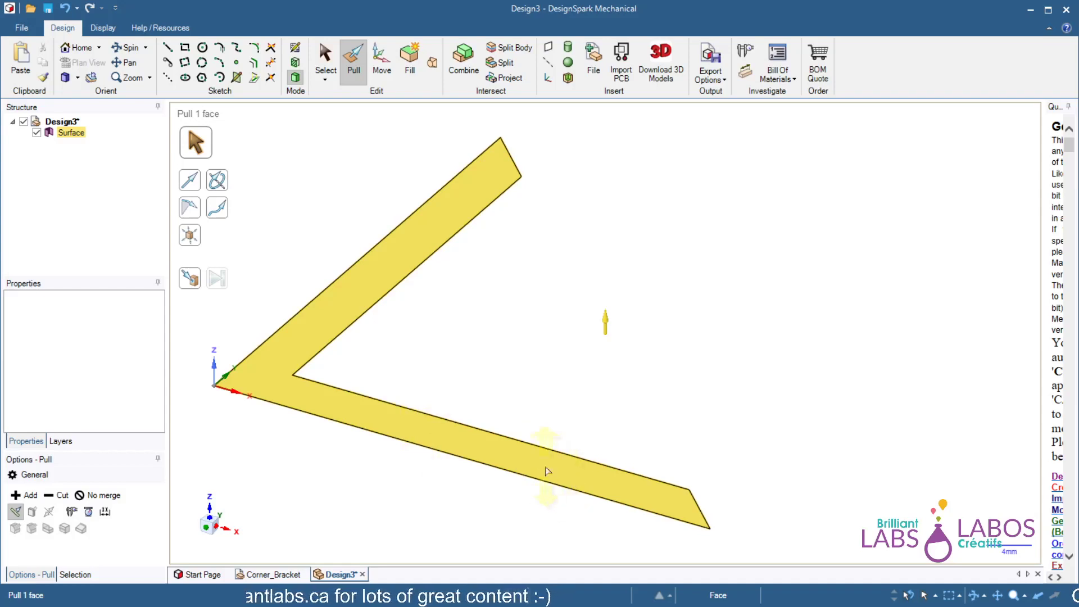
click(461, 270)
click(458, 205)
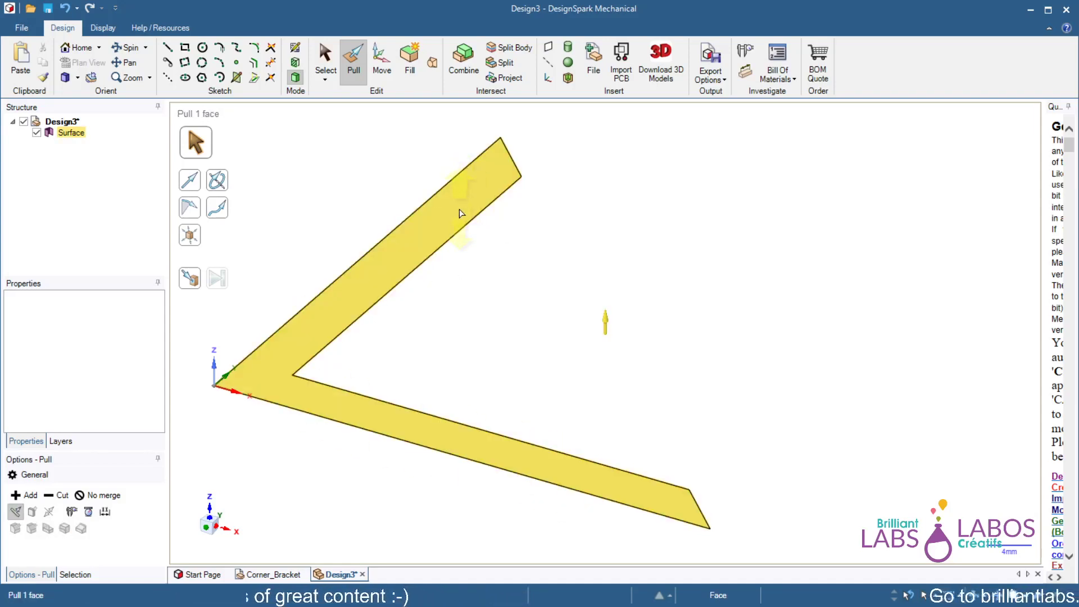
drag(460, 208, 460, 192)
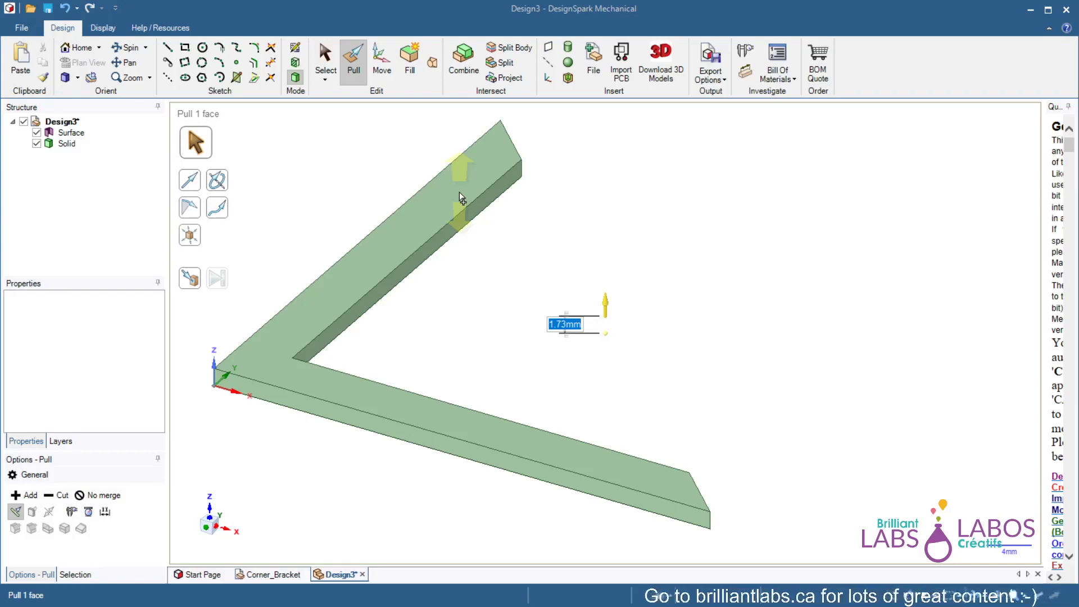
text(15)
key(Return)
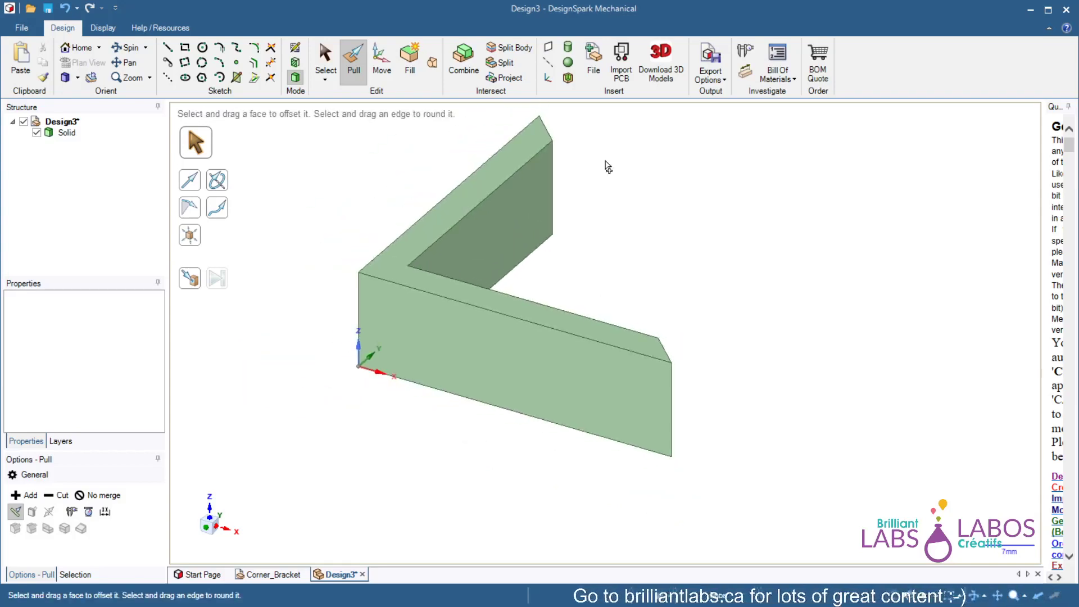
Step: Examine the bracket solid from several sides, including its underside, and return to the home view
mouse_move(815, 323)
middle_down()
mouse_move(745, 323)
mouse_move(658, 275)
mouse_move(798, 332)
mouse_move(812, 314)
mouse_move(801, 318)
mouse_move(817, 322)
mouse_move(798, 313)
middle_up()
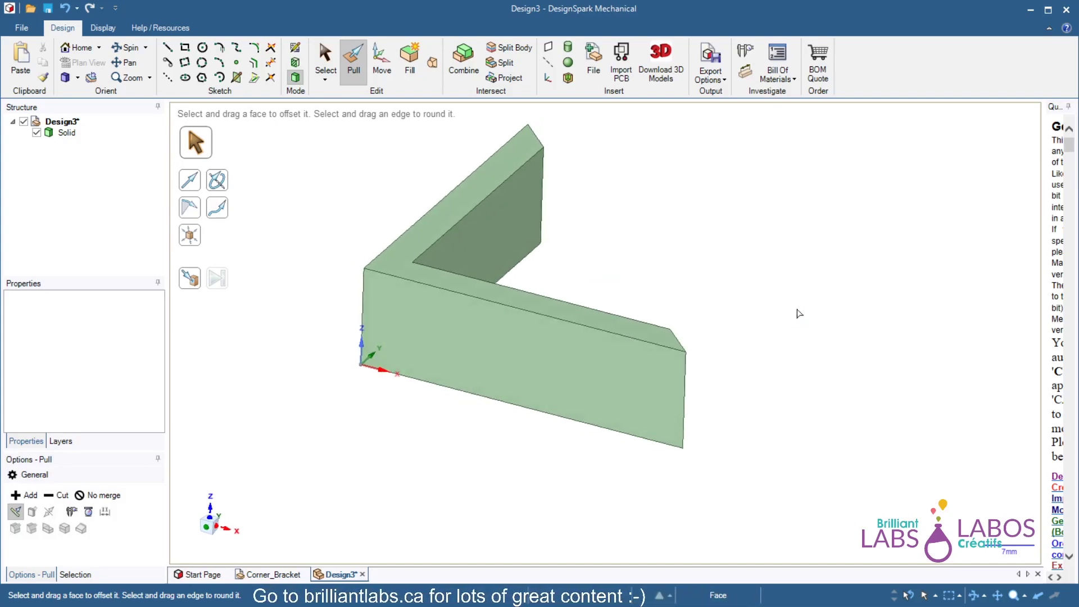
click(79, 50)
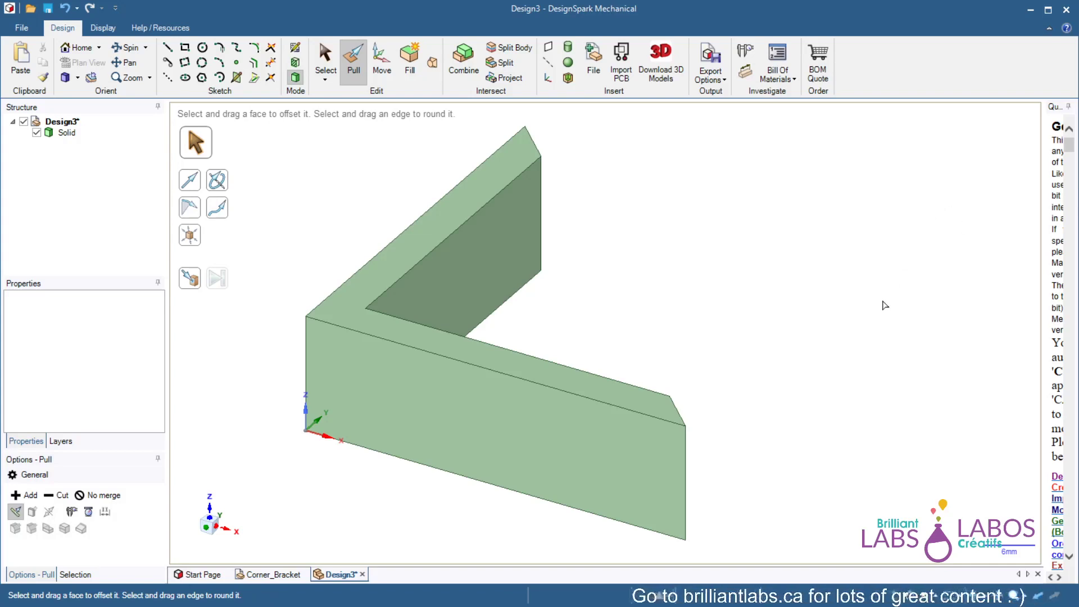
middle_drag(797, 378, 948, 378)
click(750, 234)
click(802, 354)
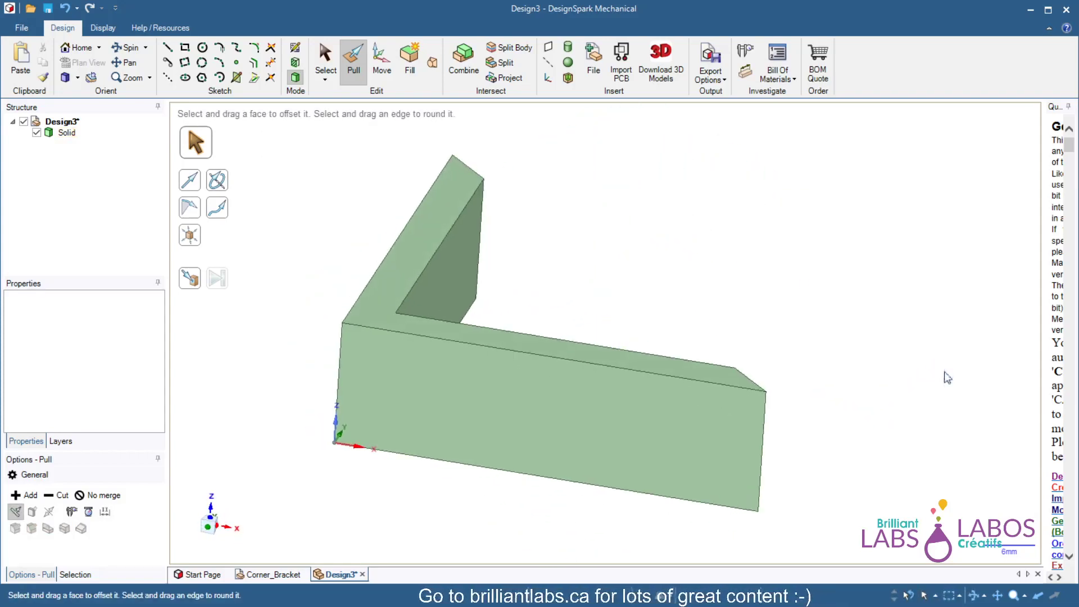
click(82, 50)
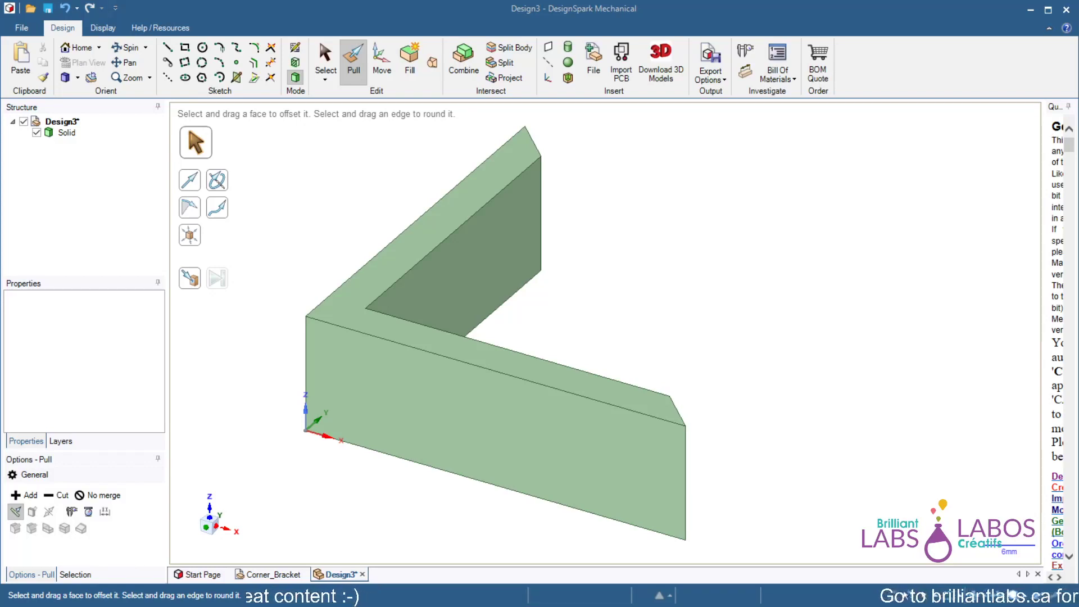
click(450, 222)
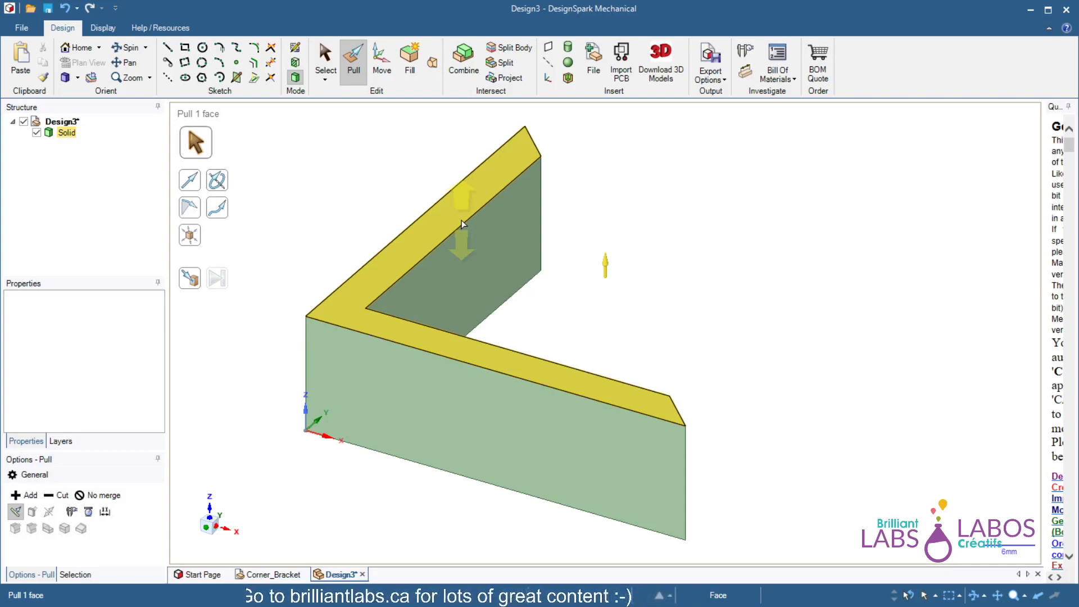
click(583, 303)
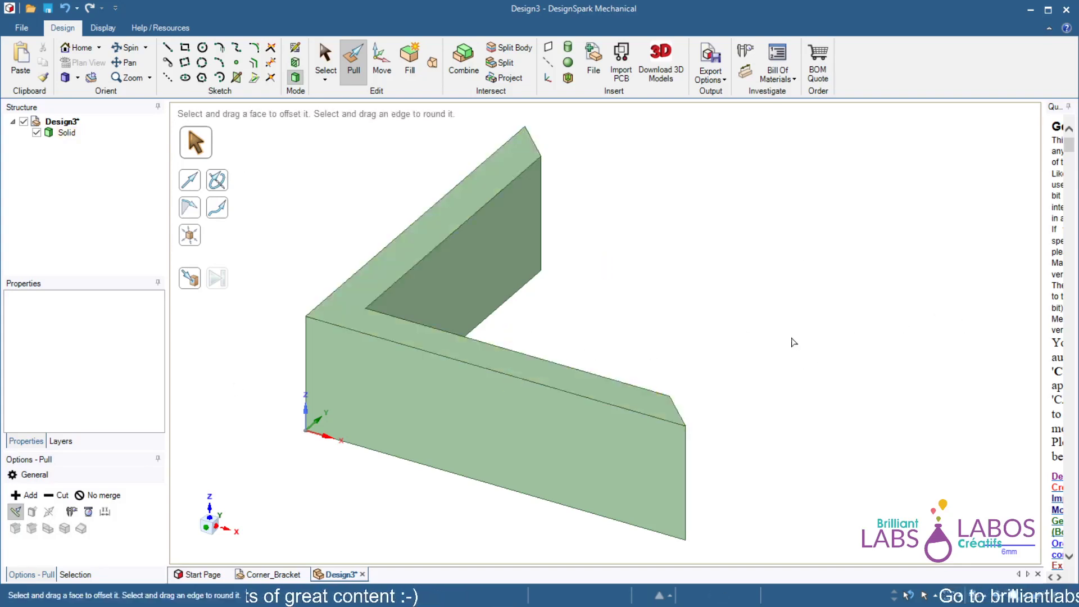
middle_drag(863, 441, 534, 290)
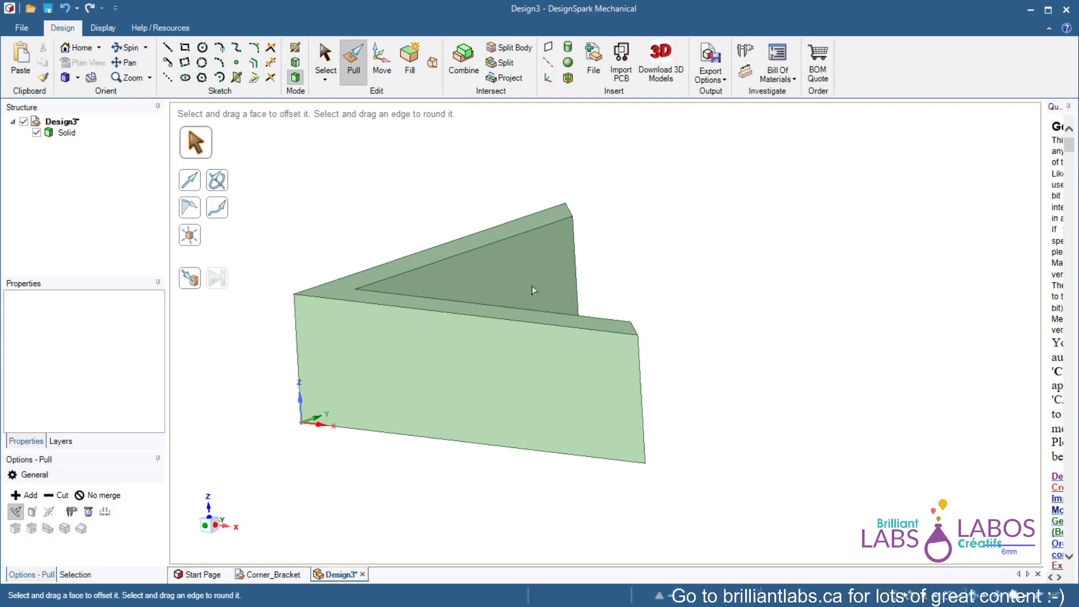
click(126, 63)
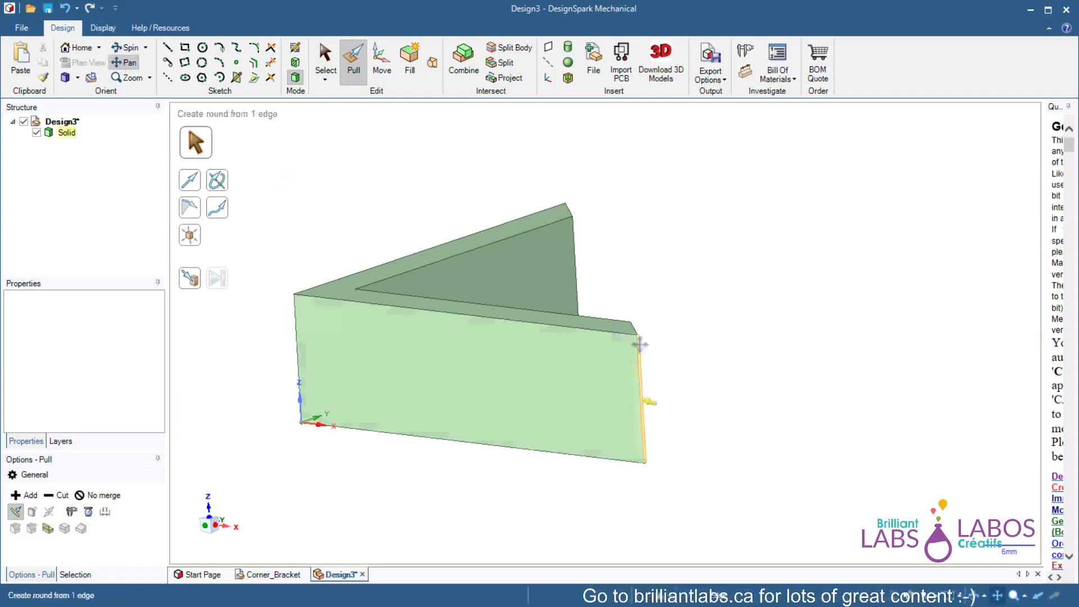
mouse_move(730, 374)
middle_down()
mouse_move(833, 365)
mouse_move(735, 361)
middle_up()
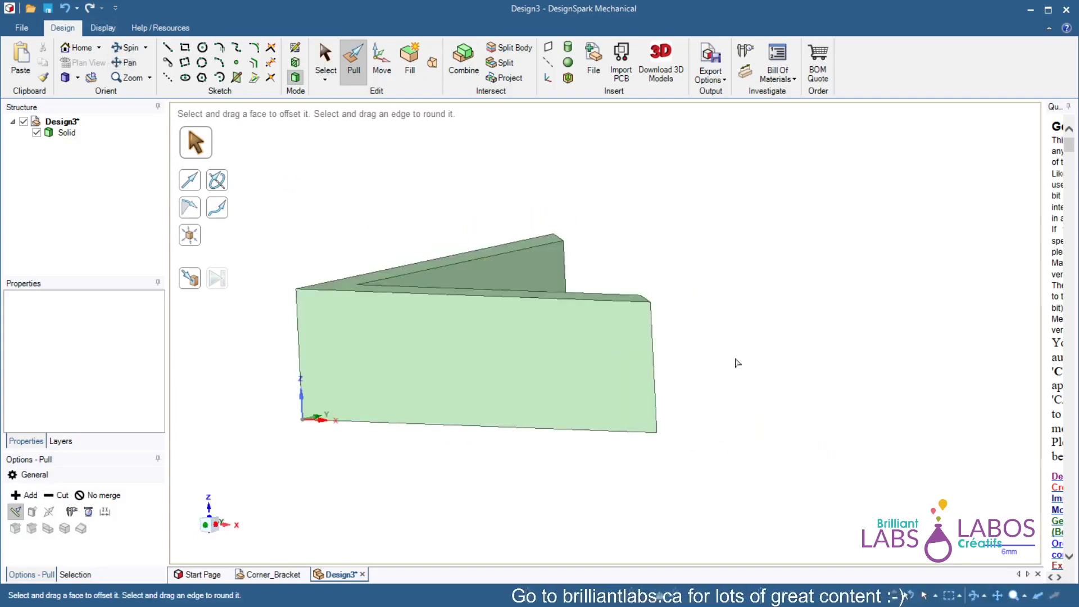
middle_drag(517, 369, 171, 122)
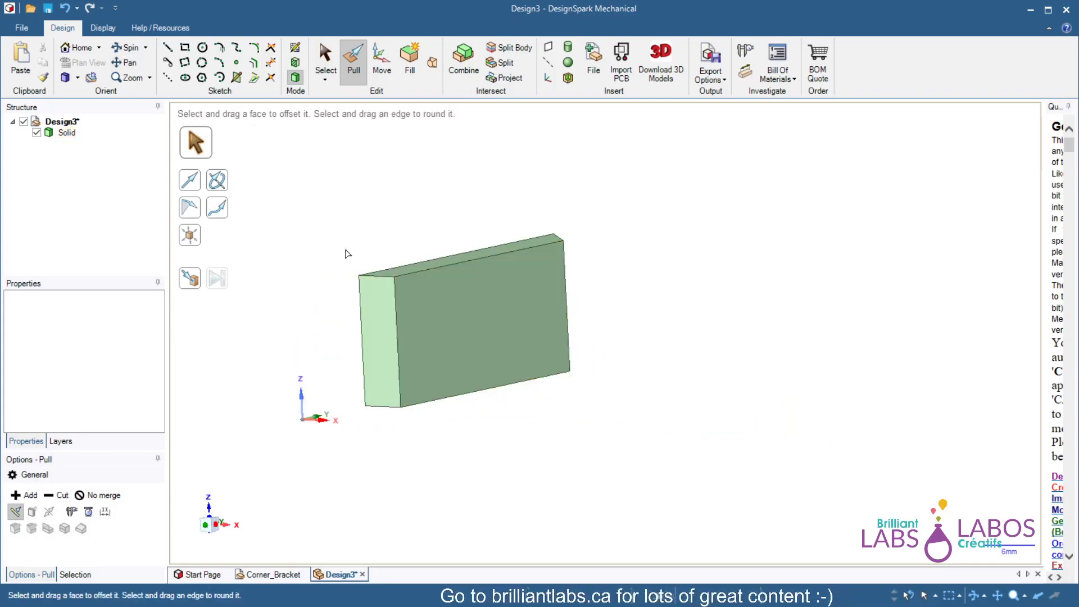
key(ctrl+z)
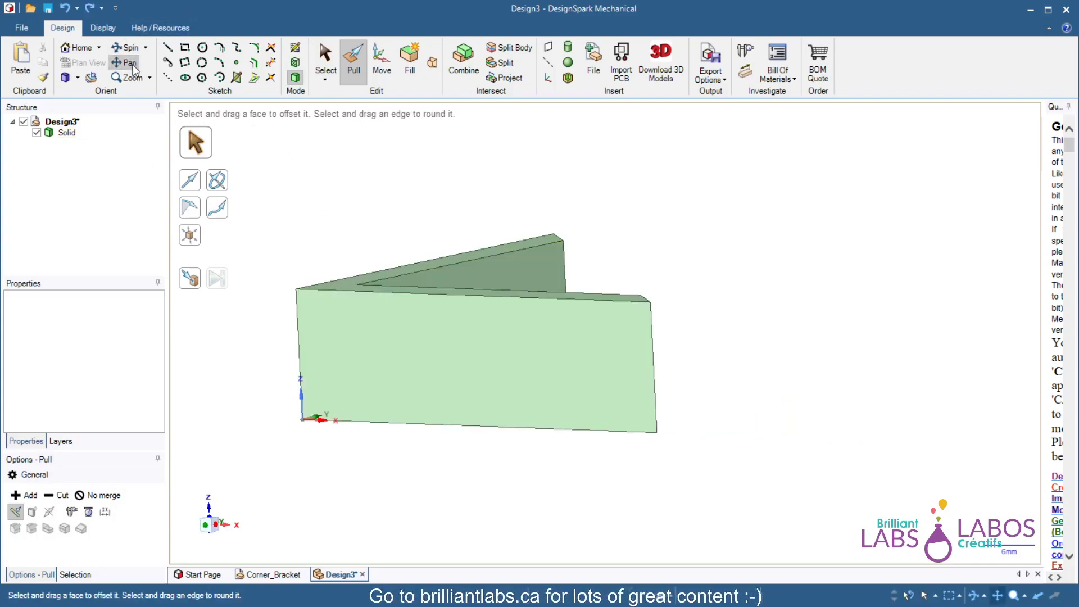
shift+middle_drag(352, 236, 446, 222)
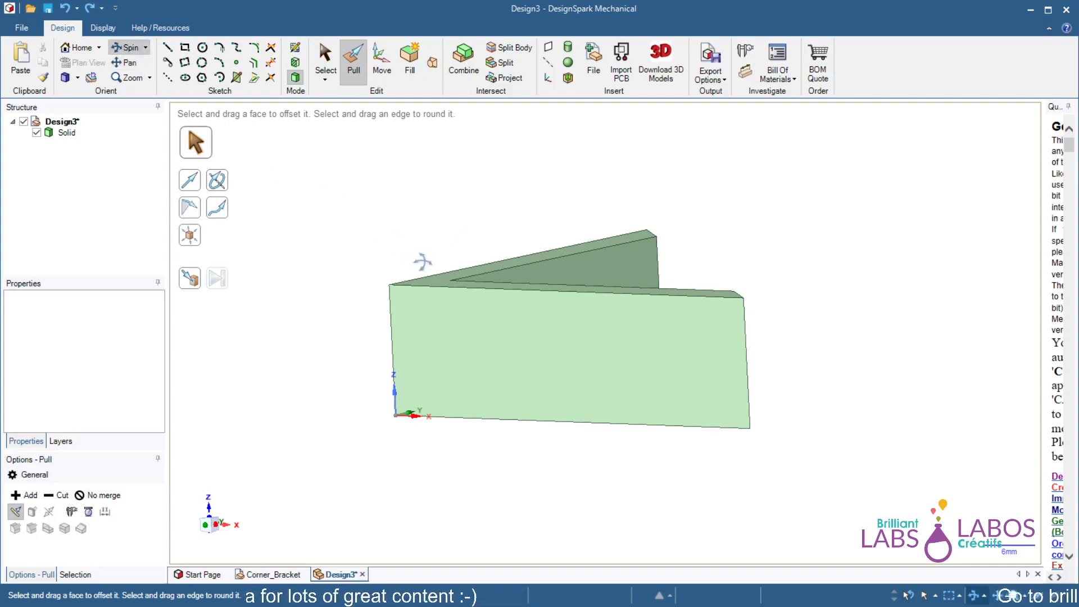
drag(422, 262, 565, 349)
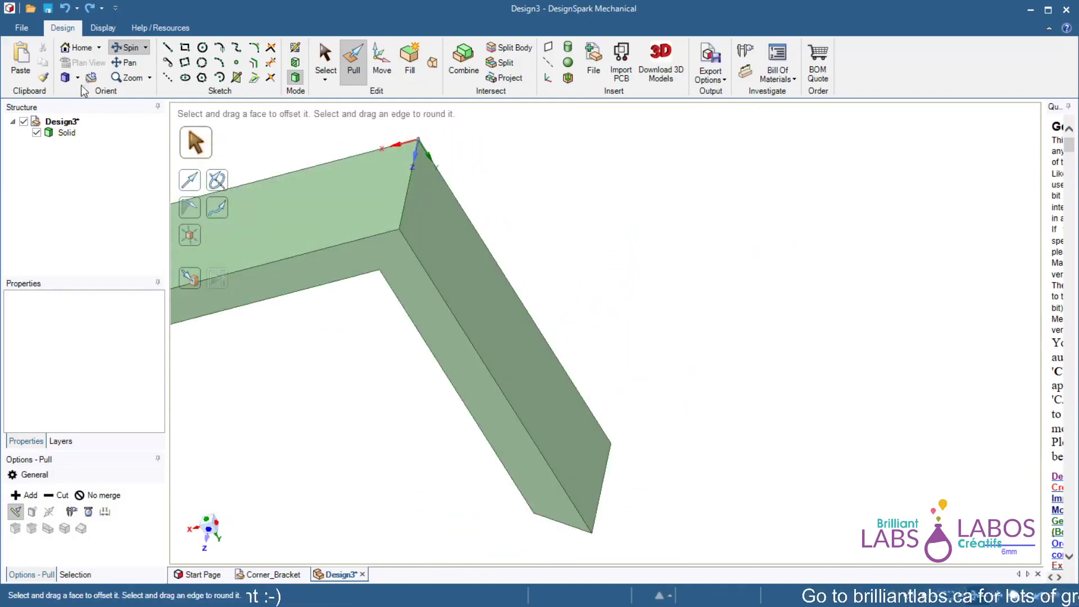
click(77, 48)
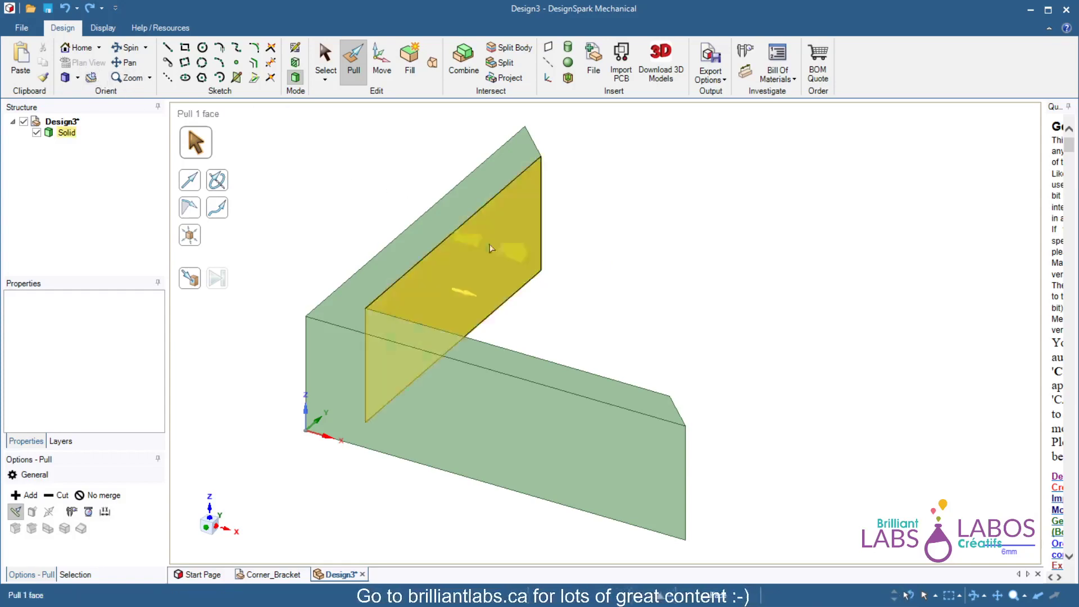
click(90, 80)
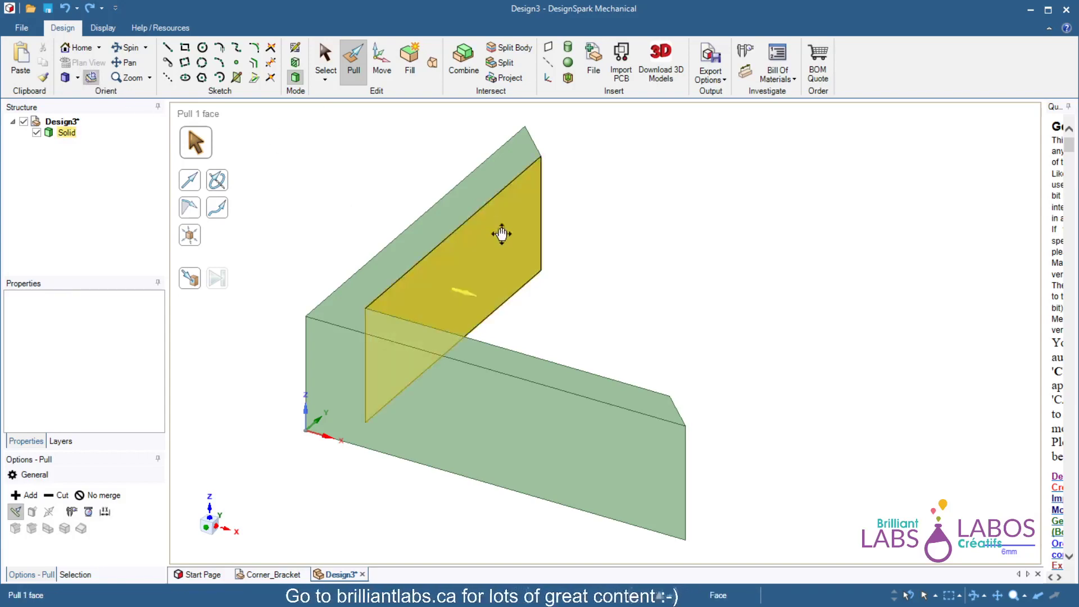
click(494, 253)
click(494, 258)
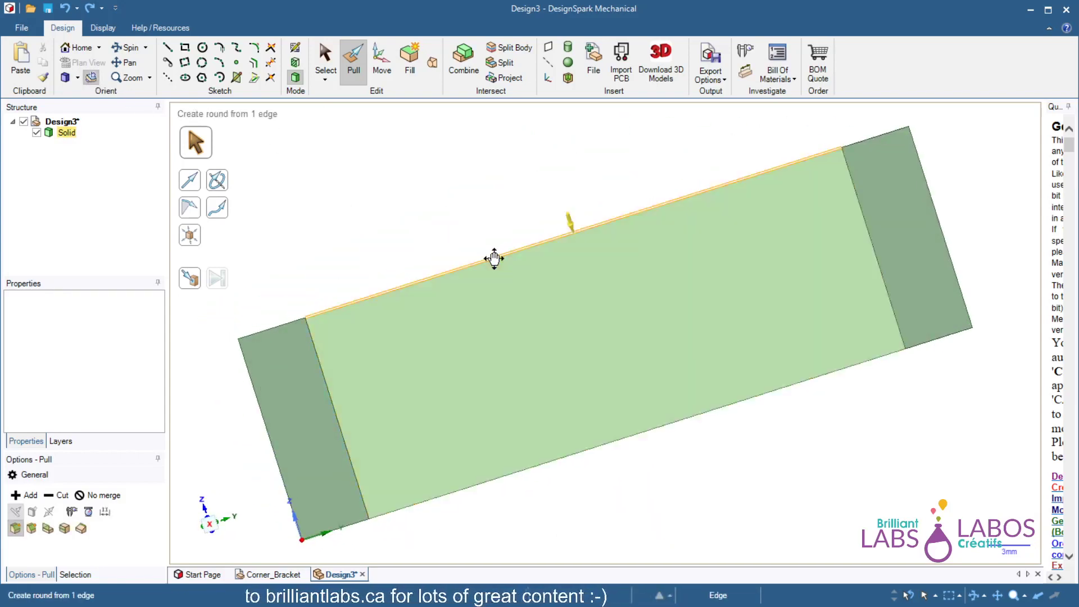
click(489, 248)
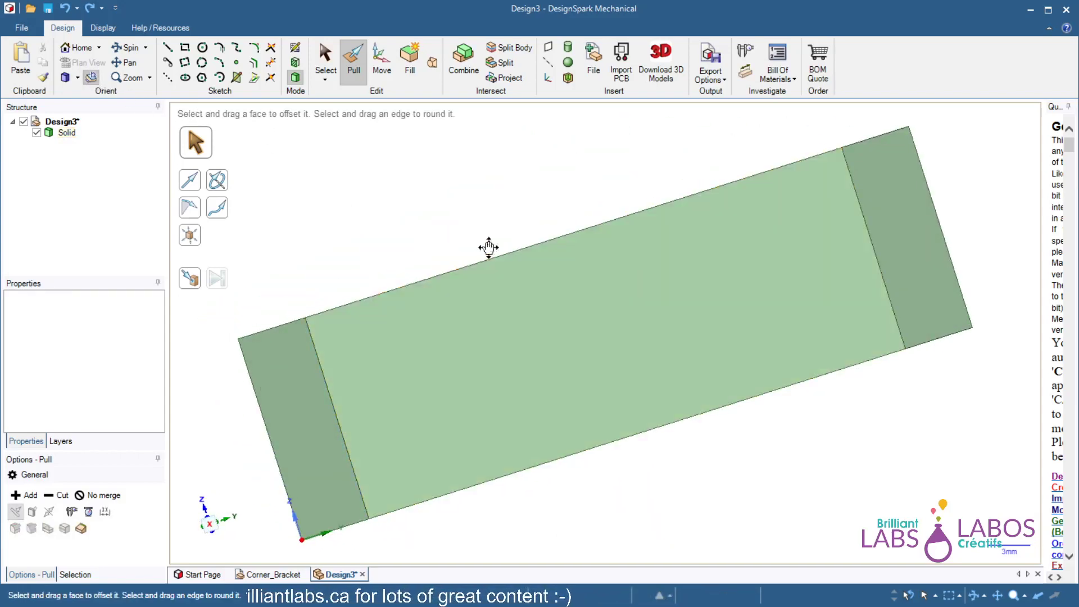
click(80, 48)
click(365, 367)
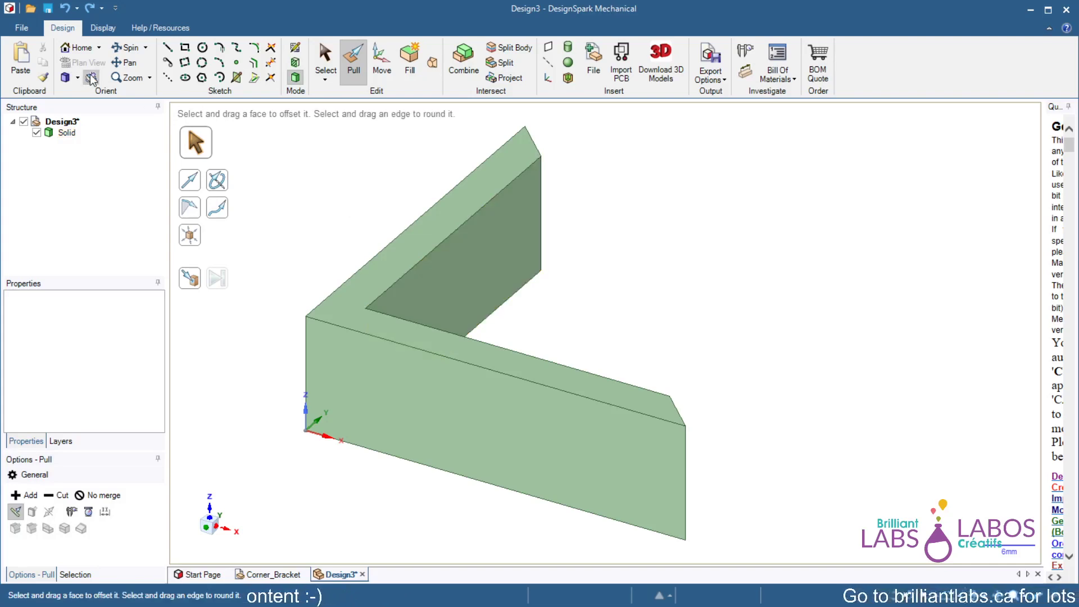
Step: Sketch a 4 mm diameter circle on the inner face of the Y-axis leg, on its midline halfway between the face's centre and outer end
click(481, 248)
key(v)
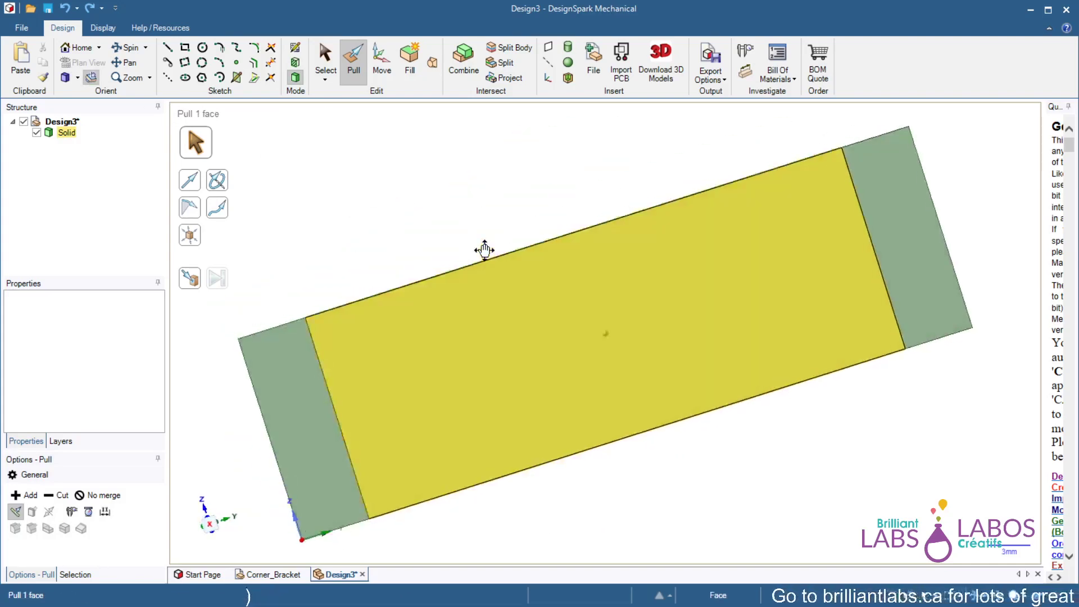
click(499, 242)
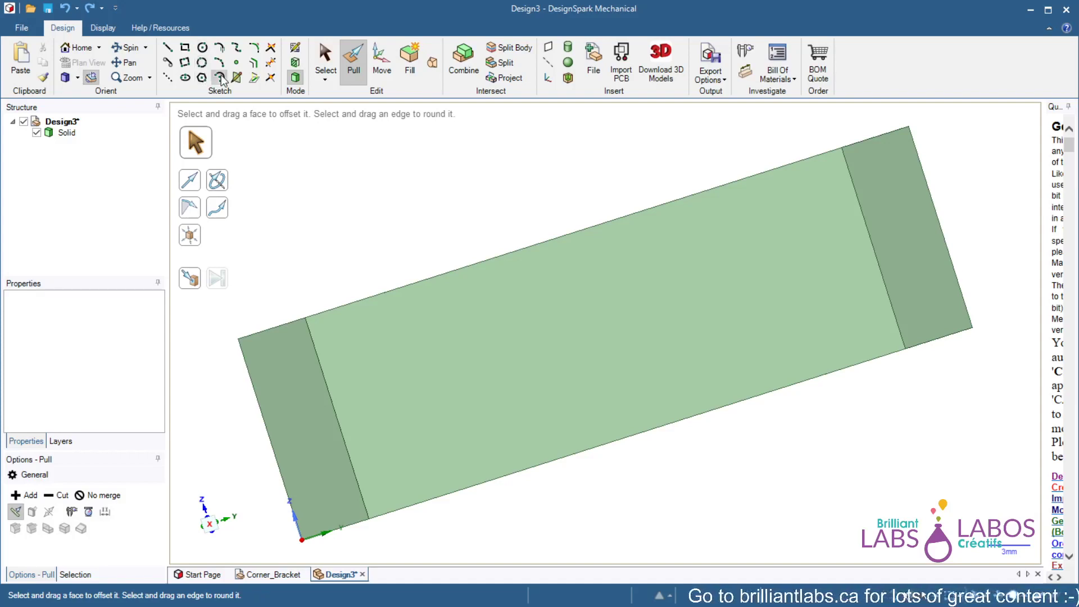
click(203, 47)
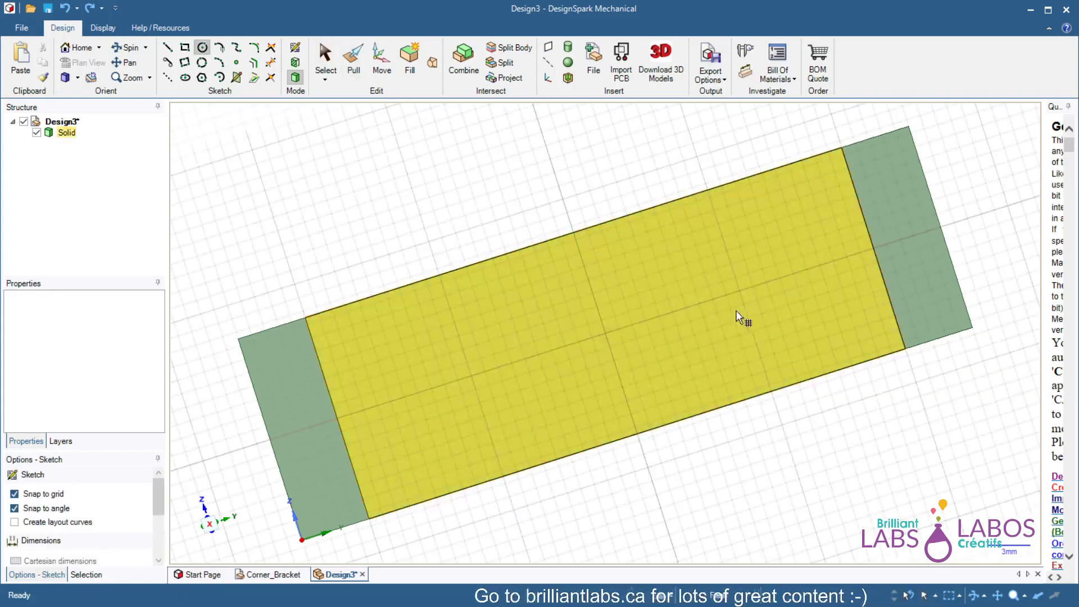
click(756, 321)
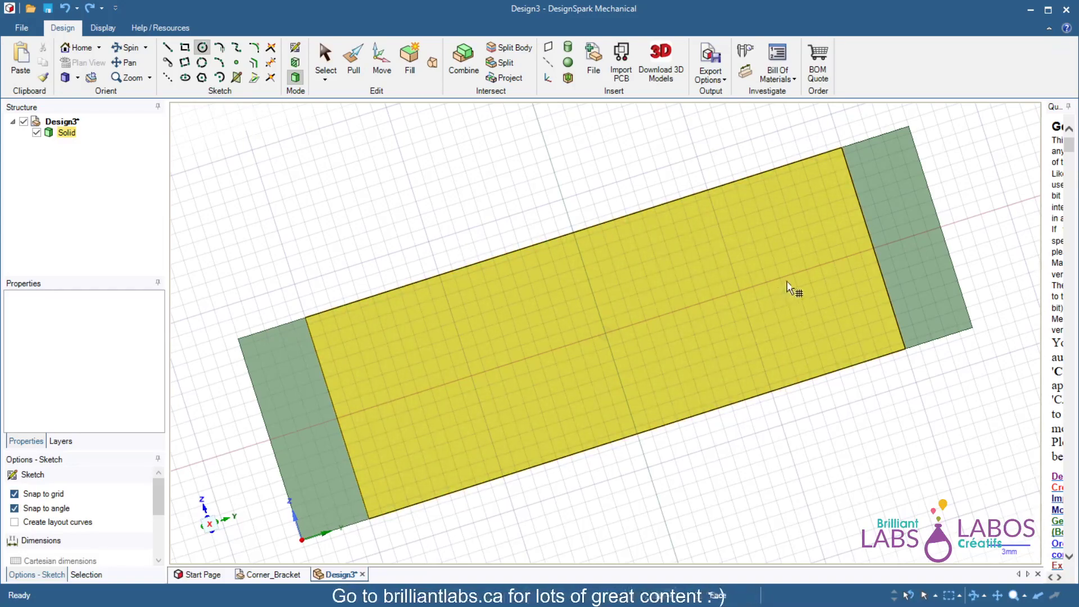
click(825, 298)
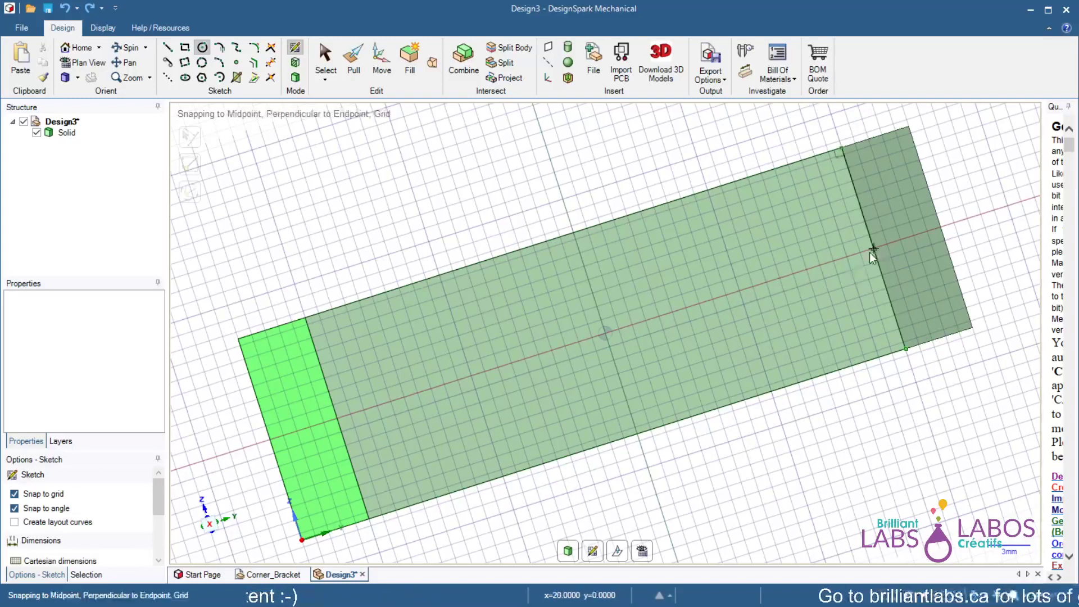
click(740, 290)
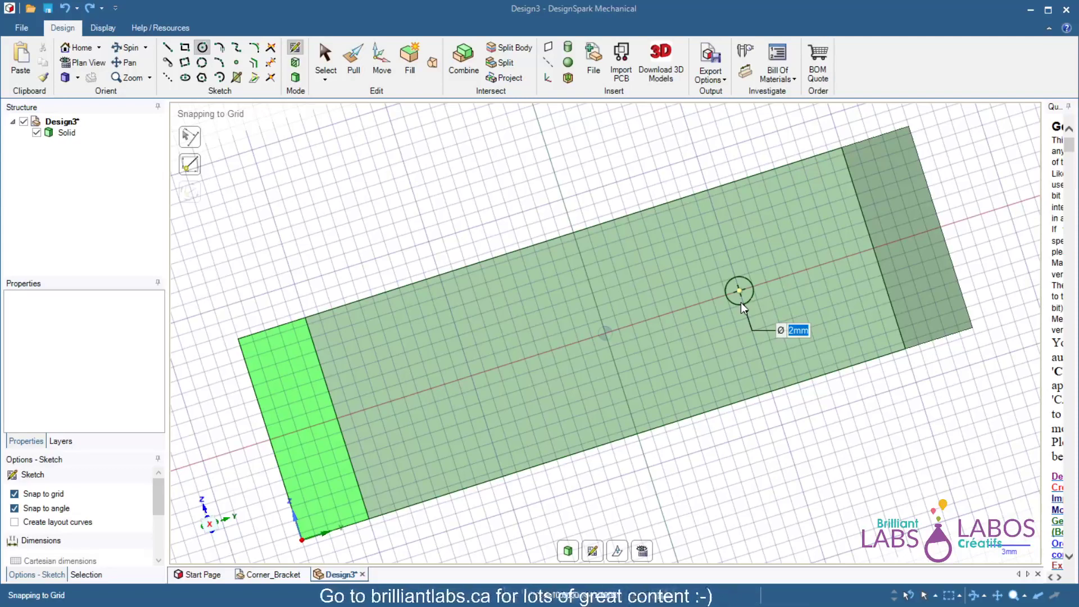
click(748, 317)
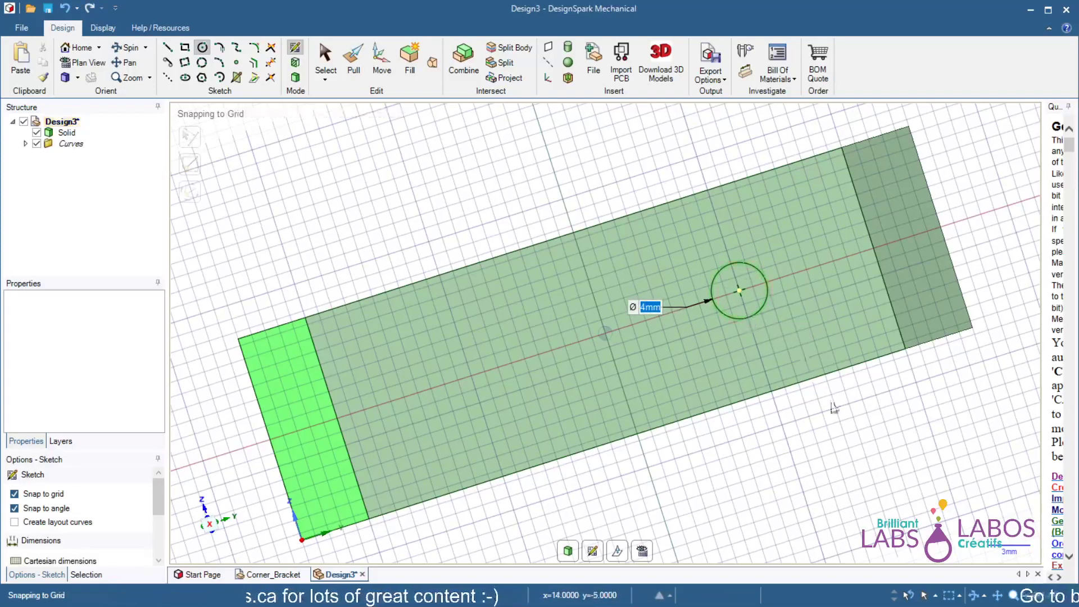
Step: Pull the circle's area back through the Y-axis leg to cut a through hole
click(79, 48)
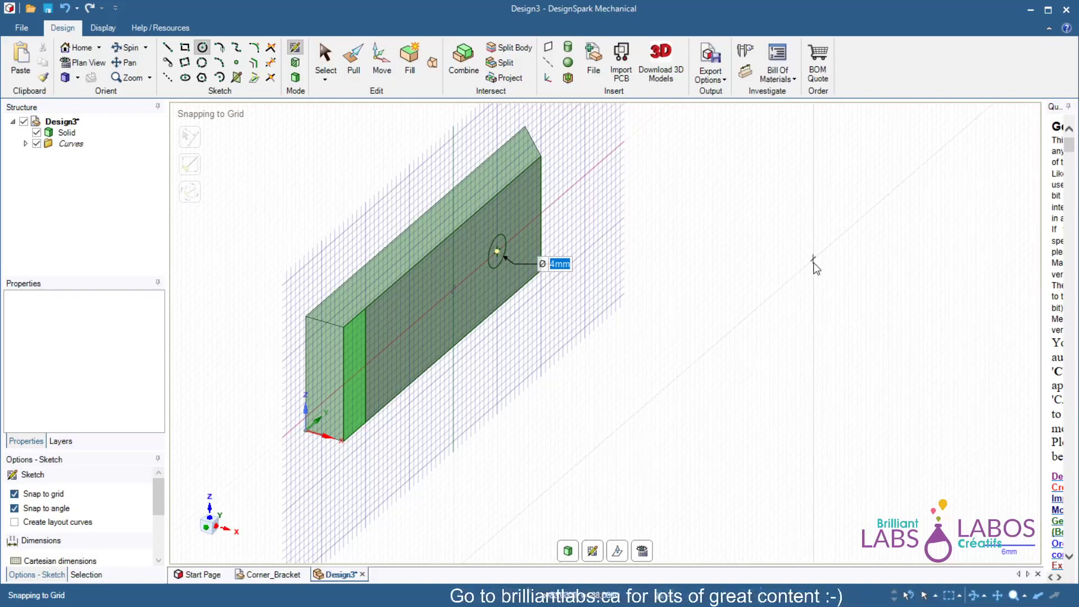
click(354, 61)
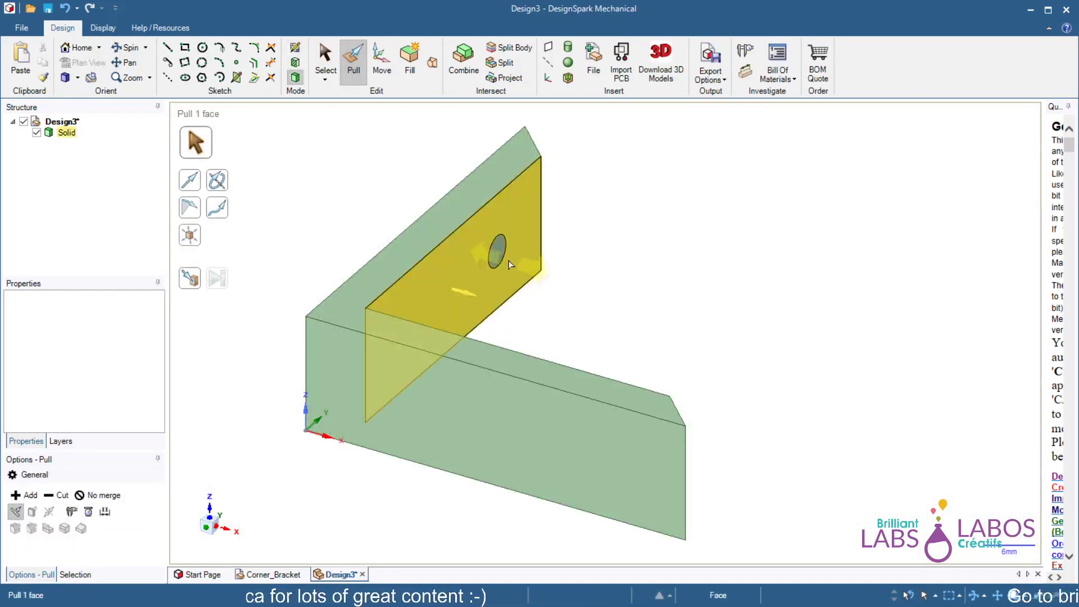
click(497, 252)
drag(516, 252, 396, 234)
middle_drag(718, 339, 691, 303)
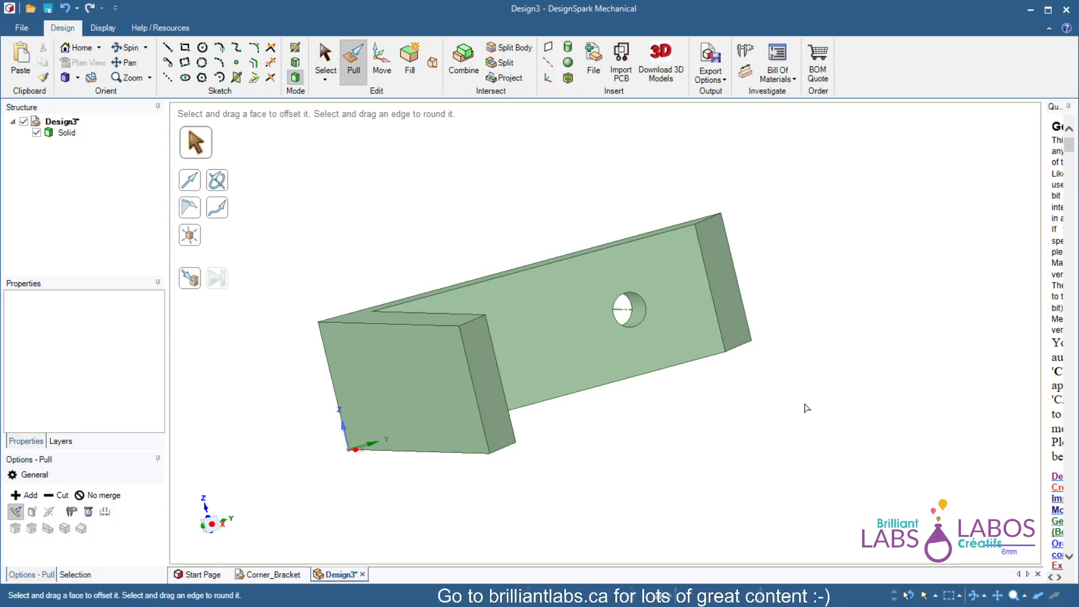
Step: Sketch a 4 mm diameter circle on the inner face of the X-axis leg, on its midline halfway between the face's centre and outer end
middle_drag(807, 405, 639, 465)
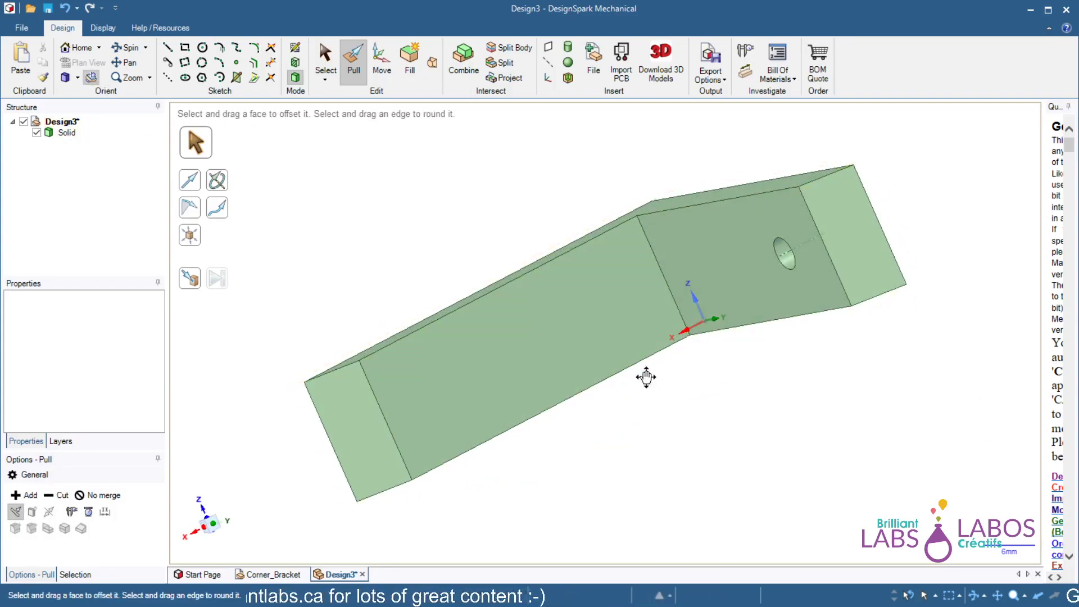
click(580, 341)
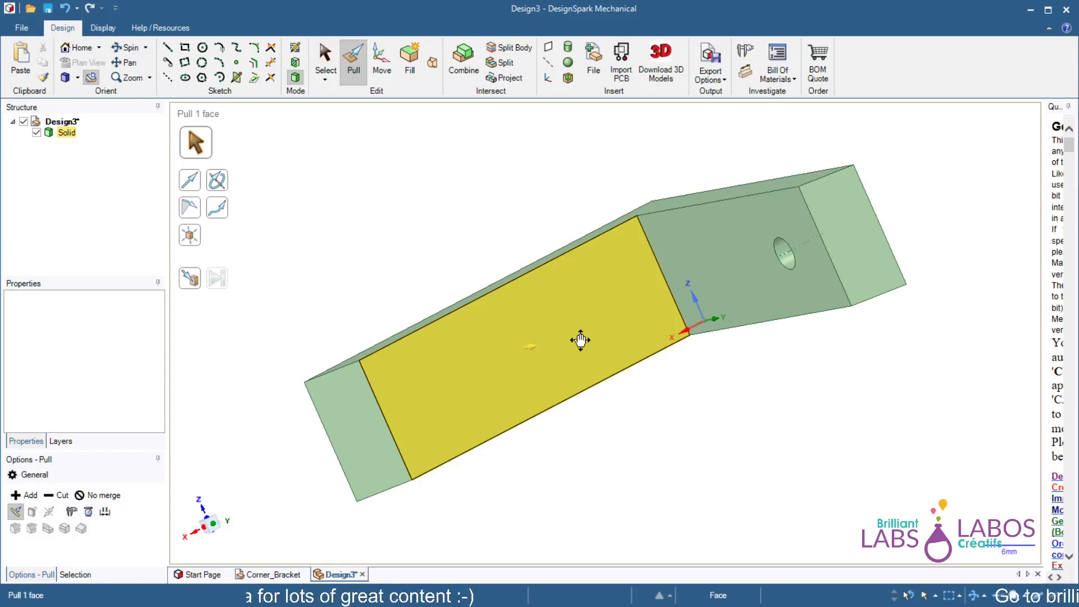
key(v)
click(726, 436)
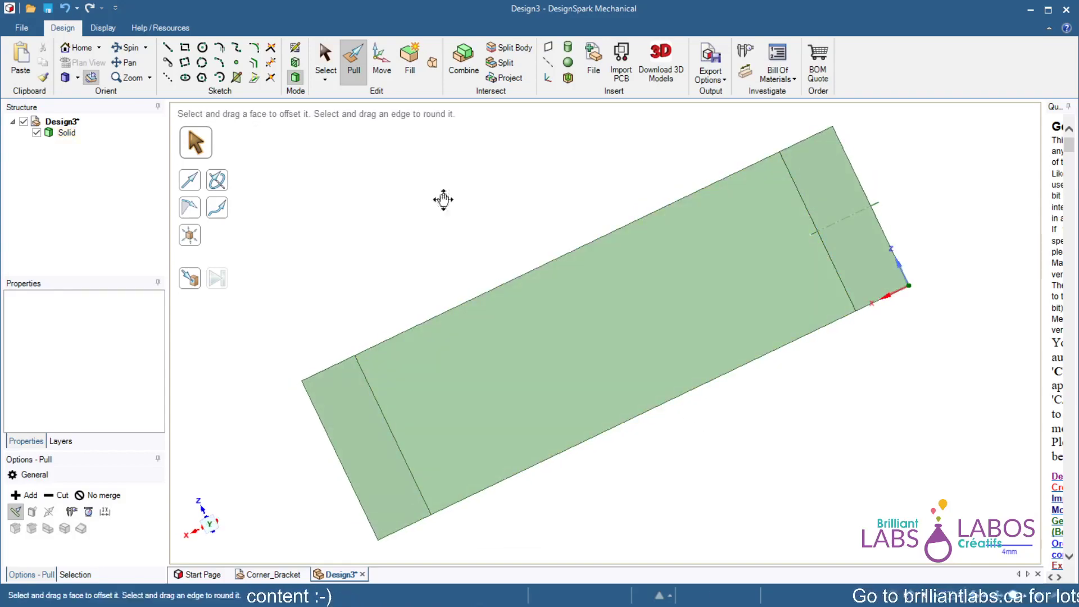
click(203, 49)
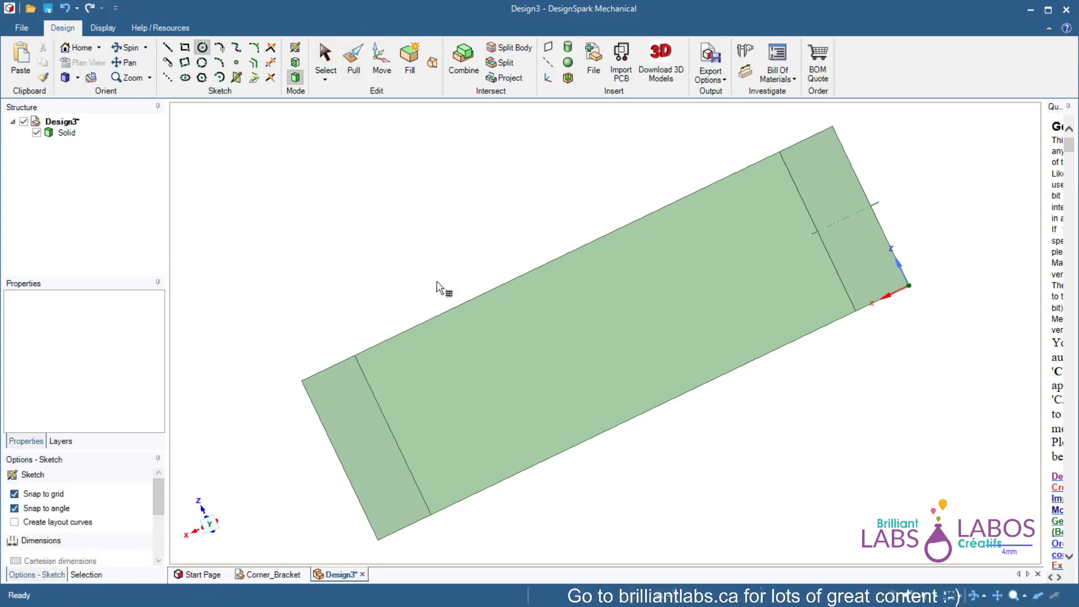
click(545, 363)
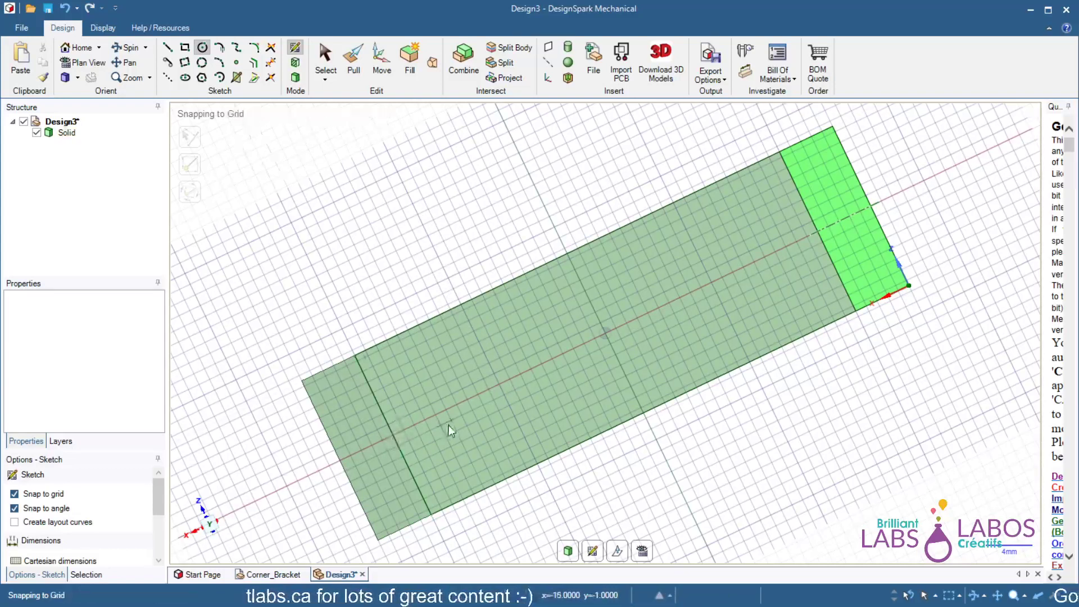
click(499, 384)
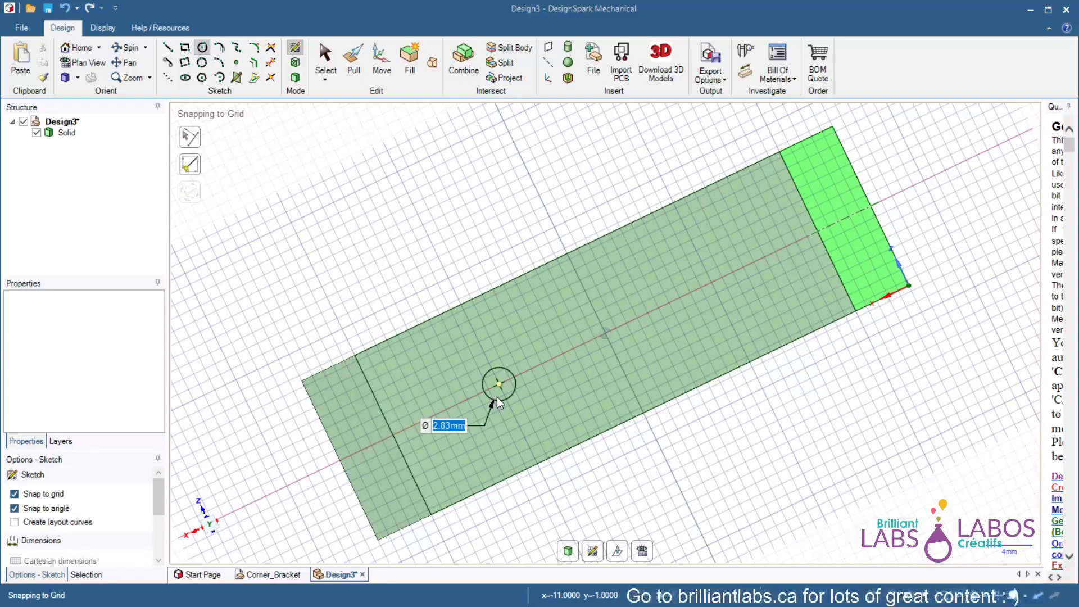
click(492, 407)
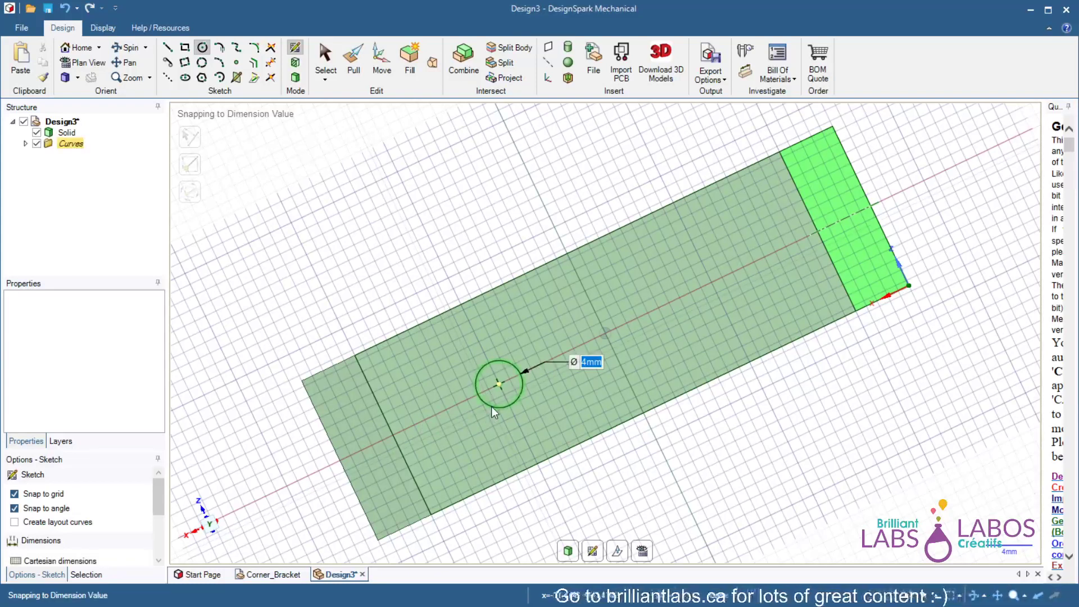
Step: Pull the circle's area back through the X-axis leg to cut a through hole, and check both holes from several sides
click(353, 56)
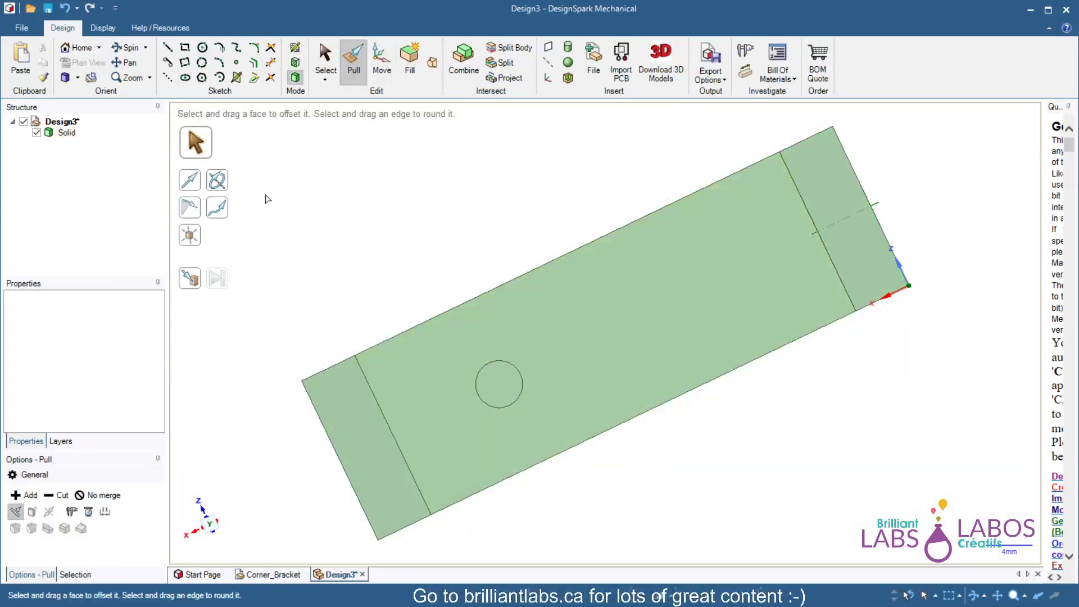
middle_drag(321, 227, 419, 231)
click(372, 392)
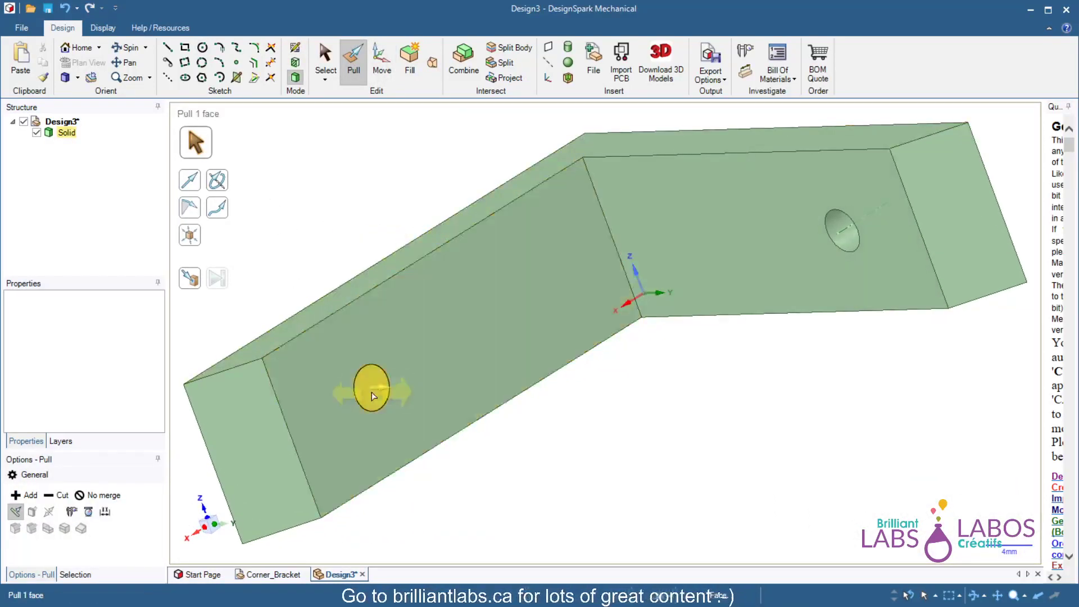
drag(372, 395, 388, 401)
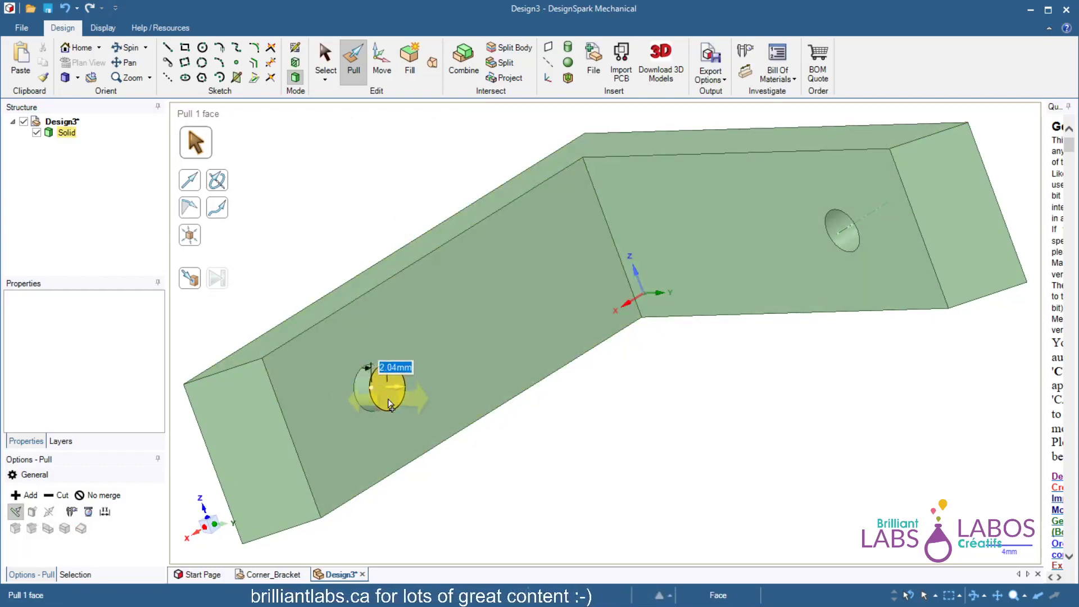
drag(388, 400, 181, 394)
middle_drag(656, 424, 659, 490)
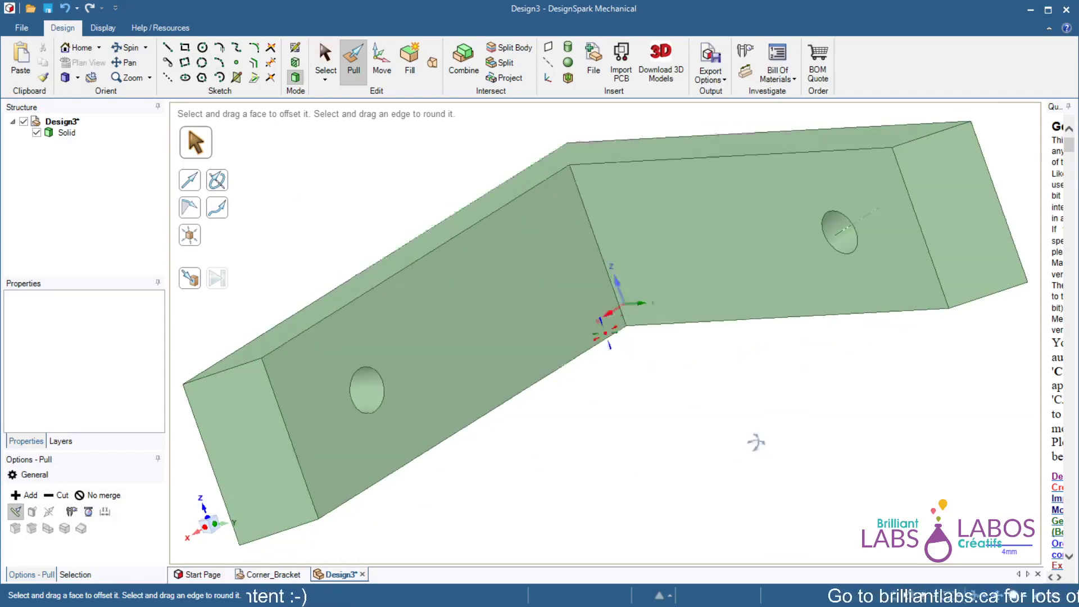
middle_drag(753, 440, 792, 420)
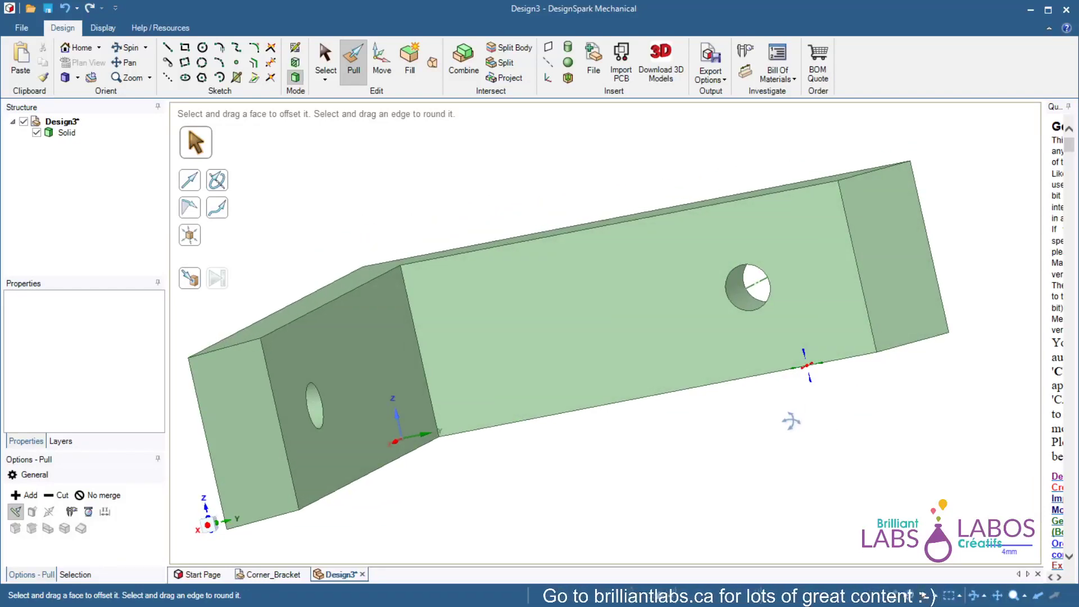
click(79, 48)
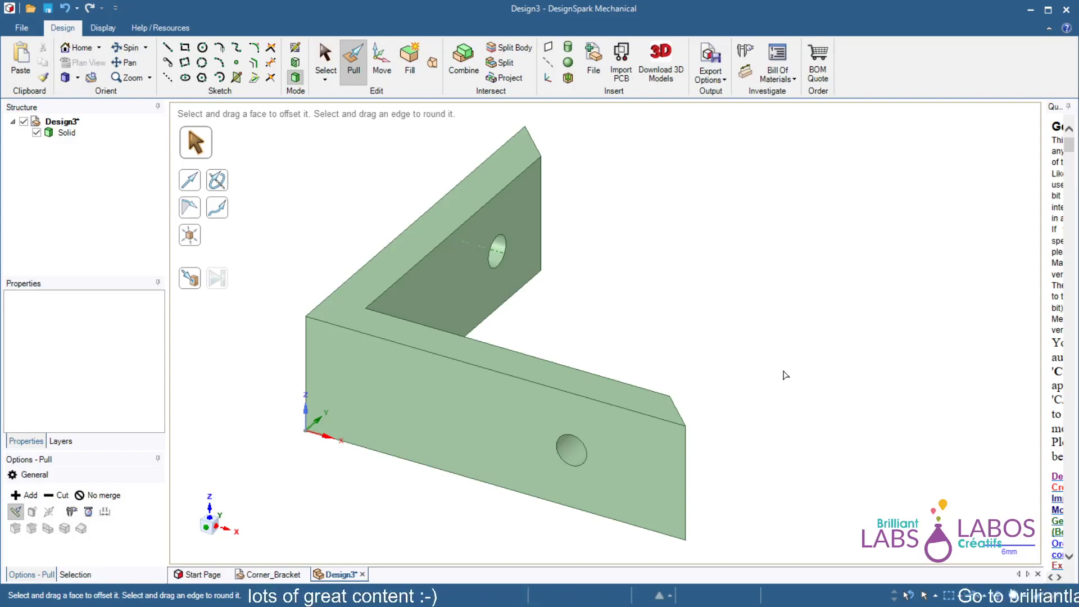
mouse_move(785, 375)
middle_down()
mouse_move(706, 345)
mouse_move(751, 319)
mouse_move(775, 350)
mouse_move(716, 371)
mouse_move(595, 351)
mouse_move(605, 359)
mouse_move(616, 342)
mouse_move(749, 393)
mouse_move(734, 395)
mouse_move(727, 390)
mouse_move(766, 397)
middle_up()
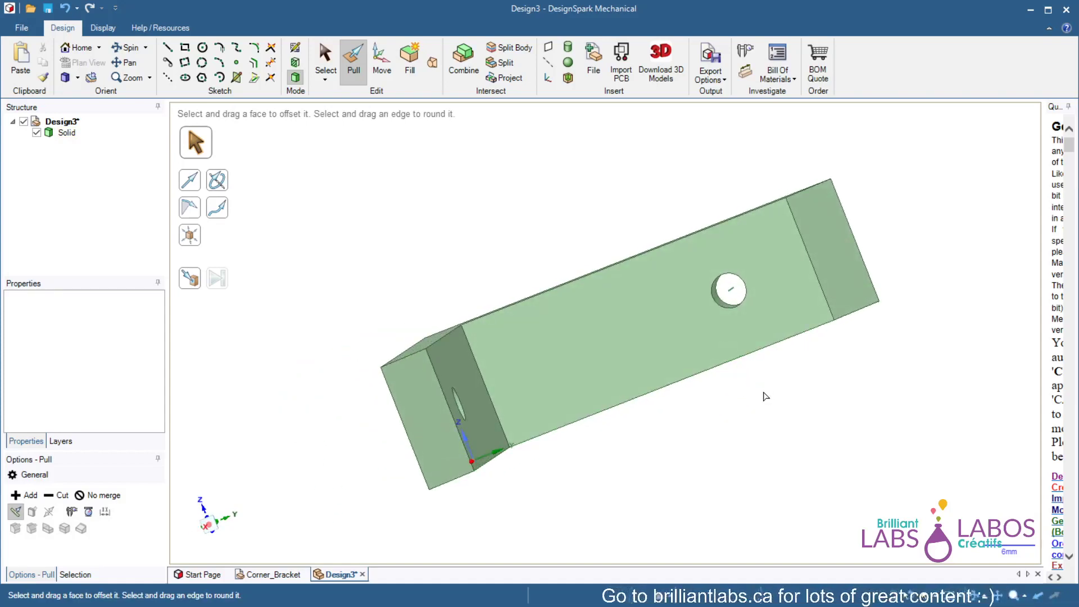
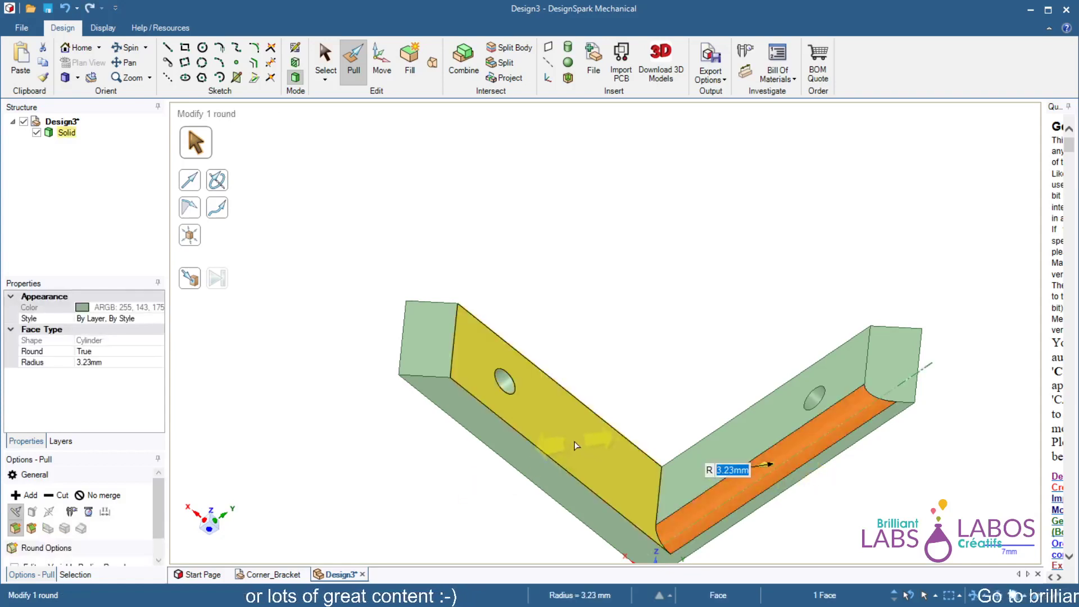
Step: Try rounding the lower inner edge of the X-axis leg, and undo the rounds on both legs
click(566, 469)
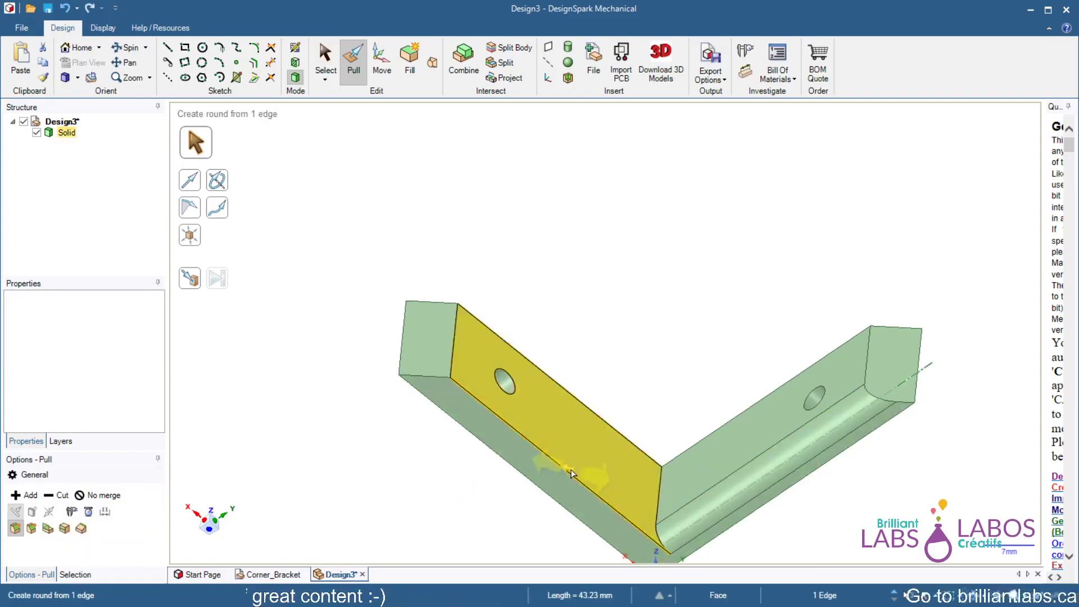
drag(566, 469, 534, 473)
click(749, 540)
mouse_move(749, 540)
middle_down()
mouse_move(795, 484)
mouse_move(731, 512)
mouse_move(900, 534)
middle_up()
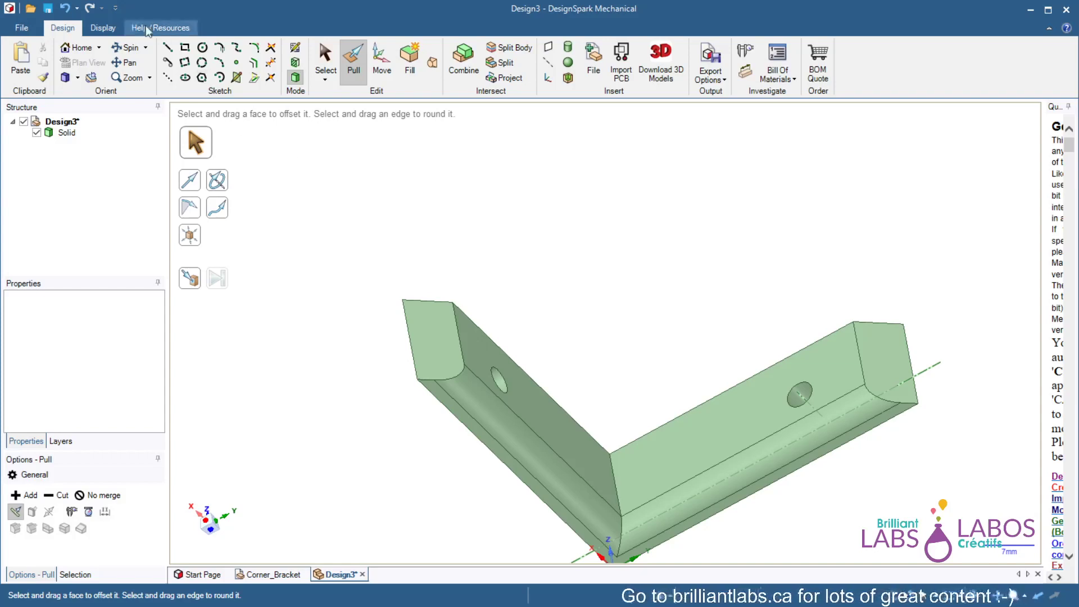
click(65, 9)
click(64, 9)
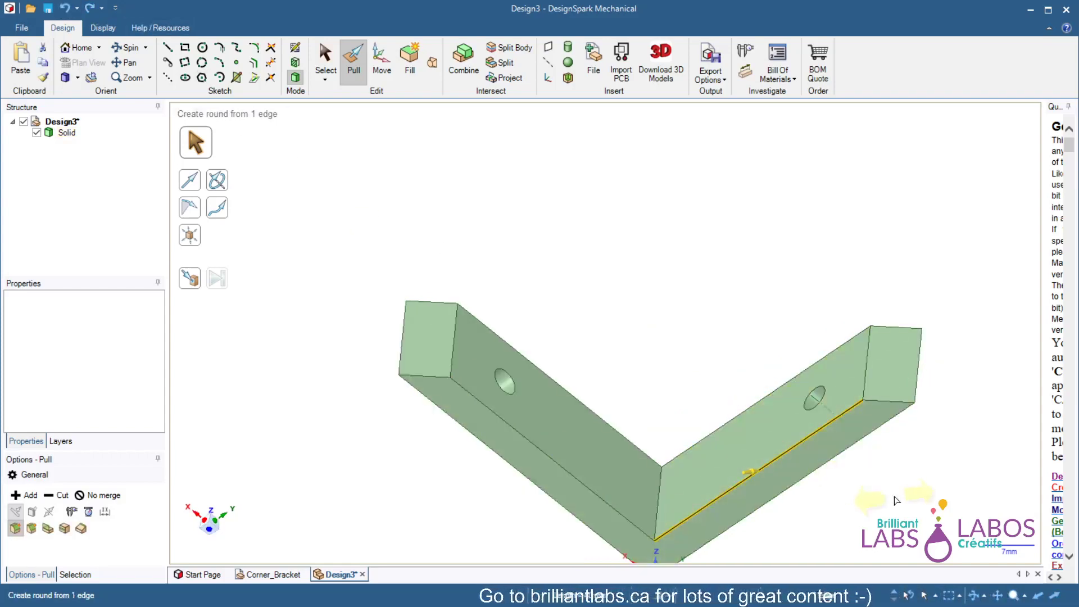
Step: Chamfer the rim of the screw hole on the inner face of the Y-axis leg with a 3 mm setback
mouse_move(887, 500)
middle_down()
mouse_move(890, 541)
mouse_move(889, 500)
middle_up()
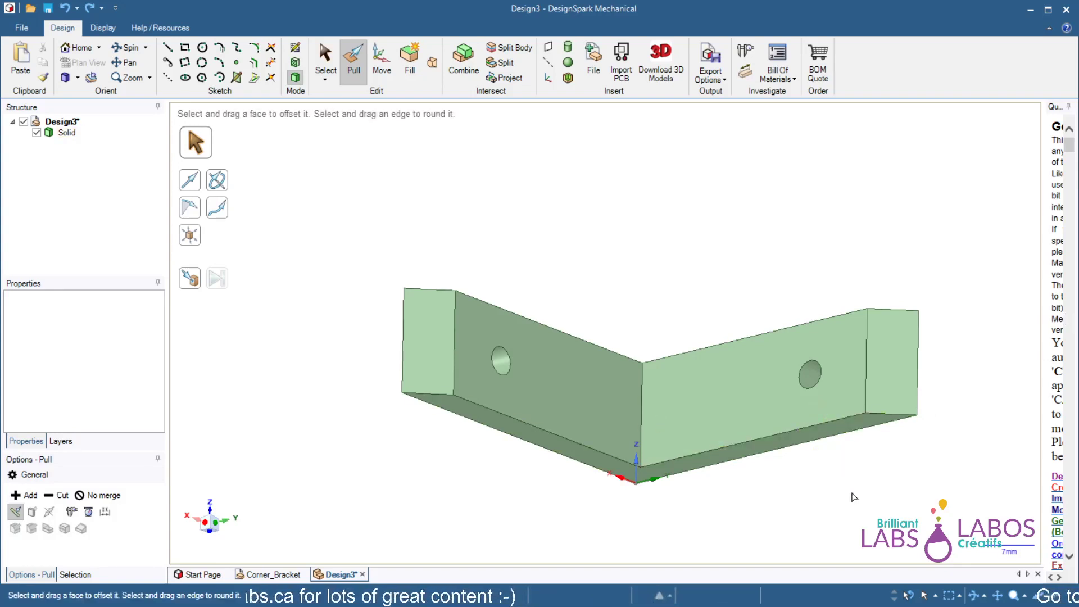
scroll(857, 497, up, 6)
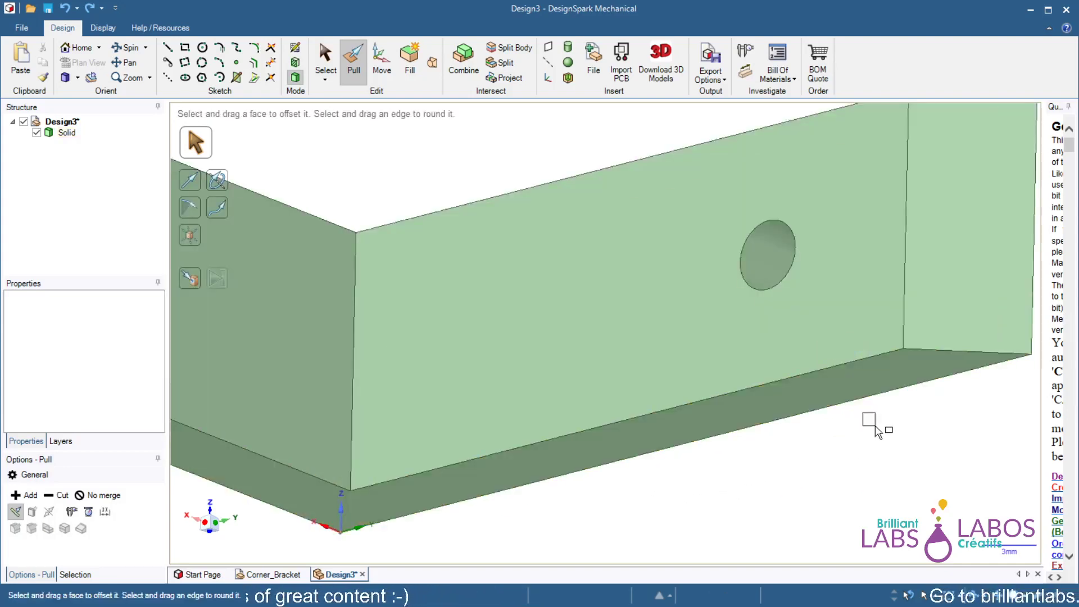
middle_drag(826, 366, 860, 378)
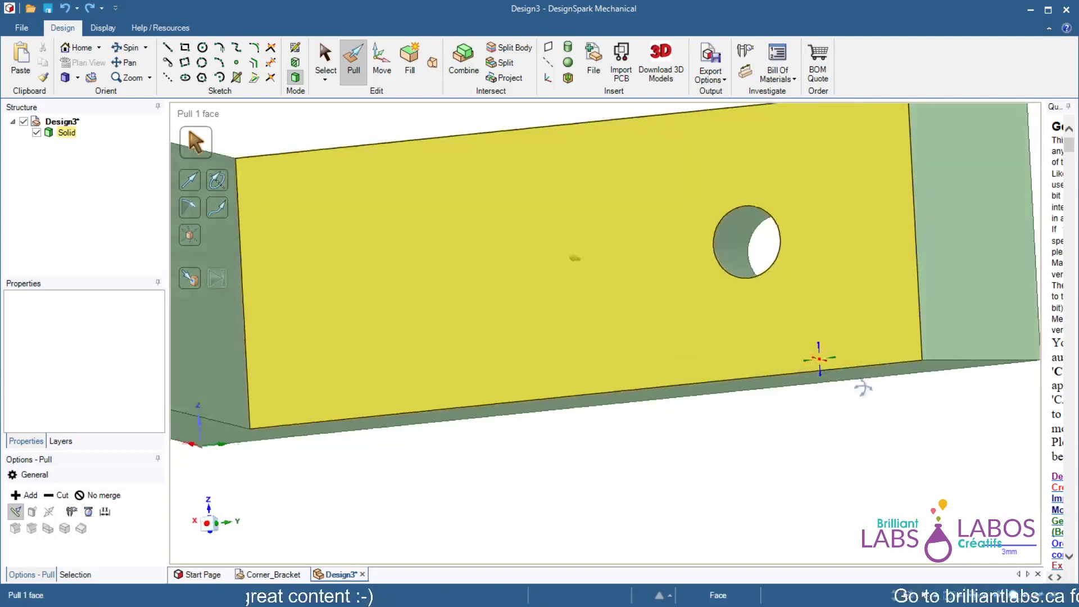
click(720, 236)
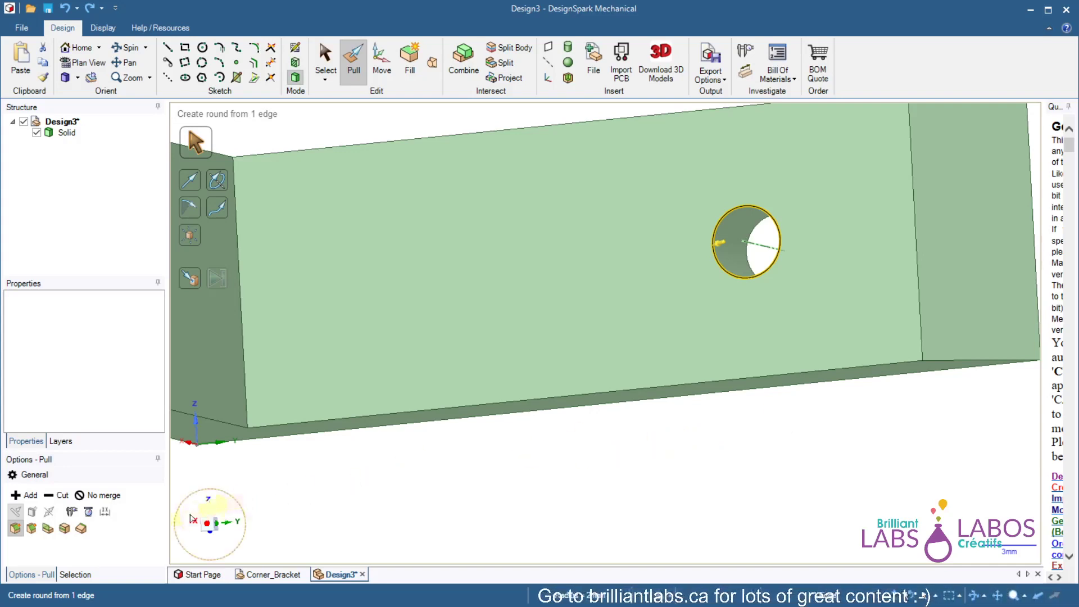
click(20, 527)
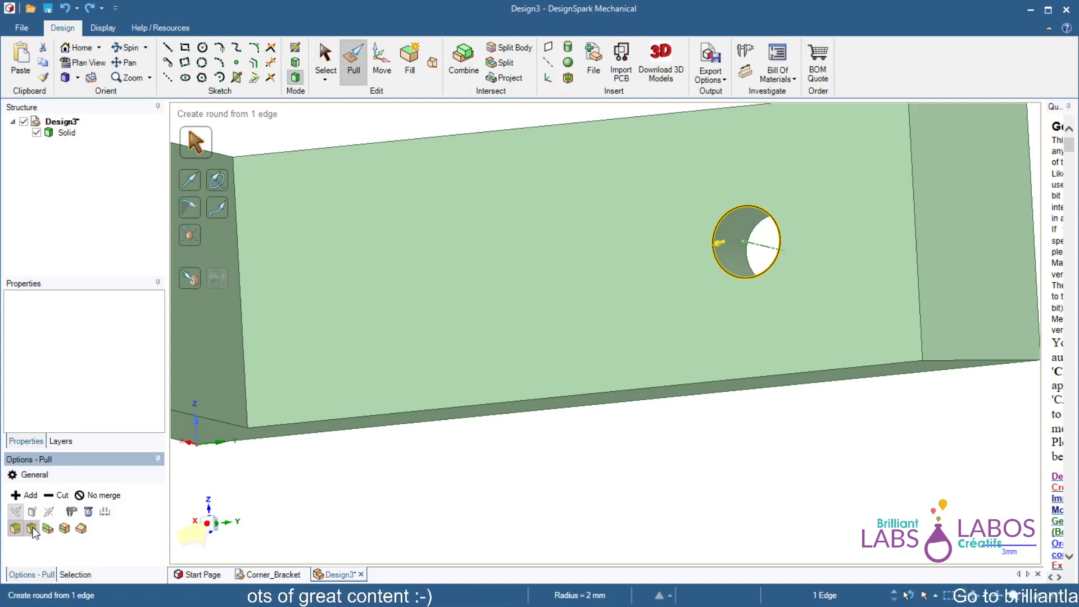
click(31, 528)
drag(157, 514, 157, 545)
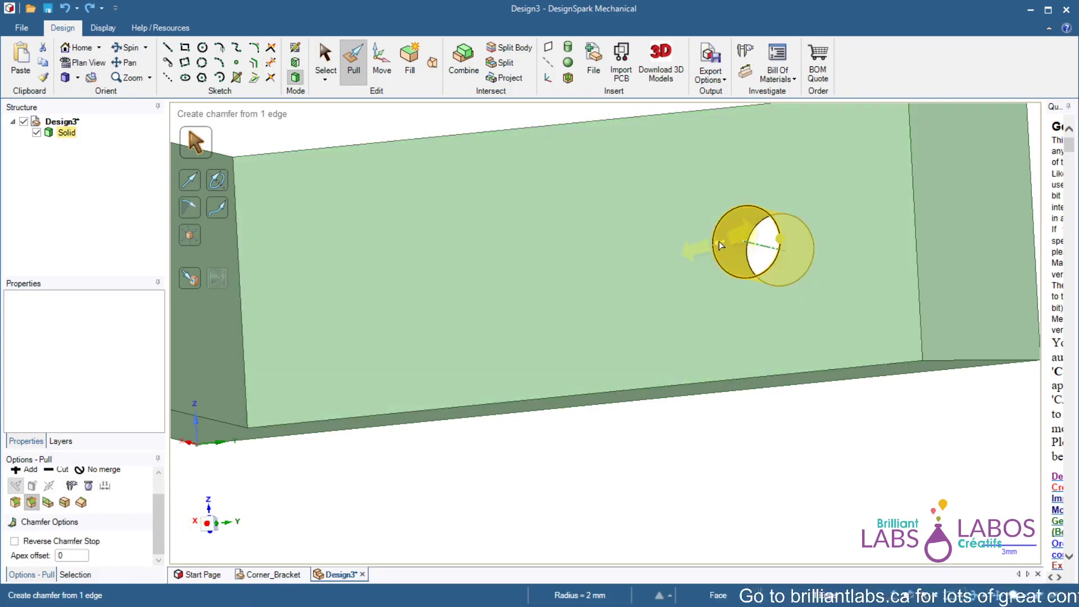
drag(721, 246, 710, 308)
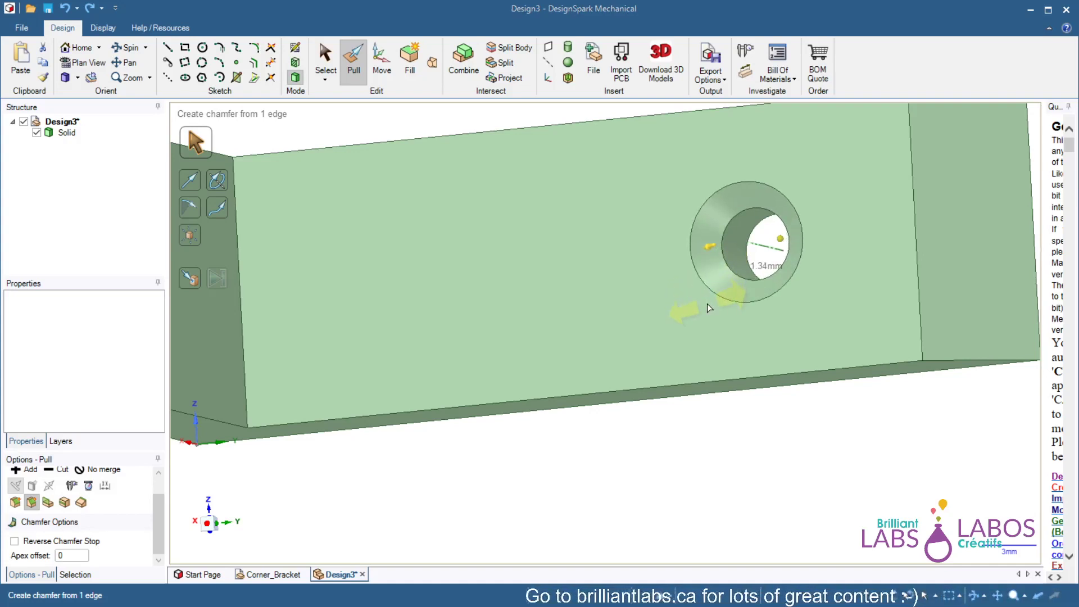
text(3)
key(Return)
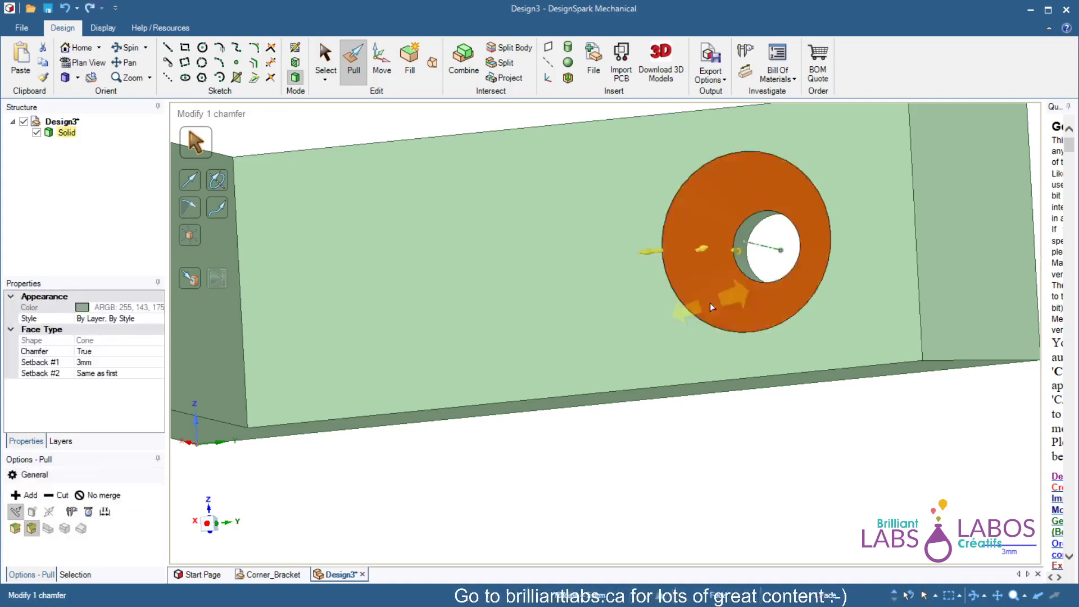
click(812, 475)
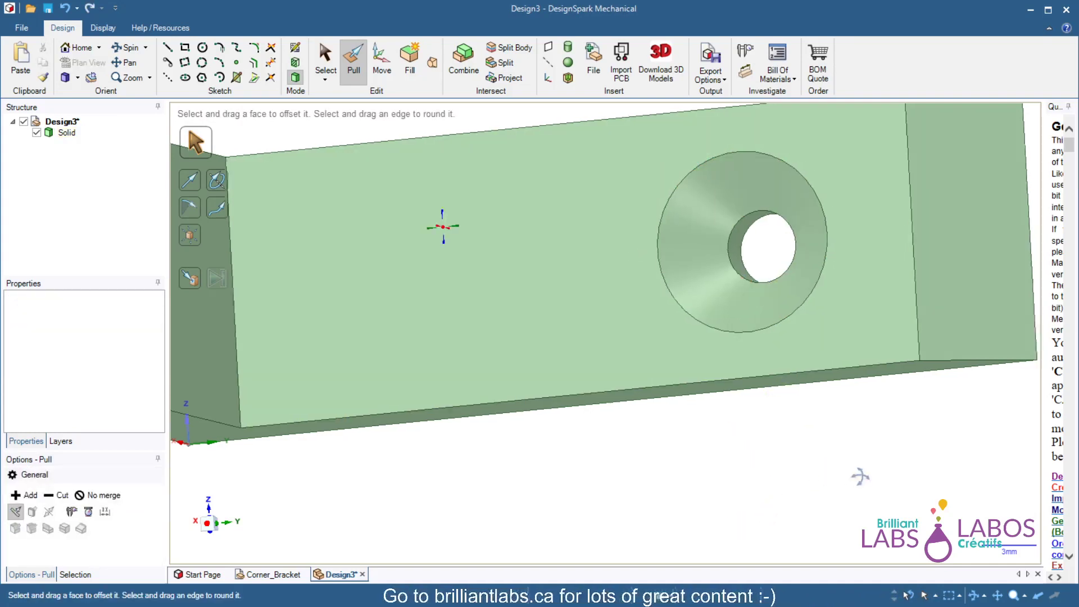
Step: Chamfer the rim of the screw hole on the inner face of the X-axis leg to match the other leg's countersink
middle_drag(860, 477, 896, 454)
scroll(847, 412, up, 2)
scroll(847, 412, down, 3)
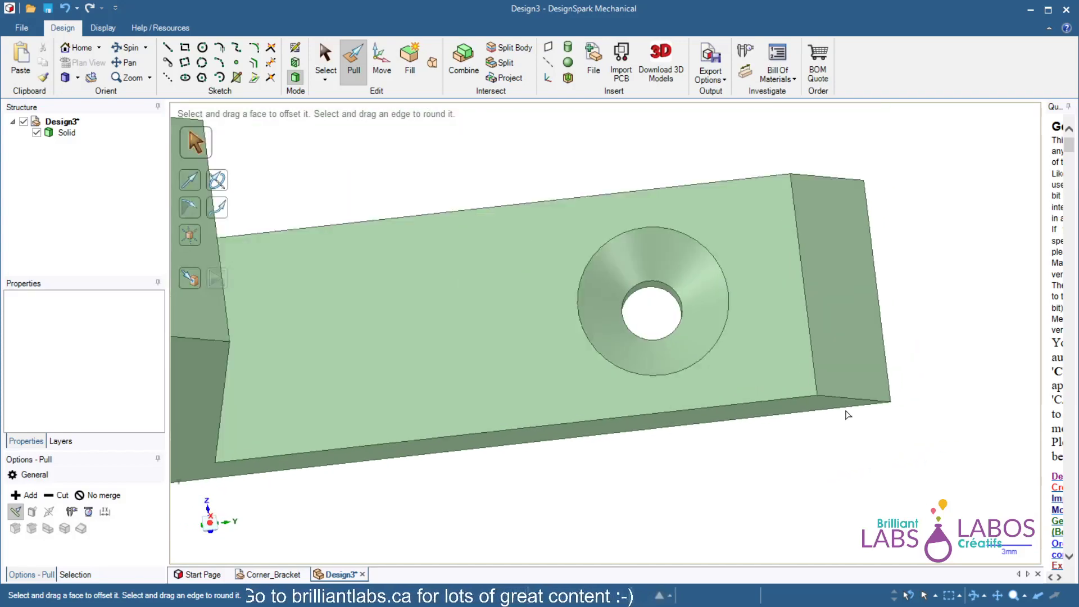
scroll(848, 414, down, 4)
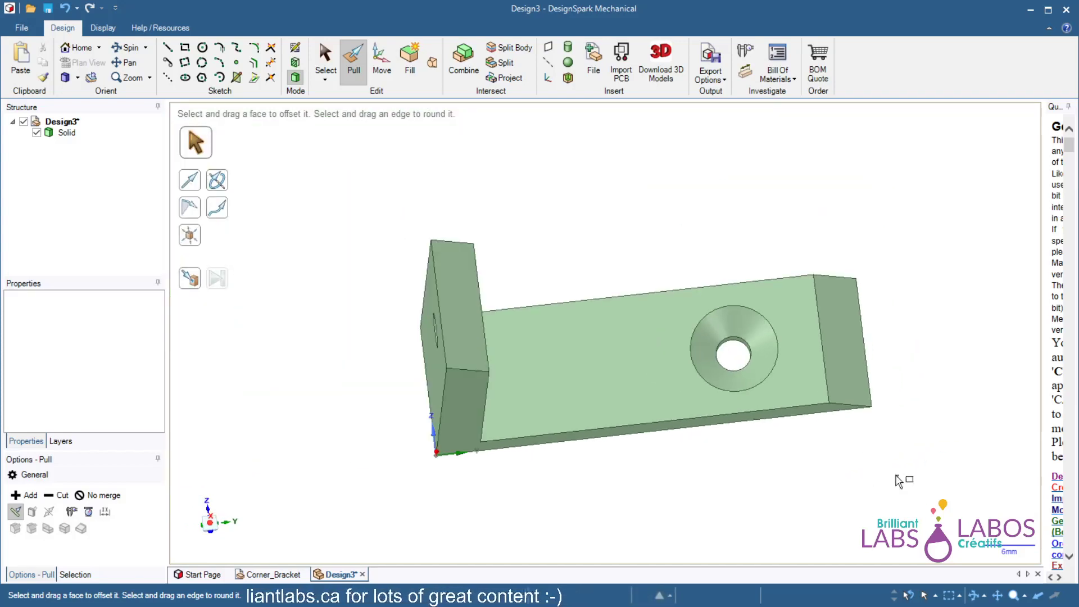
middle_drag(873, 478, 753, 501)
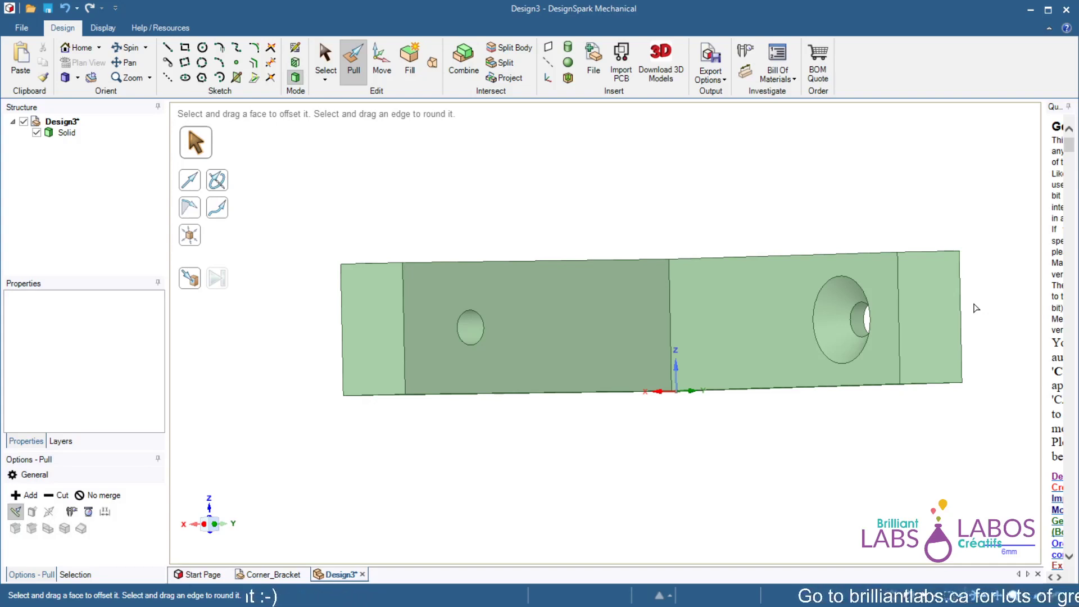
click(536, 309)
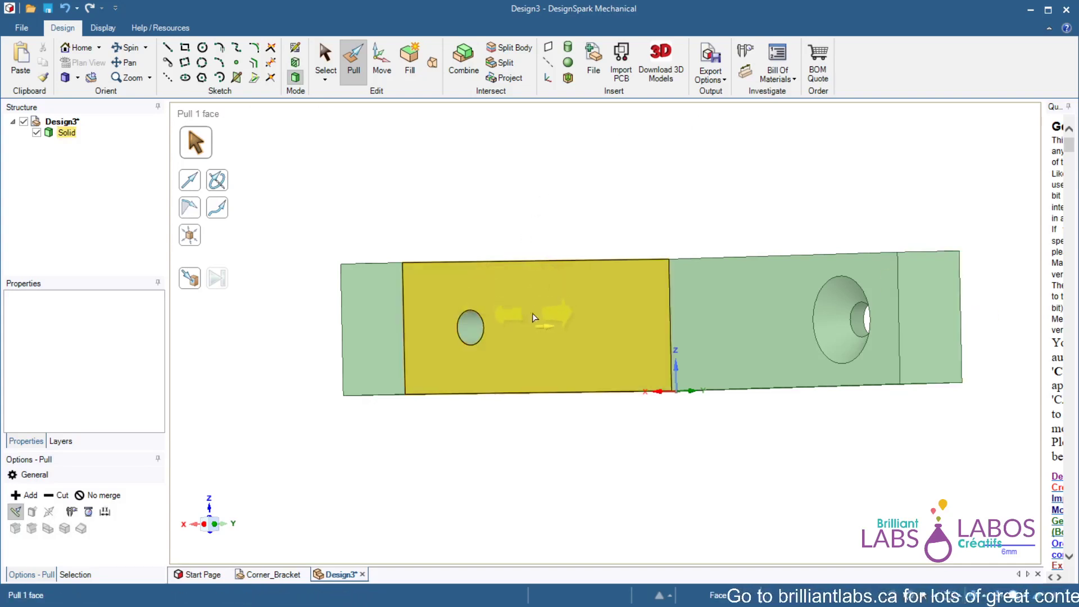
click(475, 329)
click(484, 328)
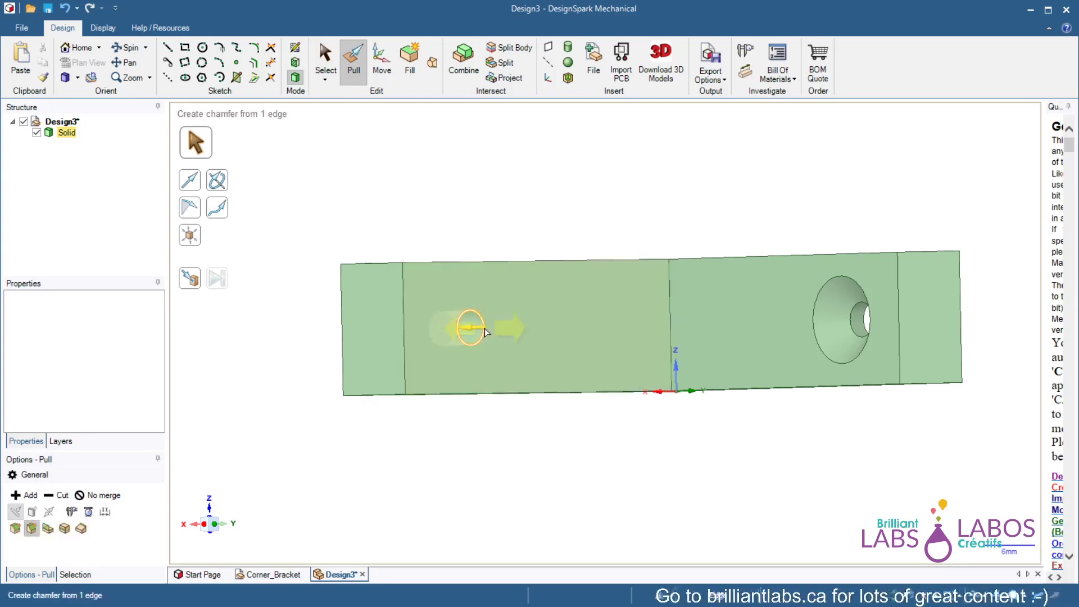
click(475, 329)
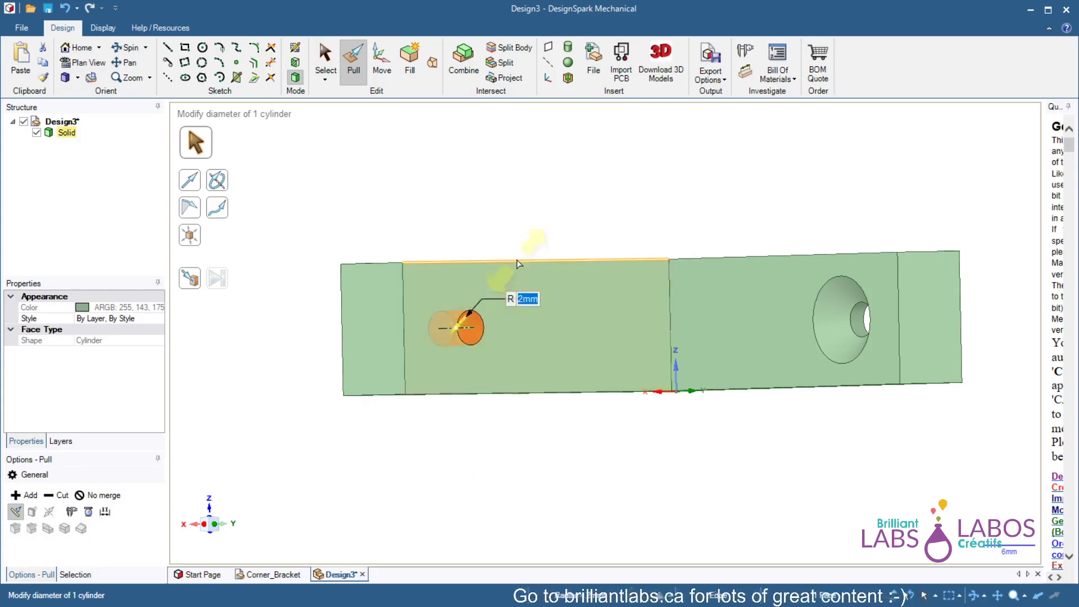
click(513, 275)
click(484, 331)
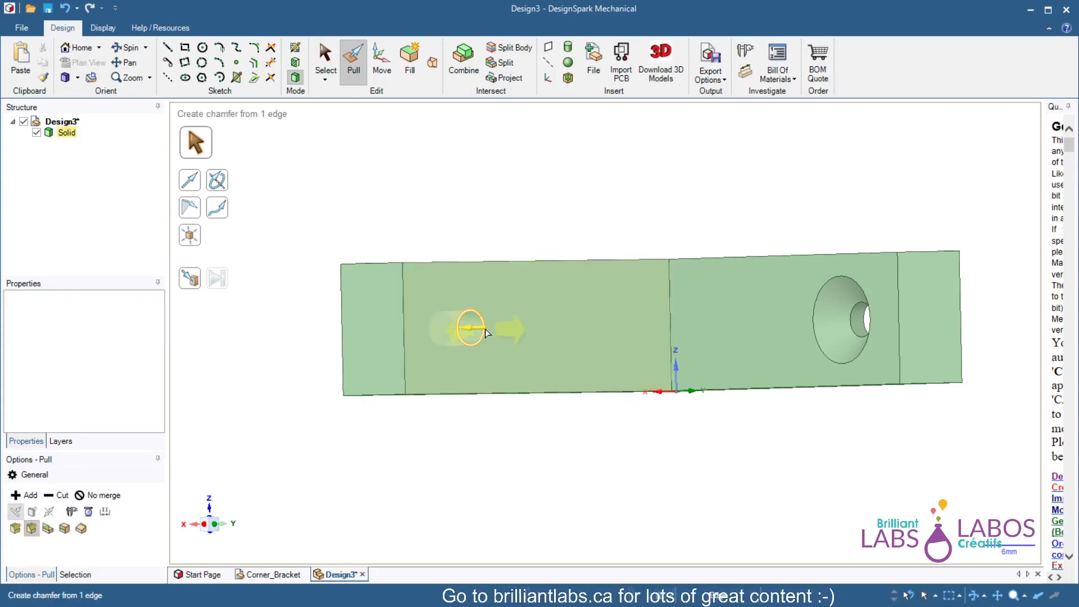
click(484, 329)
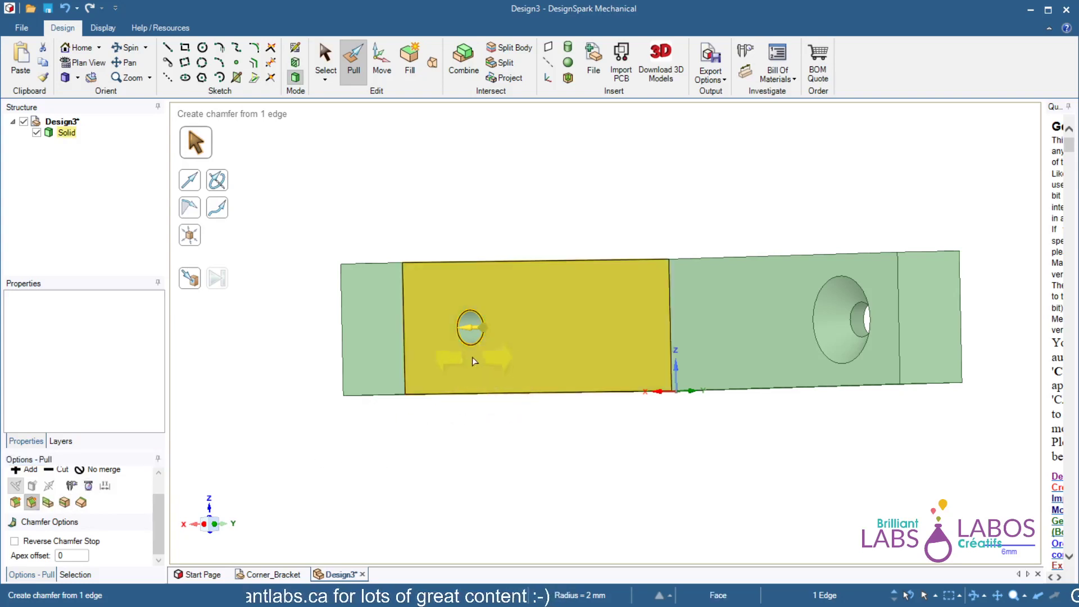
scroll(469, 333, up, 5)
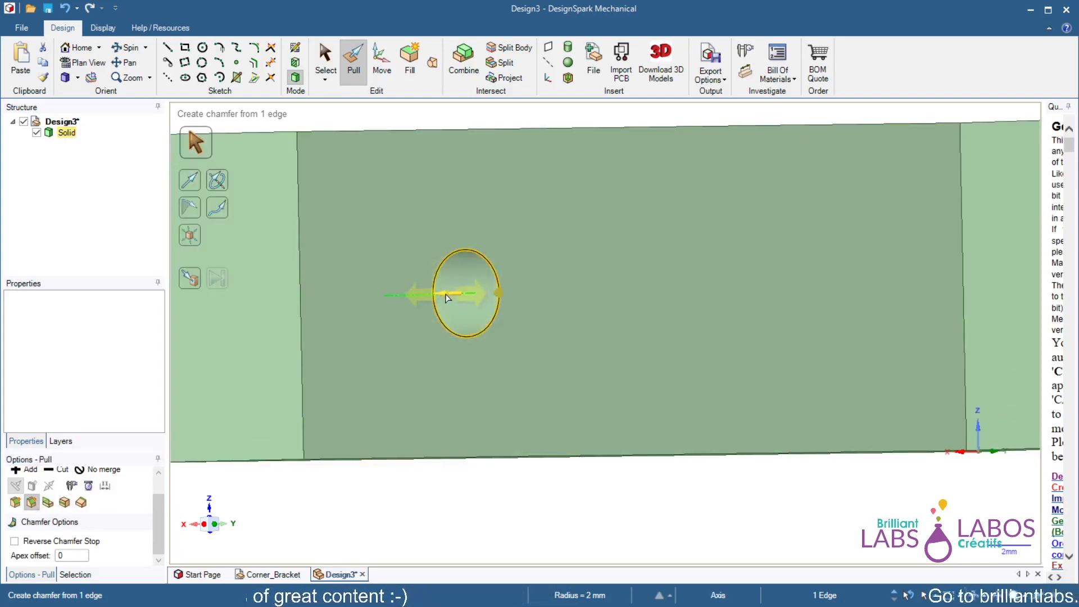
drag(448, 298, 362, 328)
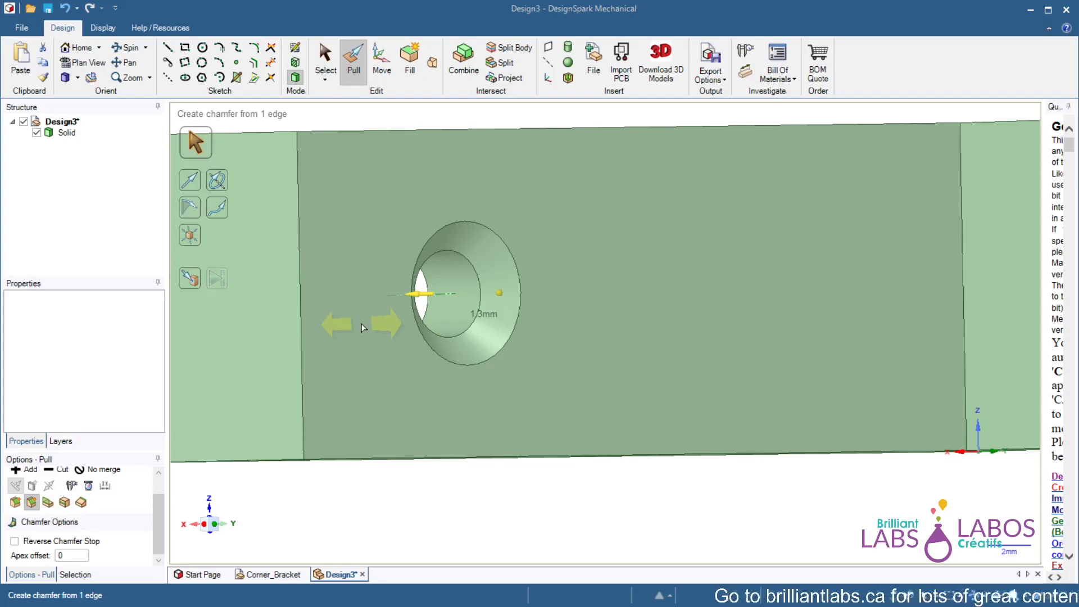
drag(362, 328, 361, 326)
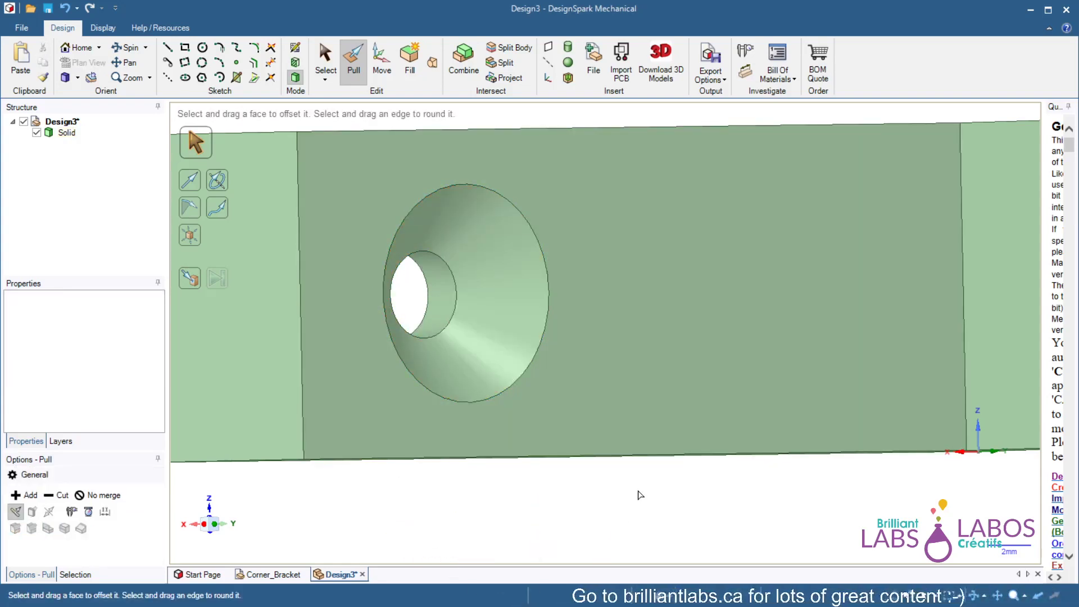
Step: Examine the countersunk holes and inner faces of both bracket legs from several sides
click(754, 415)
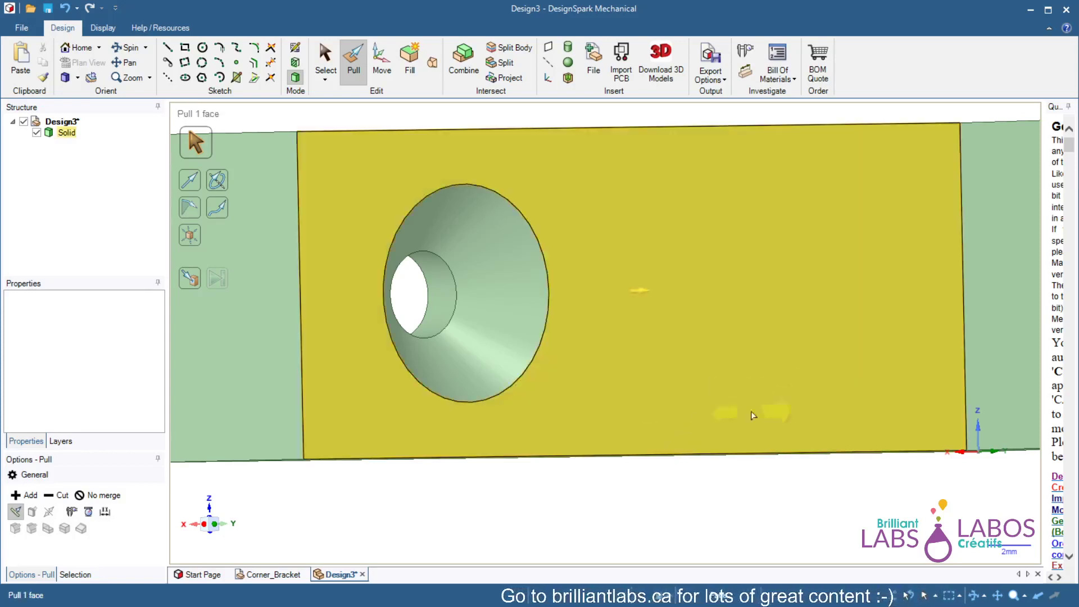
click(629, 460)
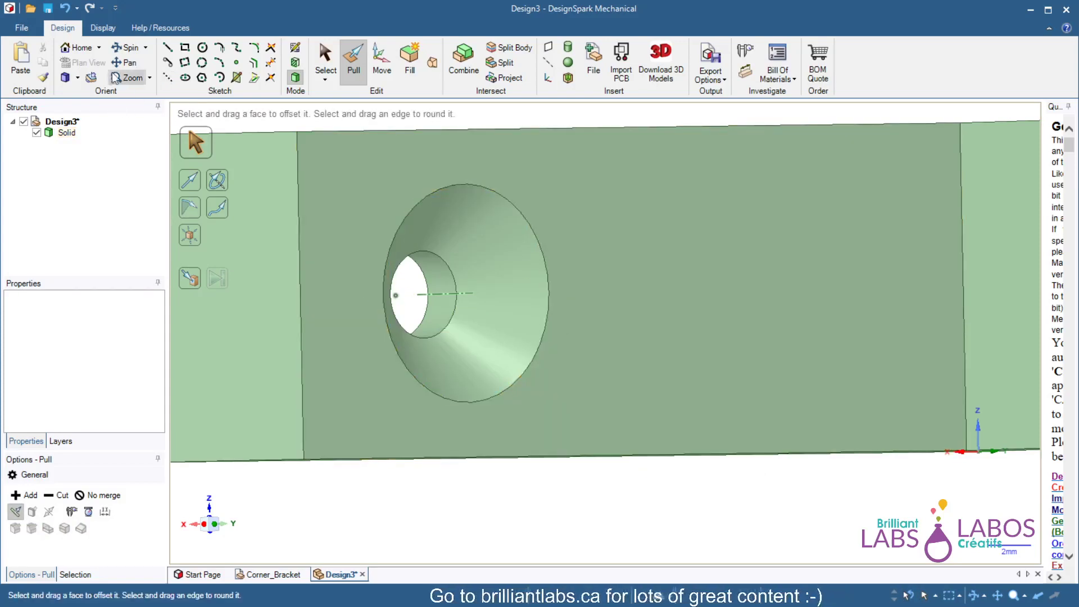
click(79, 47)
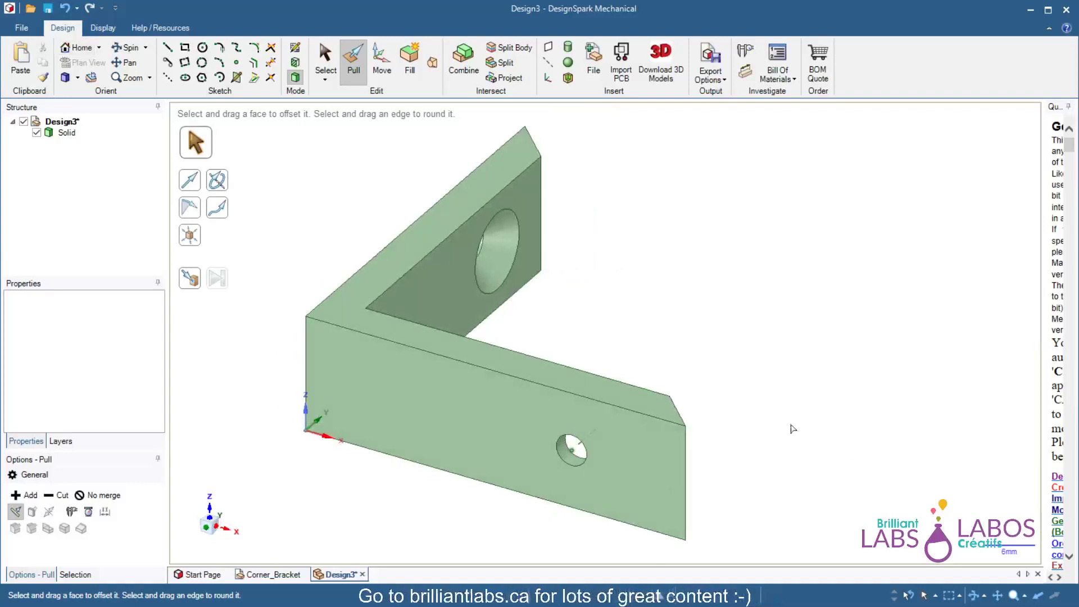
mouse_move(817, 448)
middle_down()
mouse_move(750, 450)
mouse_move(739, 414)
mouse_move(584, 417)
mouse_move(593, 440)
mouse_move(702, 427)
mouse_move(795, 390)
mouse_move(845, 432)
mouse_move(827, 395)
mouse_move(826, 343)
mouse_move(759, 404)
mouse_move(569, 448)
middle_up()
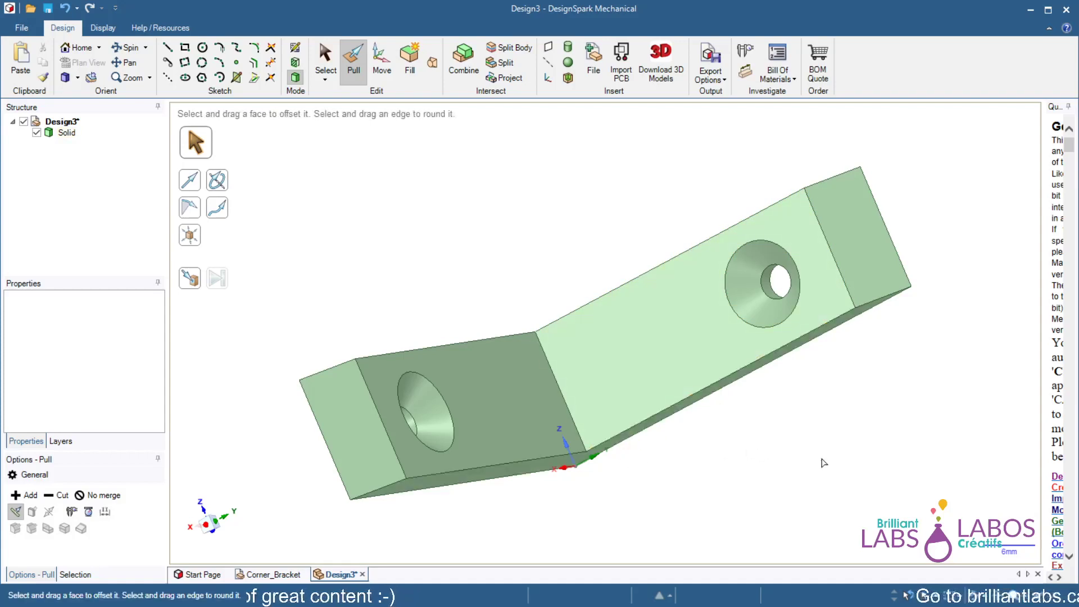
mouse_move(824, 463)
middle_down()
mouse_move(781, 429)
mouse_move(786, 444)
middle_up()
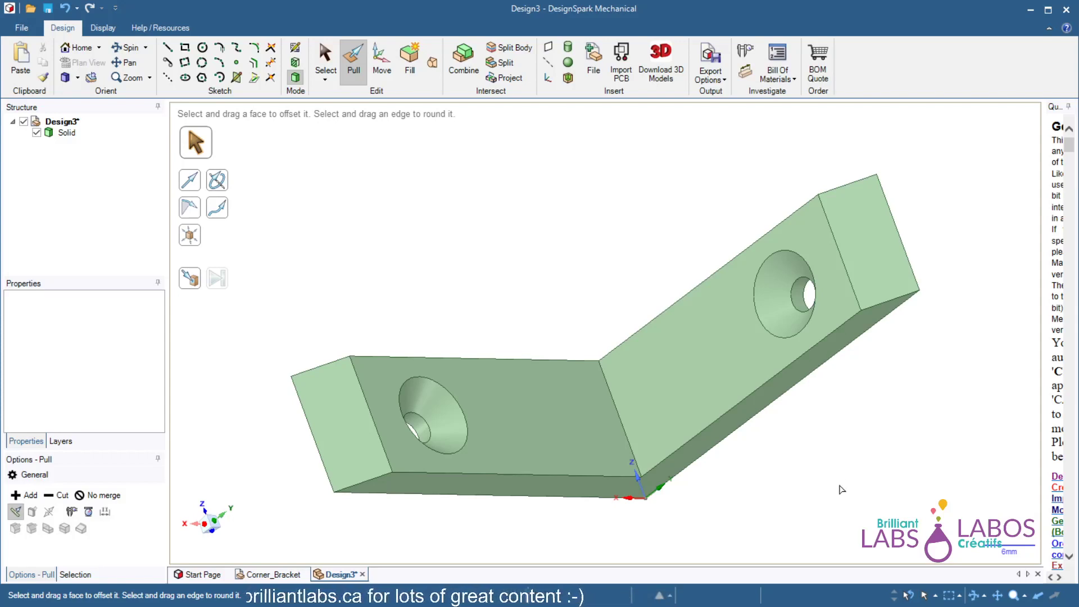
middle_drag(844, 487, 899, 492)
click(652, 298)
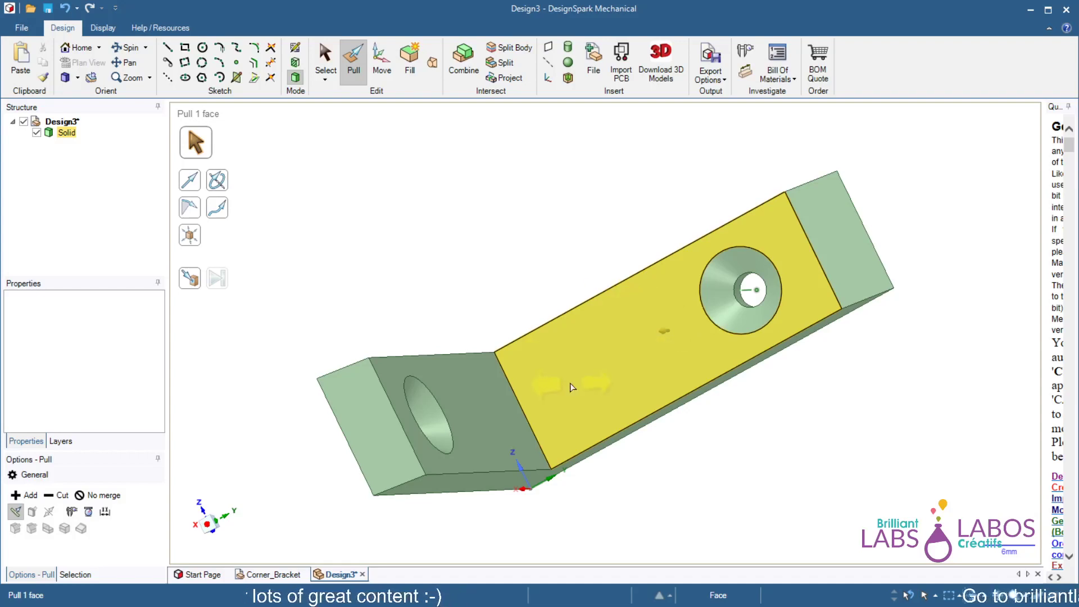
click(522, 191)
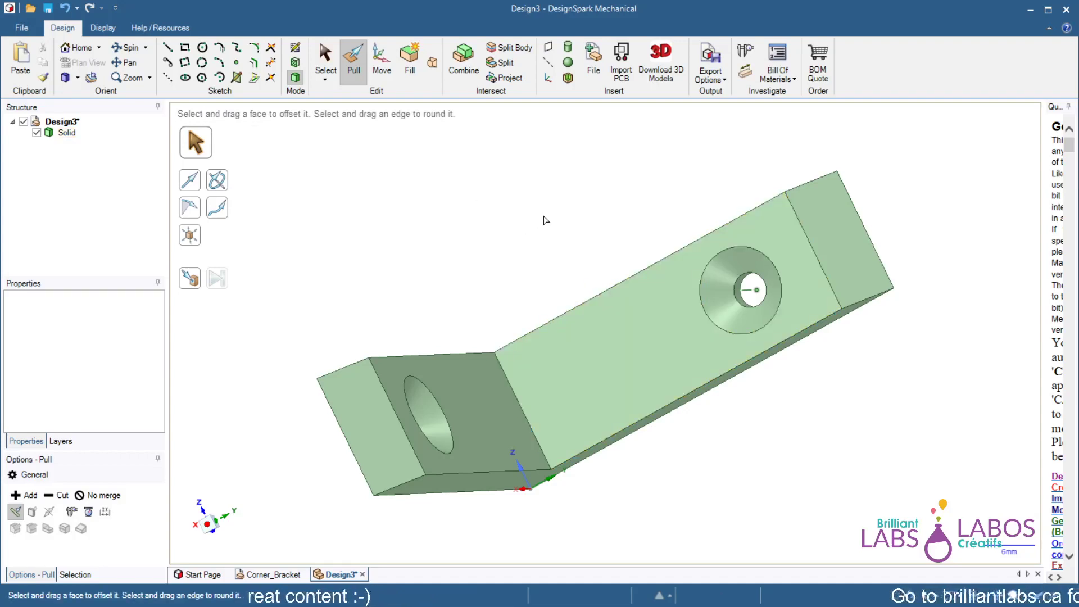
click(635, 363)
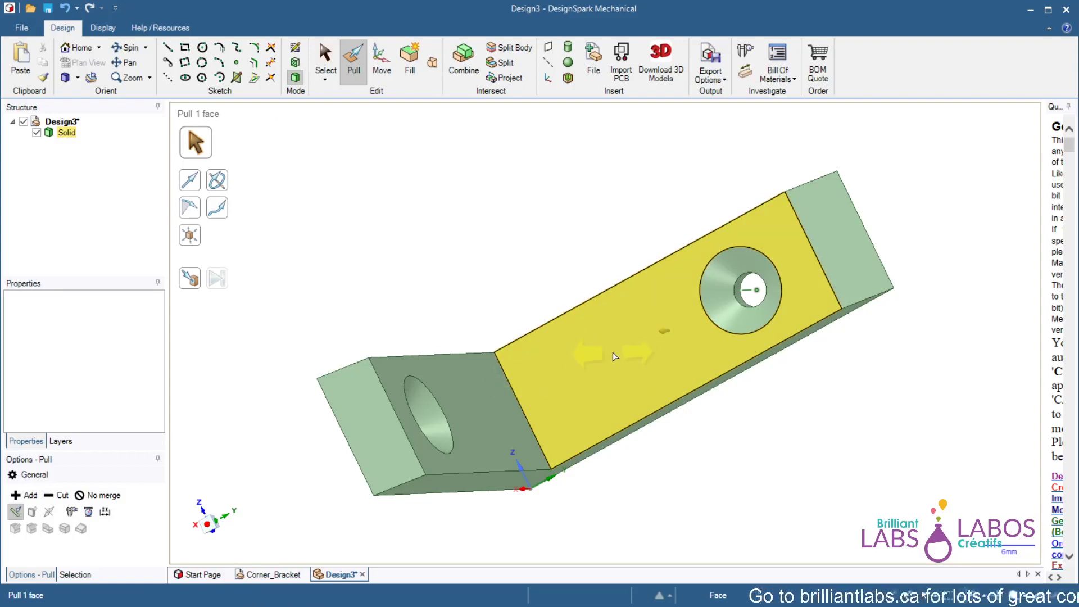
click(426, 384)
click(622, 380)
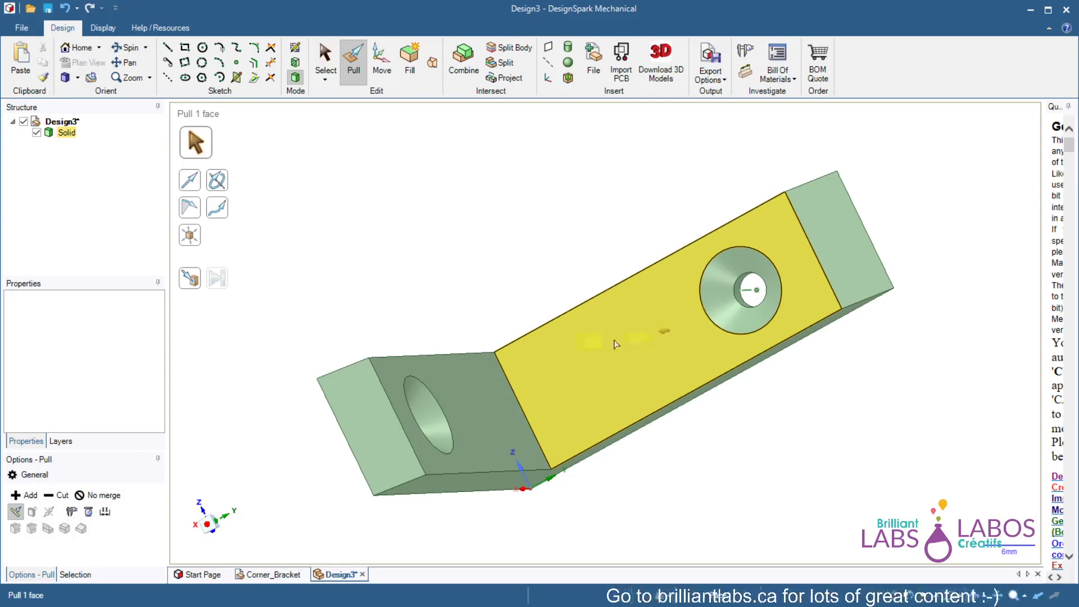
click(539, 261)
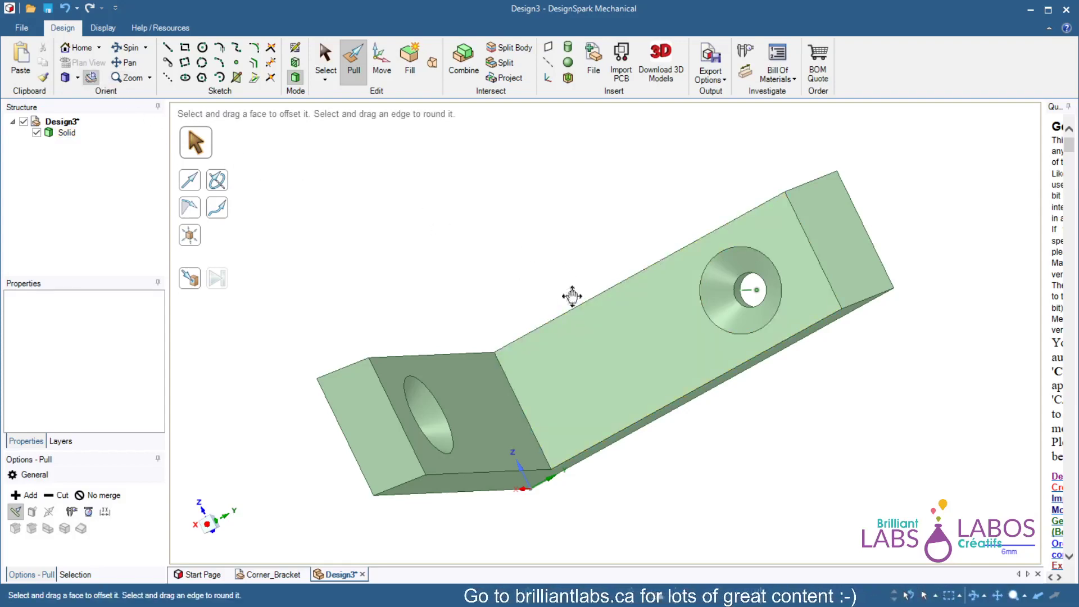
Step: Sketch a 20 by 6 mm rectangle on the Y-axis leg's inner face, centred on its midline and starting at the inner corner
click(626, 361)
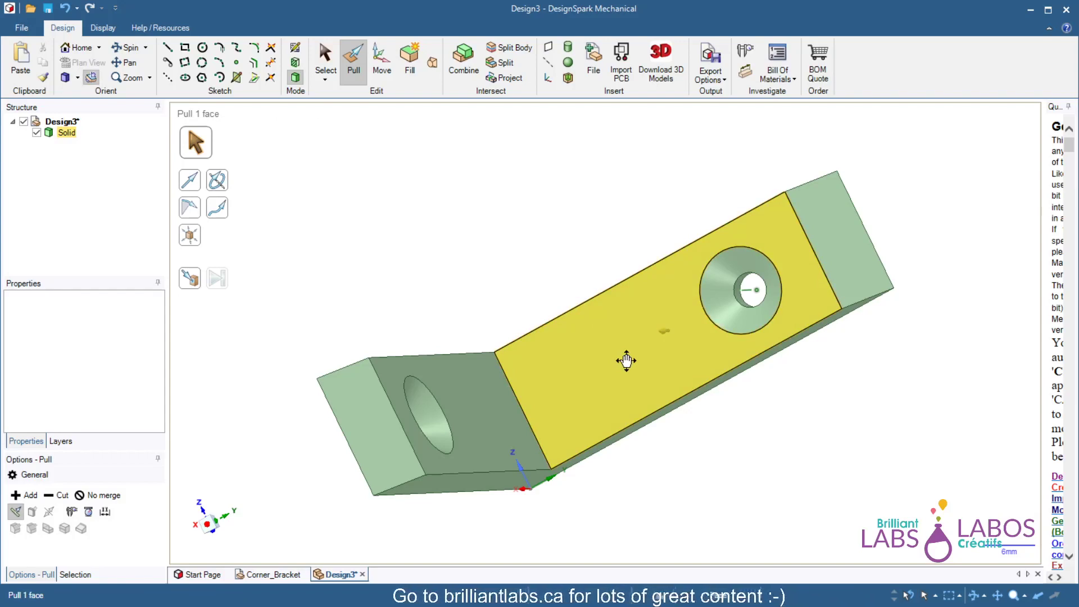
key(v)
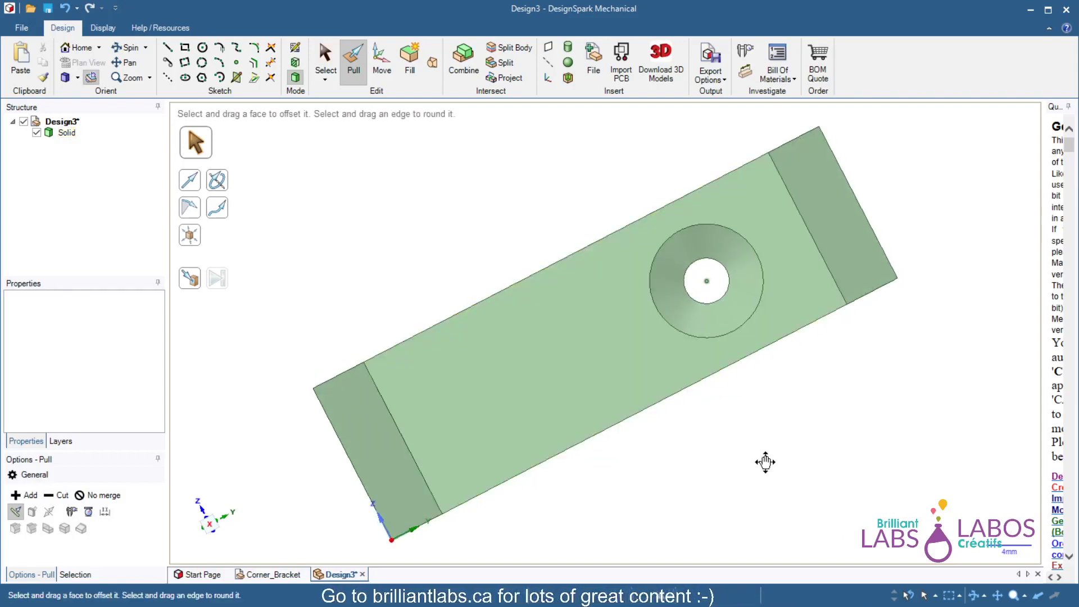
click(185, 48)
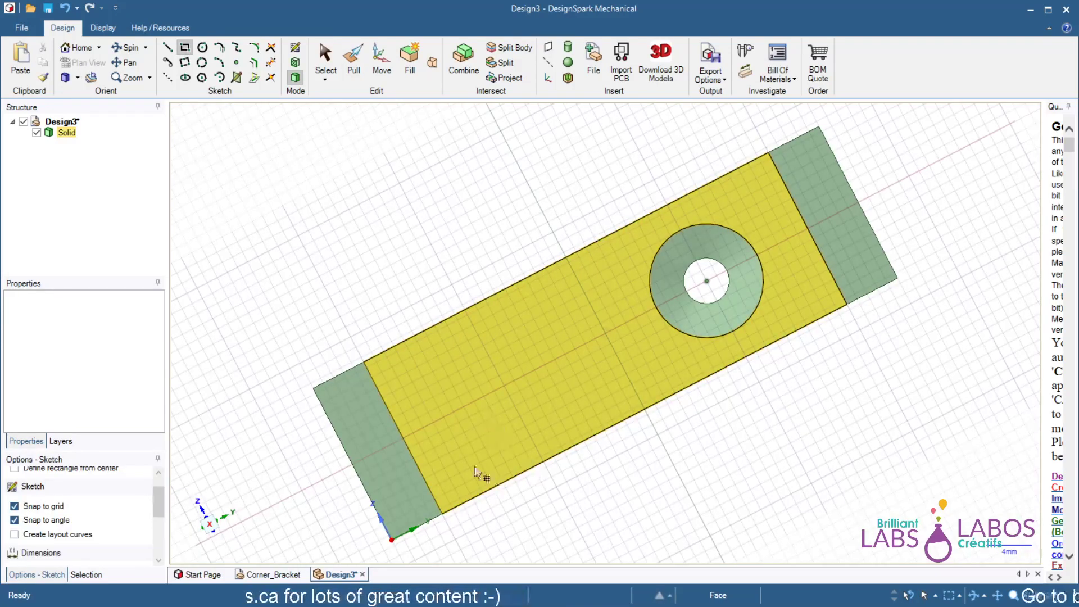
click(416, 416)
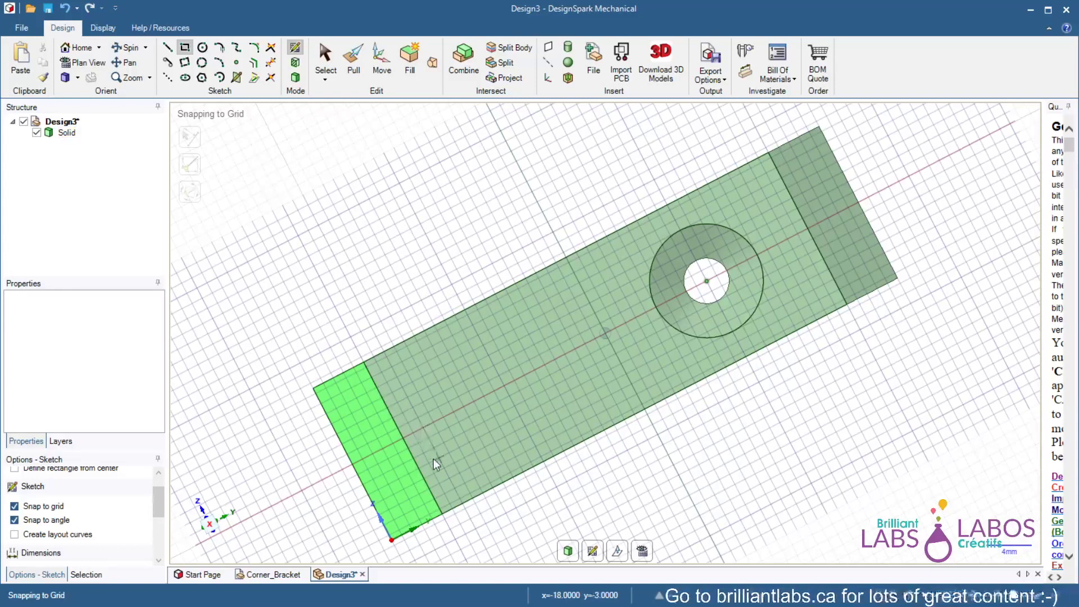
click(388, 407)
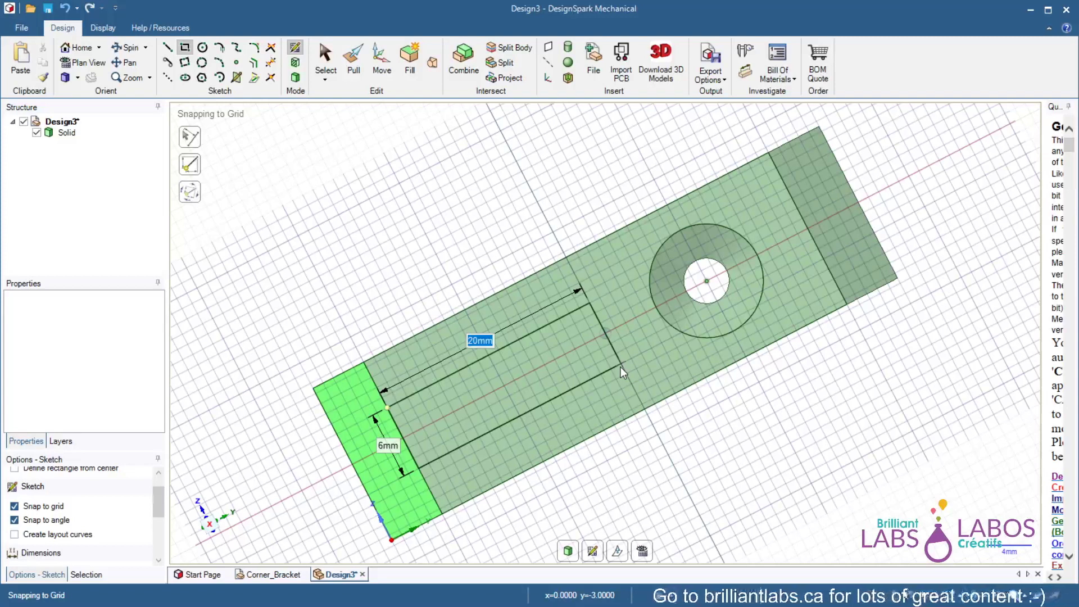
click(621, 366)
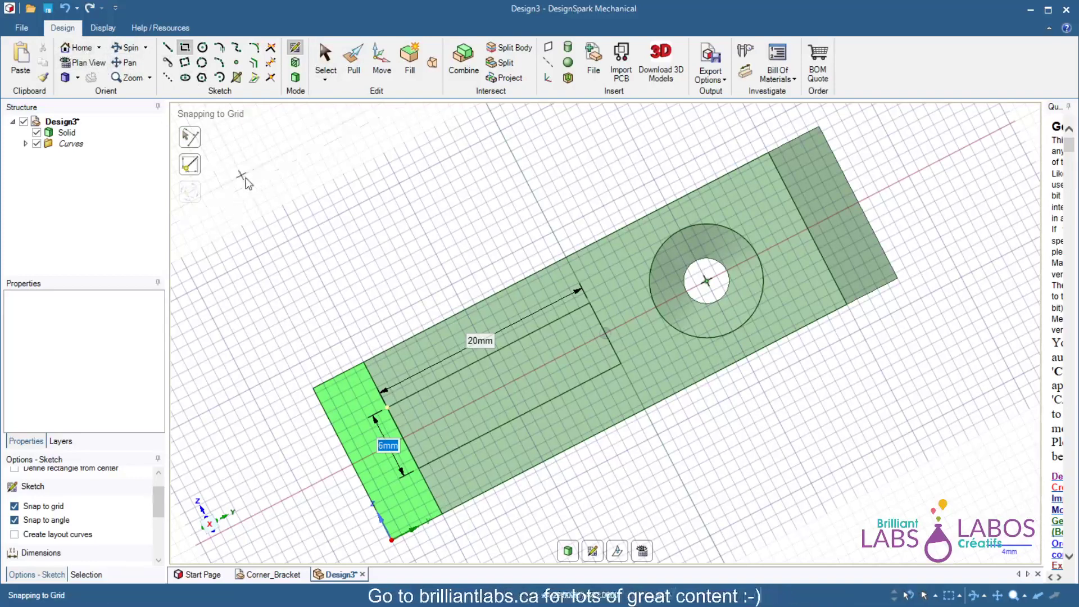
Step: Pull the rectangle 20 mm outward from the Y-axis leg into a block in the inner corner, and check it from several sides
middle_drag(233, 185, 321, 181)
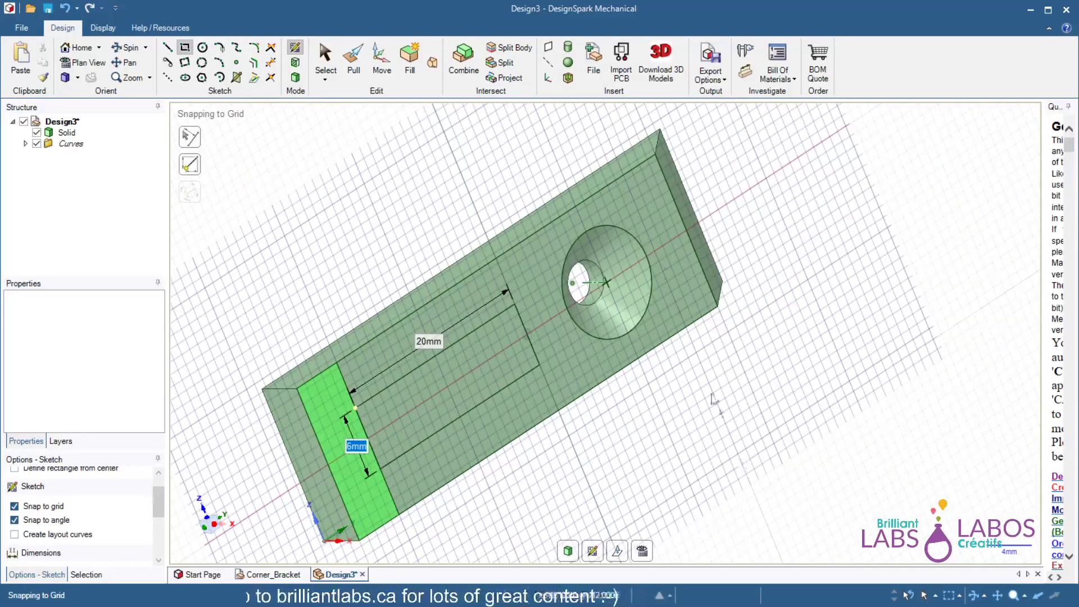
click(354, 63)
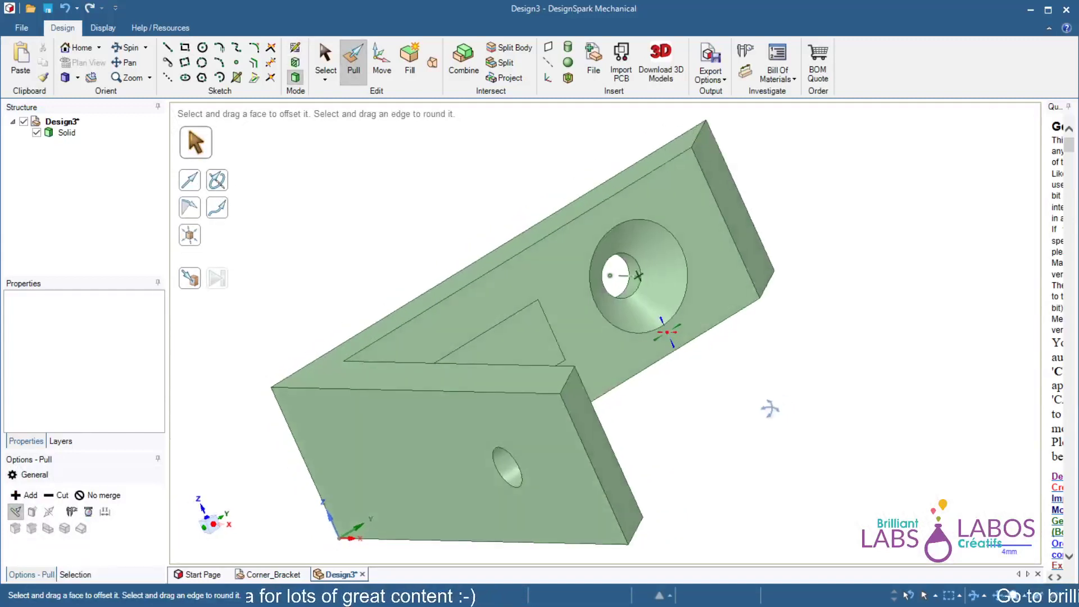
middle_drag(766, 405, 626, 366)
click(704, 465)
click(701, 452)
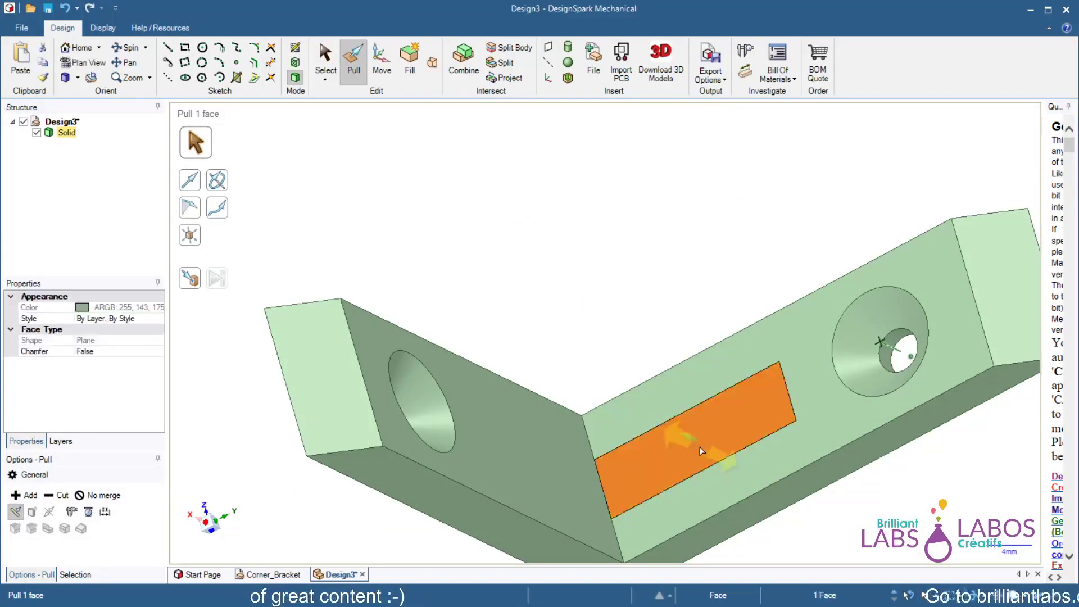
drag(697, 451, 572, 442)
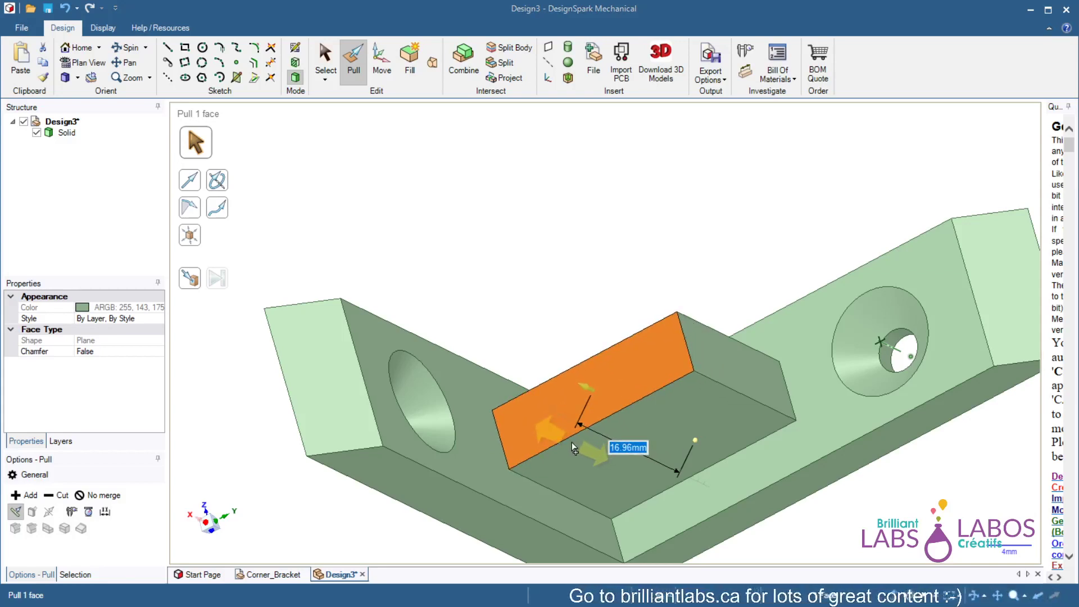
text(20)
key(Return)
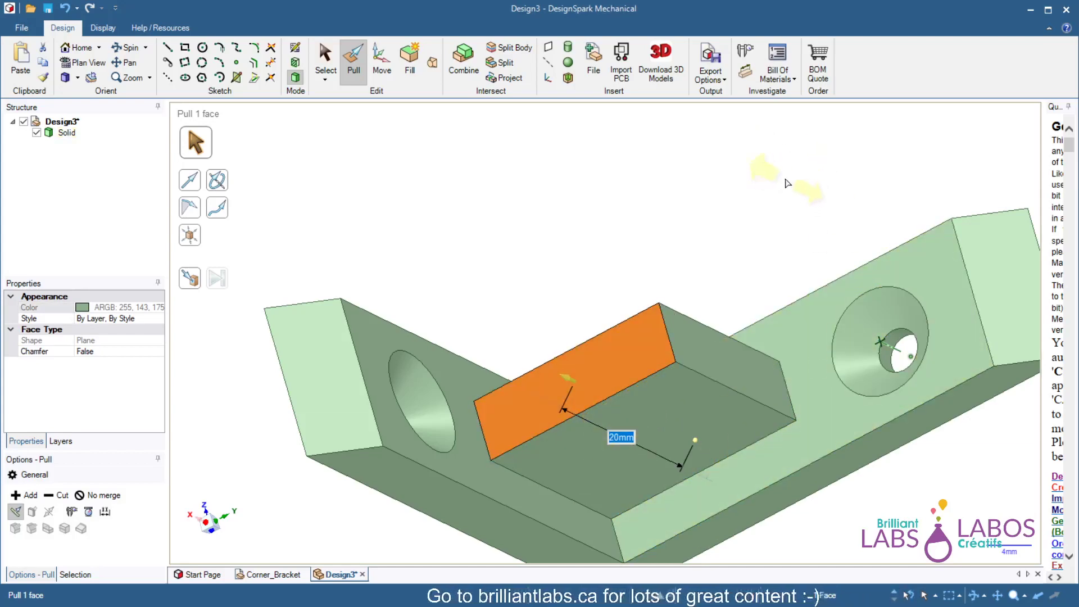
middle_drag(687, 194, 757, 275)
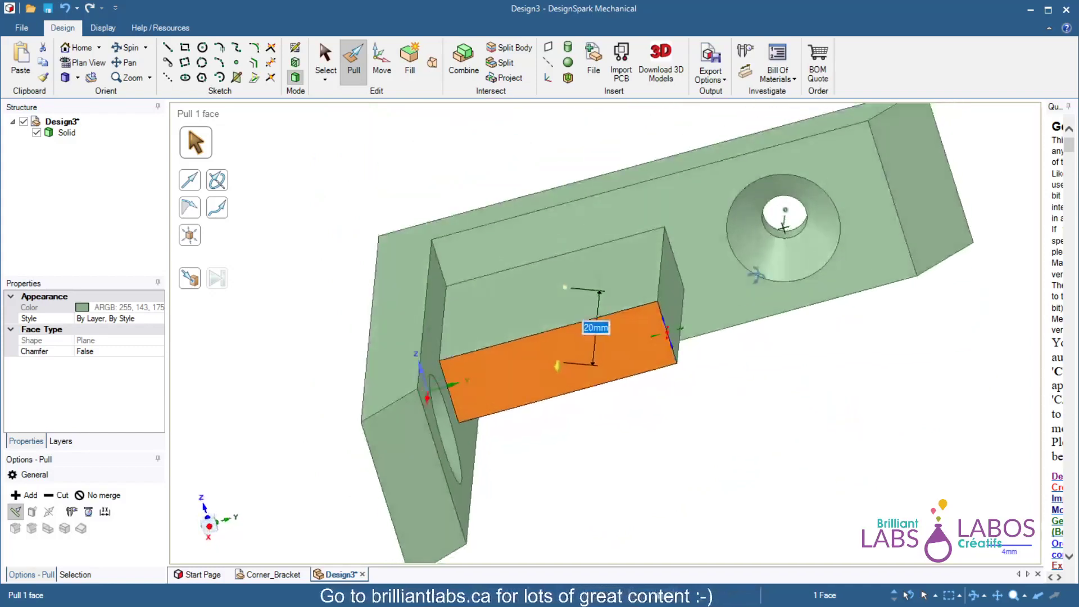
click(79, 47)
click(817, 391)
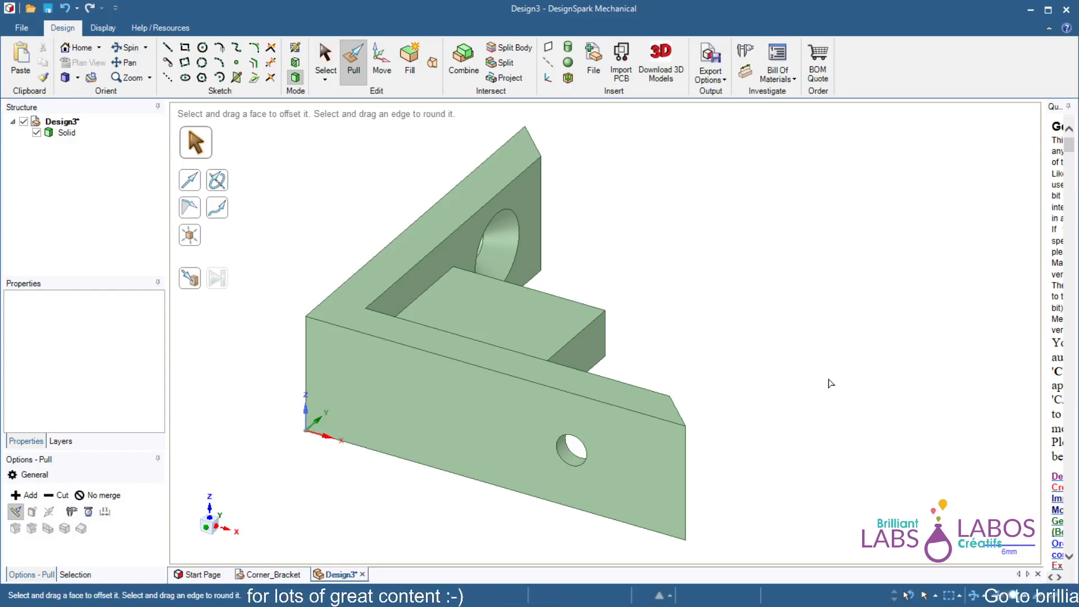
middle_drag(818, 386, 665, 393)
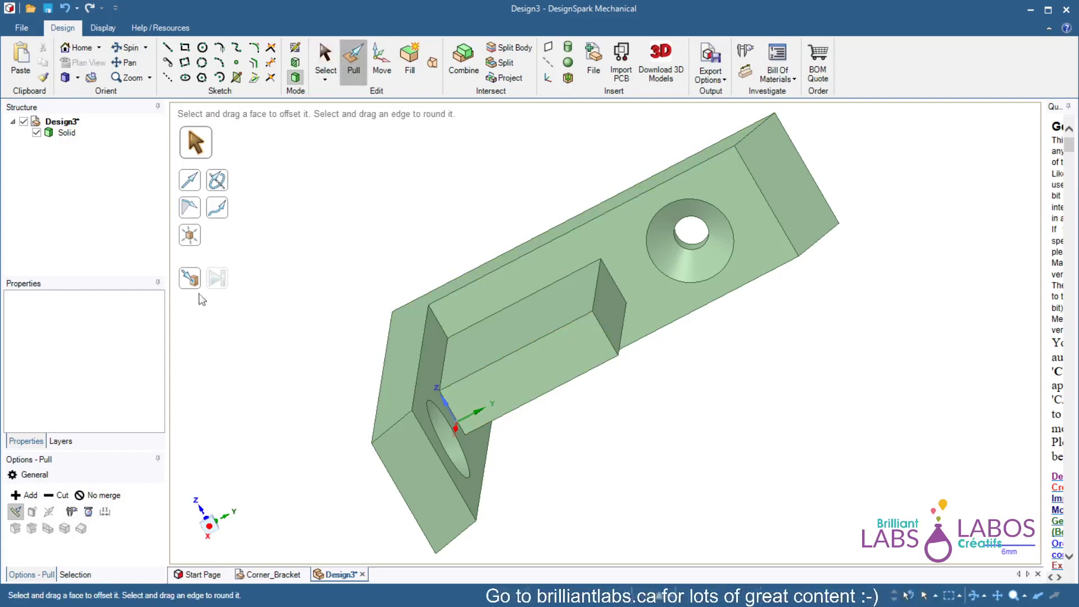
Step: Chamfer the inner-corner block's free outer edge deeply with Pull, turning the block into a diagonal brace between the two legs
click(610, 336)
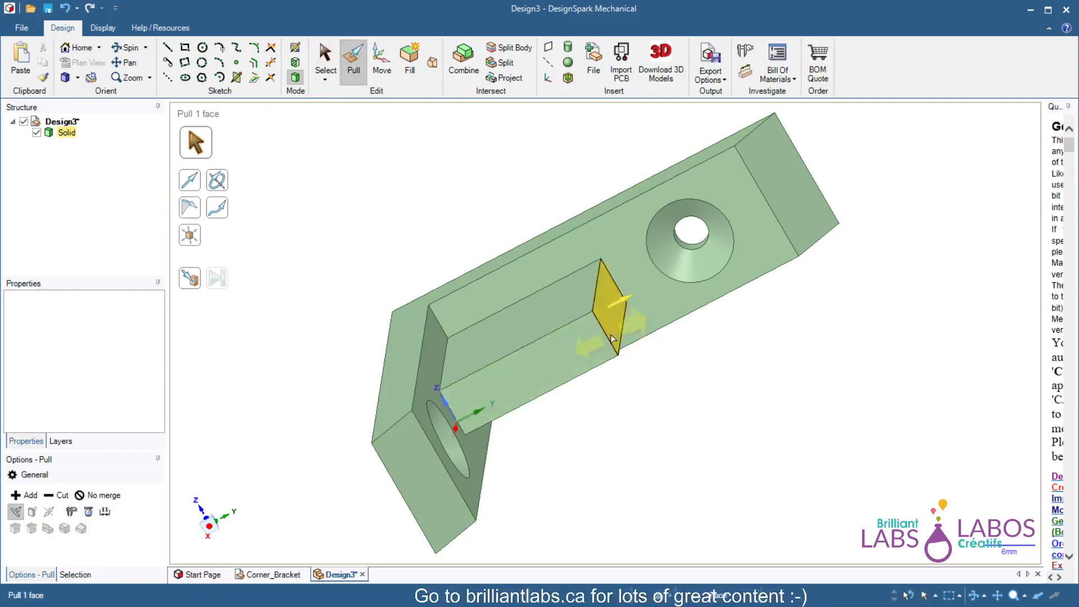
click(611, 335)
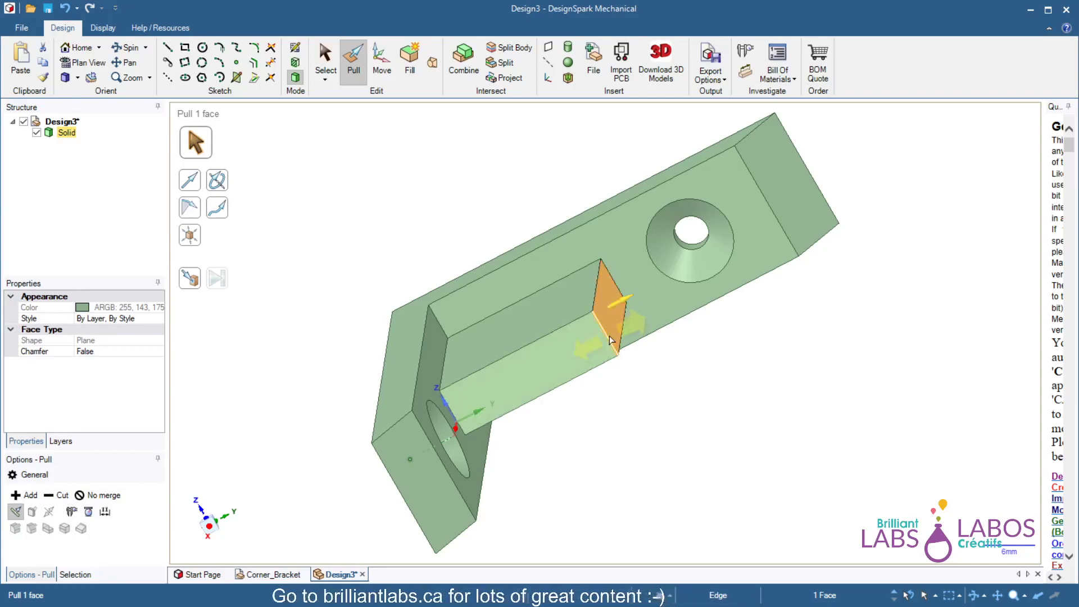
click(609, 336)
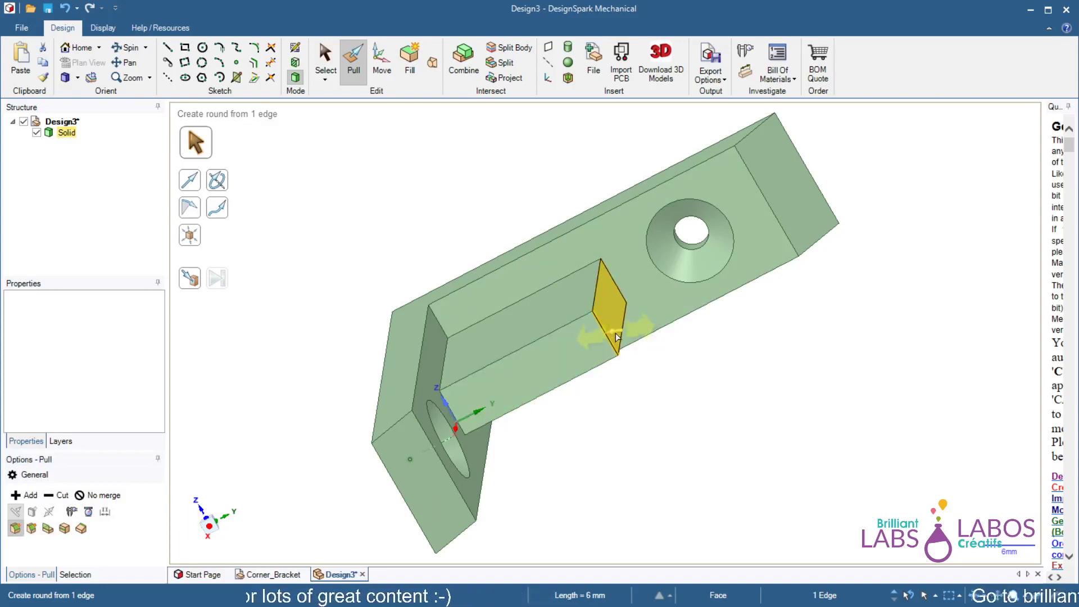
drag(616, 329, 557, 388)
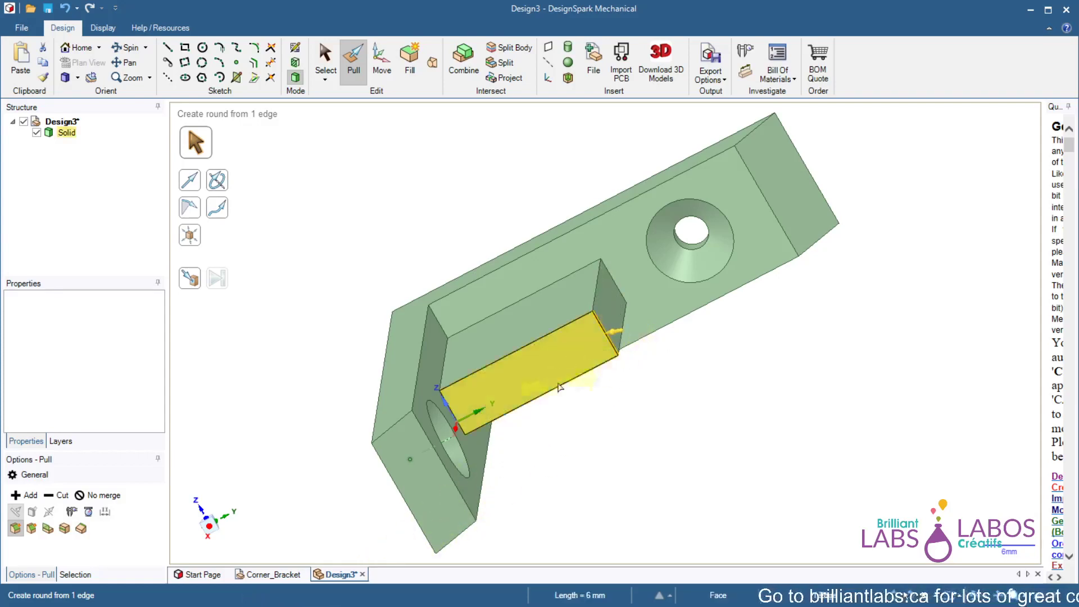
click(31, 528)
click(630, 407)
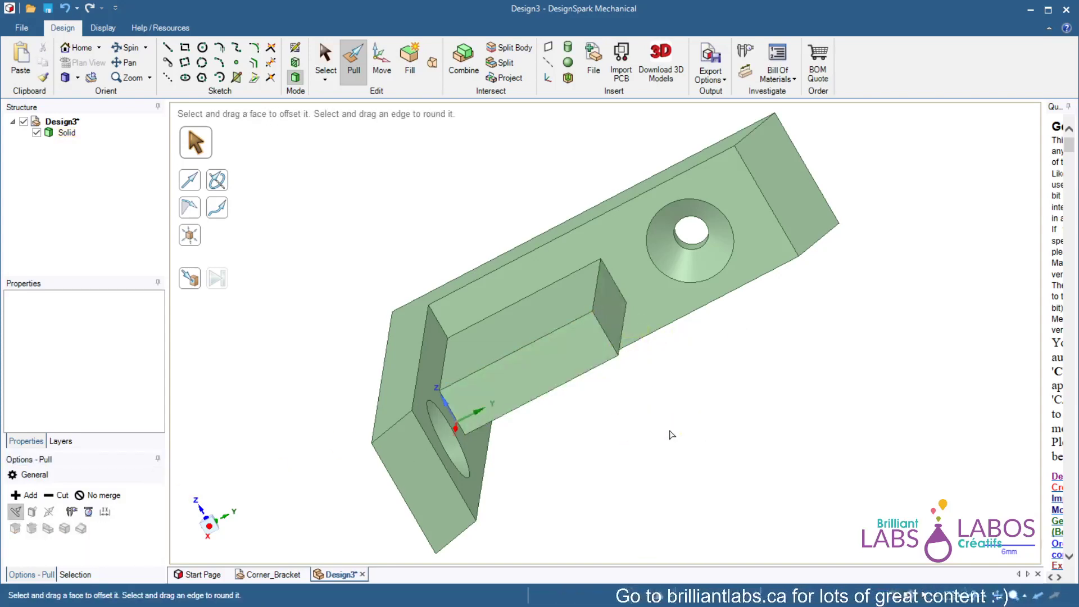
click(607, 332)
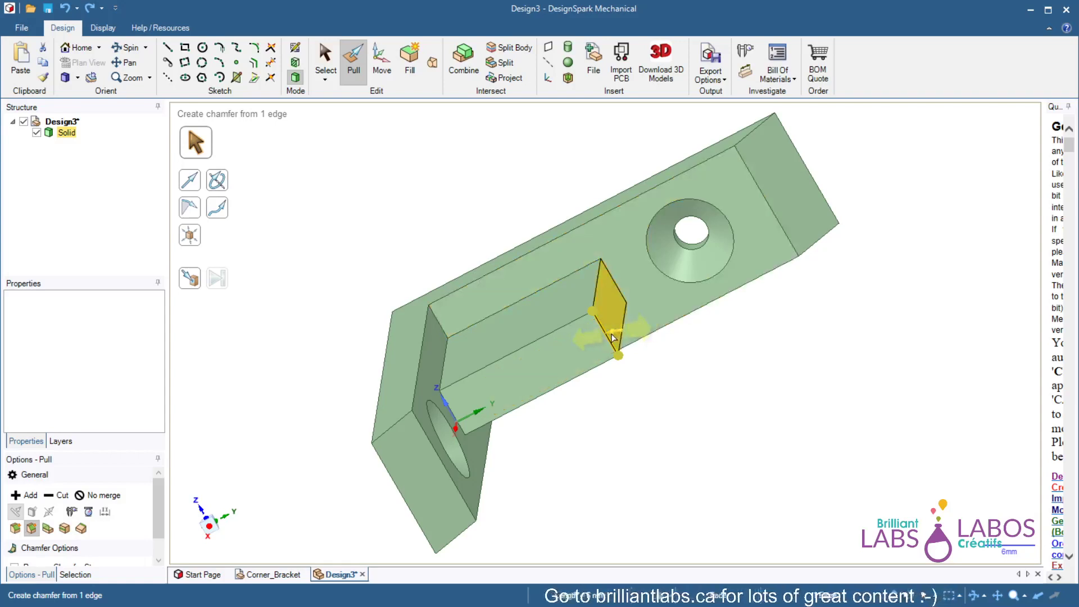
mouse_move(615, 331)
mouse_down()
mouse_move(476, 397)
mouse_move(371, 483)
mouse_up()
click(657, 472)
mouse_move(658, 472)
middle_down()
mouse_move(745, 437)
mouse_move(800, 489)
mouse_move(785, 515)
mouse_move(736, 473)
middle_up()
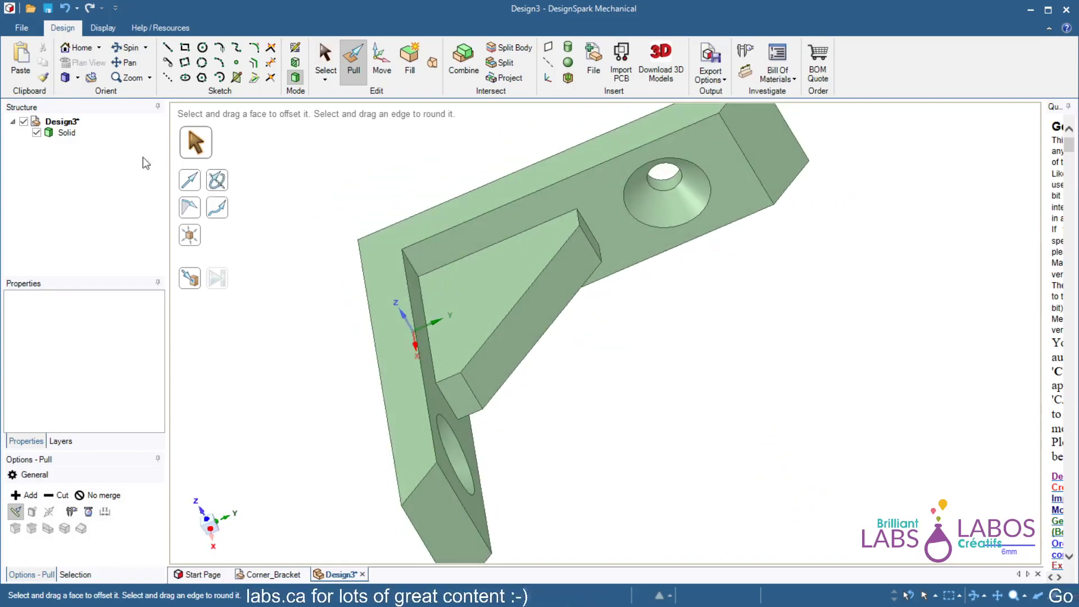
Step: Save the design as Bracket2 and export the bracket as Bracket2.stl
click(76, 48)
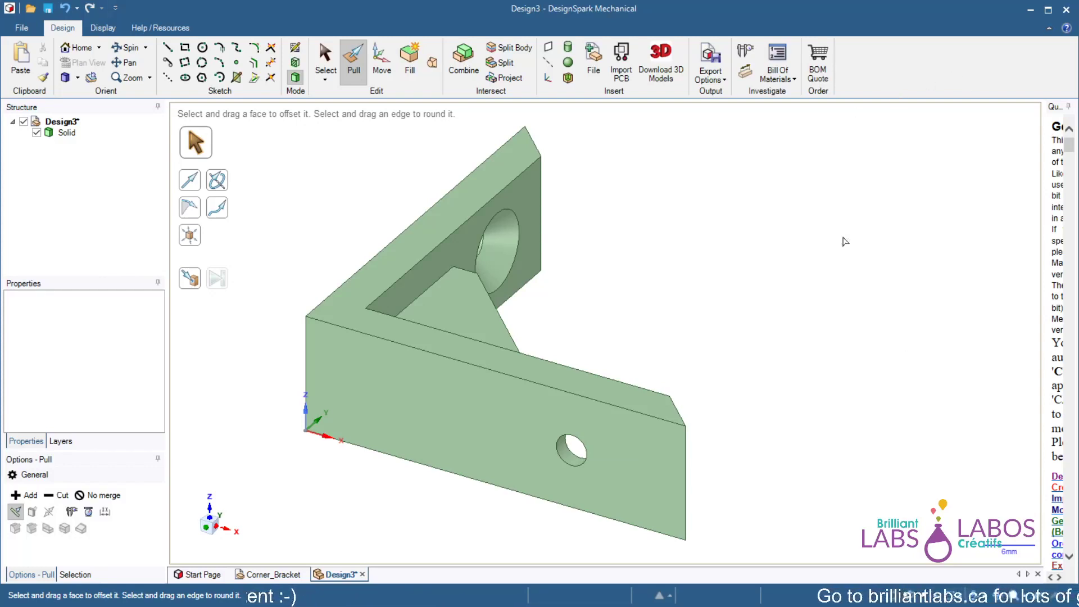
mouse_move(853, 347)
middle_down()
mouse_move(776, 349)
mouse_move(785, 292)
mouse_move(798, 320)
mouse_move(730, 316)
mouse_move(783, 301)
mouse_move(850, 334)
middle_up()
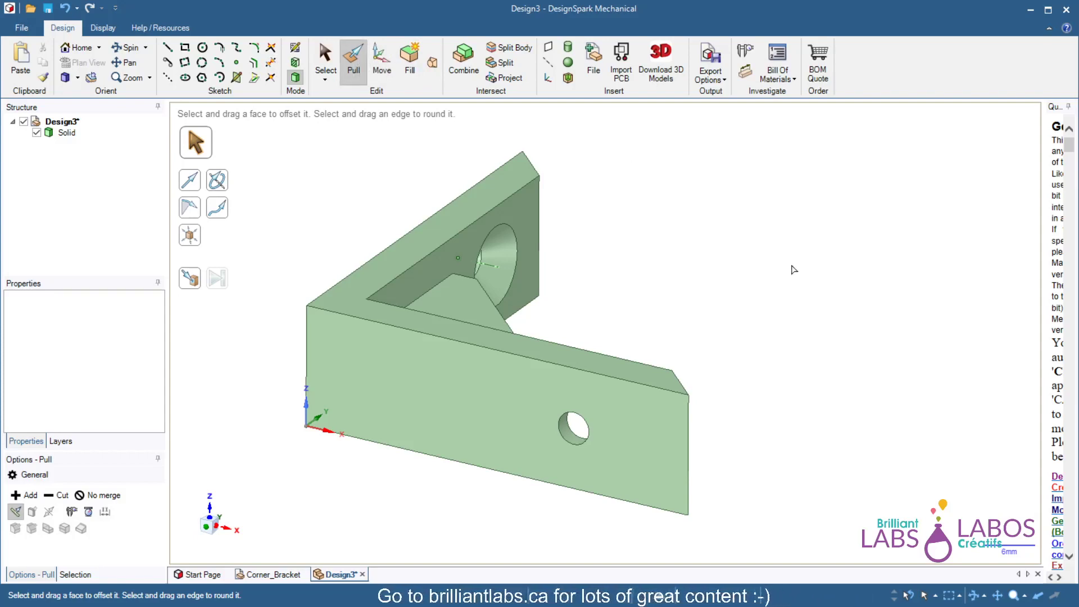
mouse_move(808, 293)
middle_down()
mouse_move(787, 302)
mouse_move(764, 292)
mouse_move(813, 295)
mouse_move(651, 276)
mouse_move(813, 293)
mouse_move(800, 304)
middle_up()
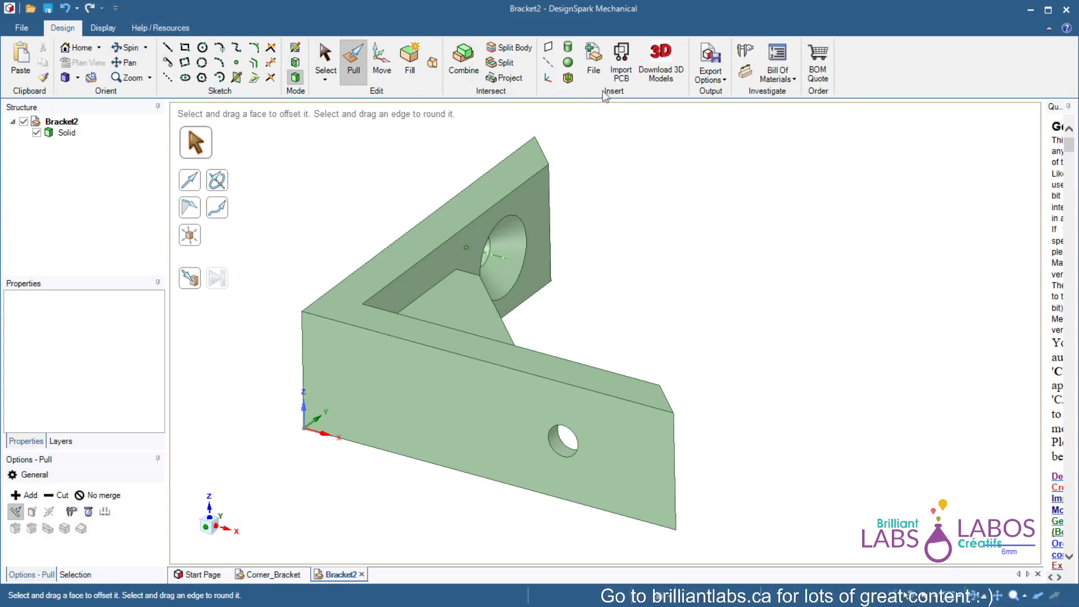
click(711, 73)
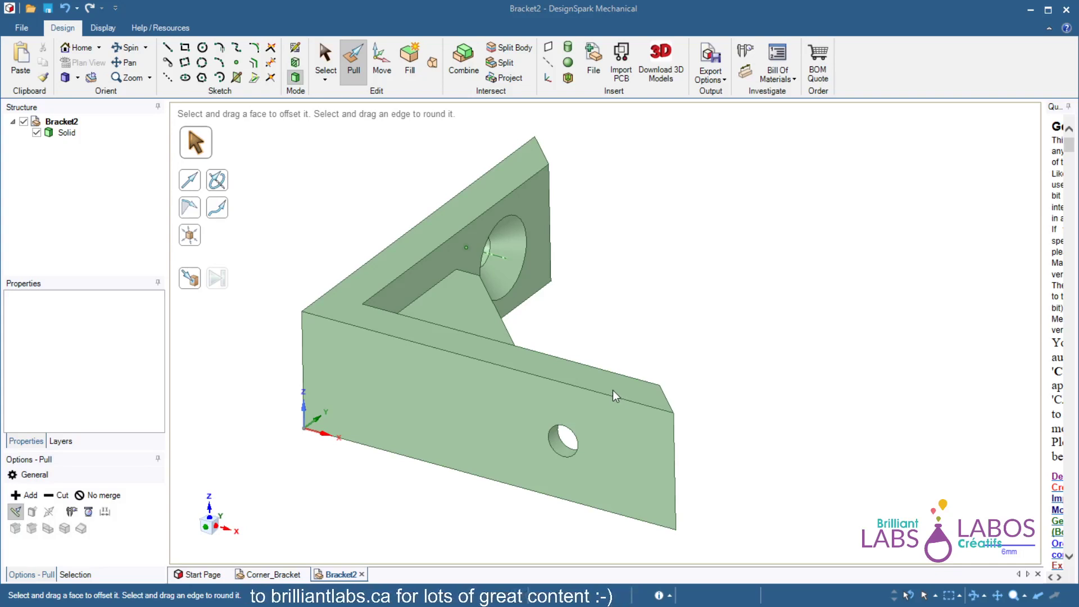
click(519, 197)
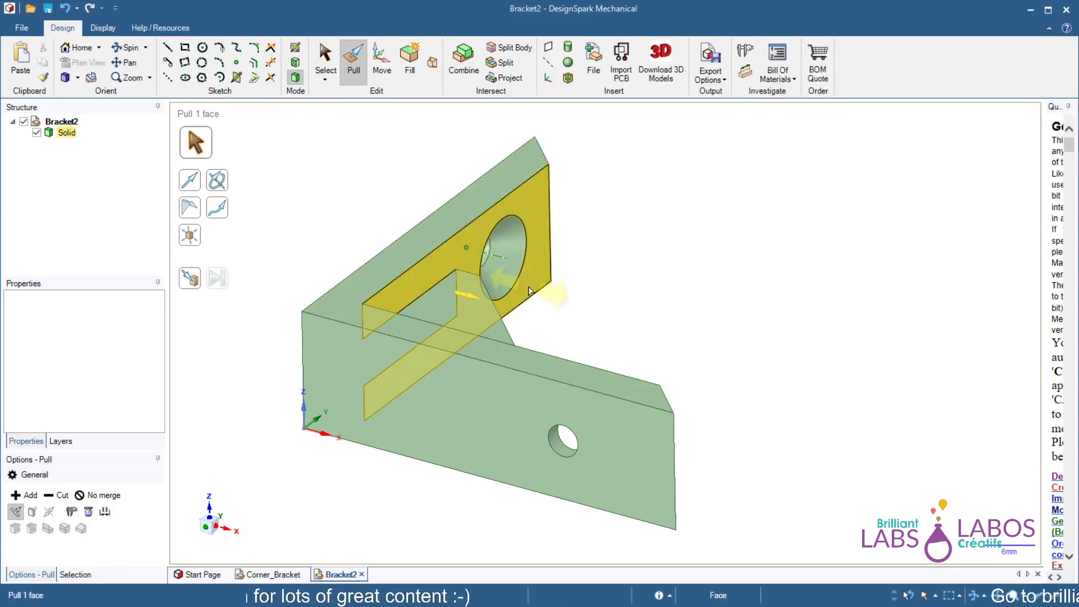
click(700, 265)
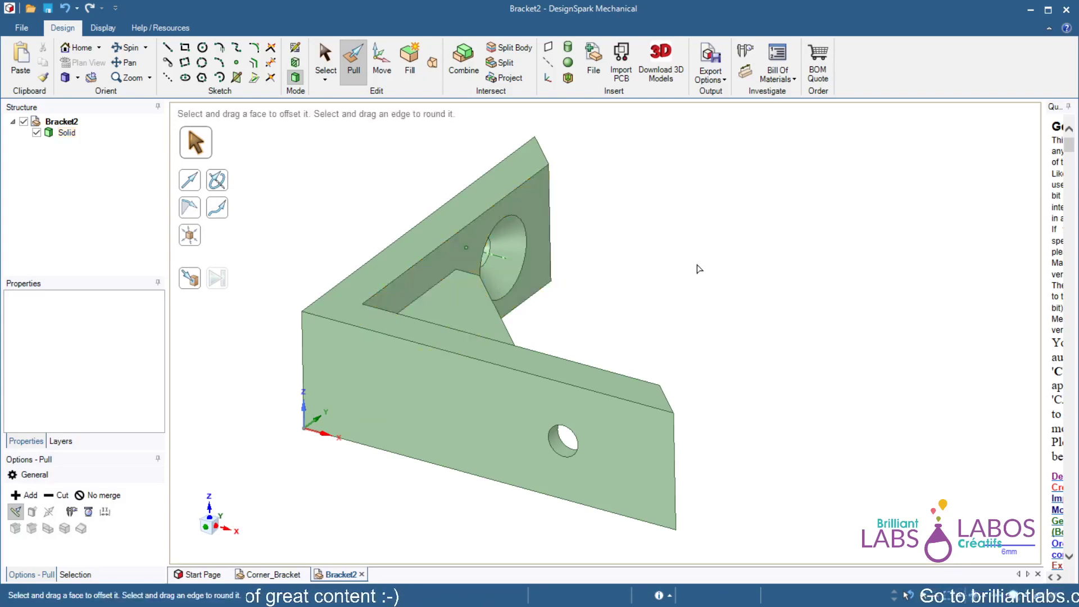
click(517, 297)
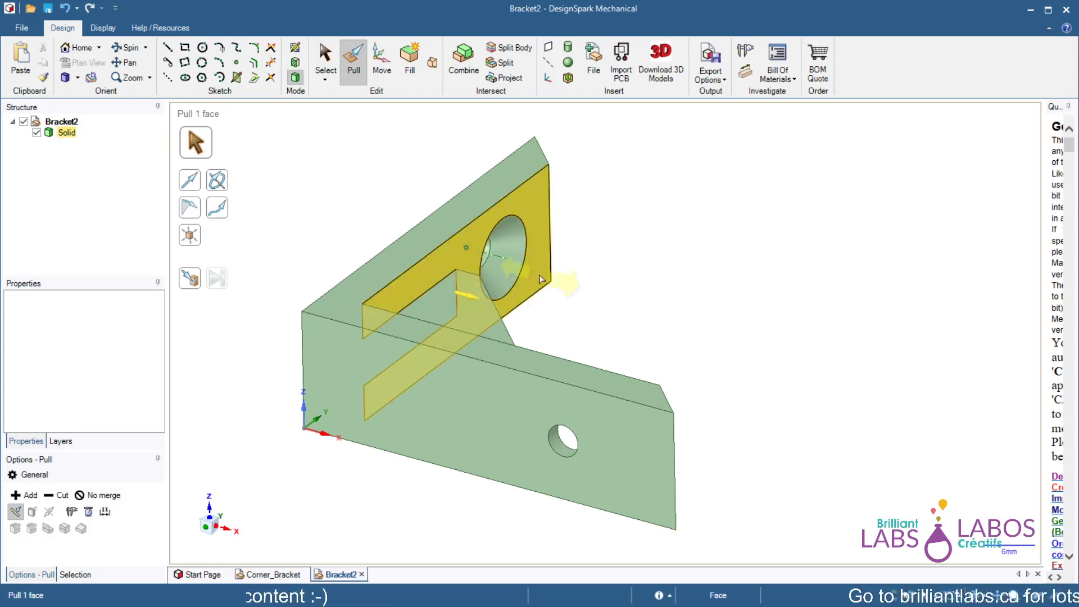
click(752, 322)
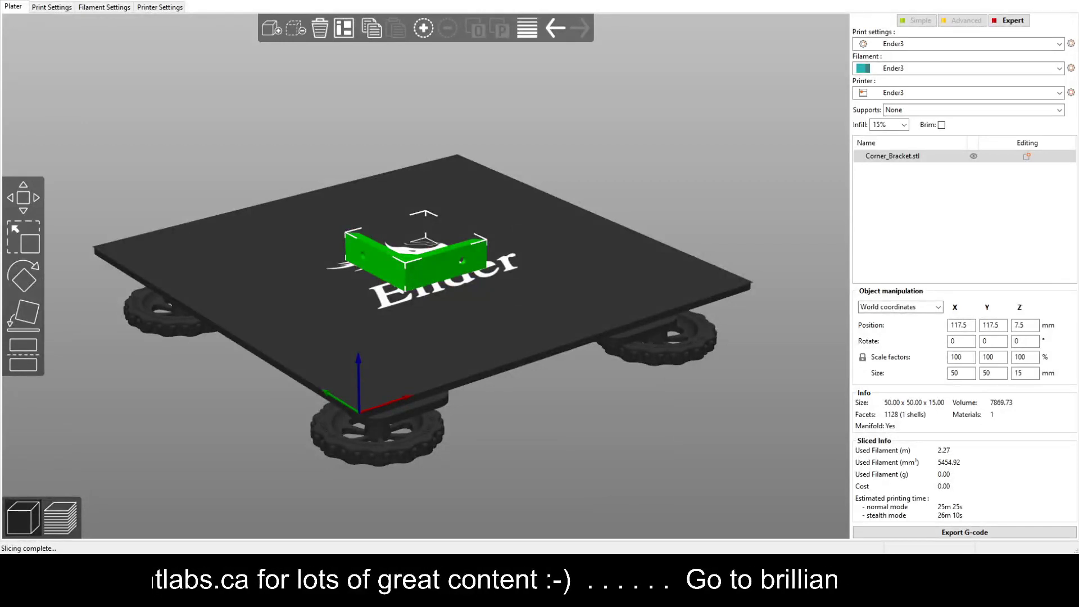
Step: Switch to PrusaSlicer, replace Corner_Bracket.stl on the build plate with Bracket2.stl, and check its placement
key(Delete)
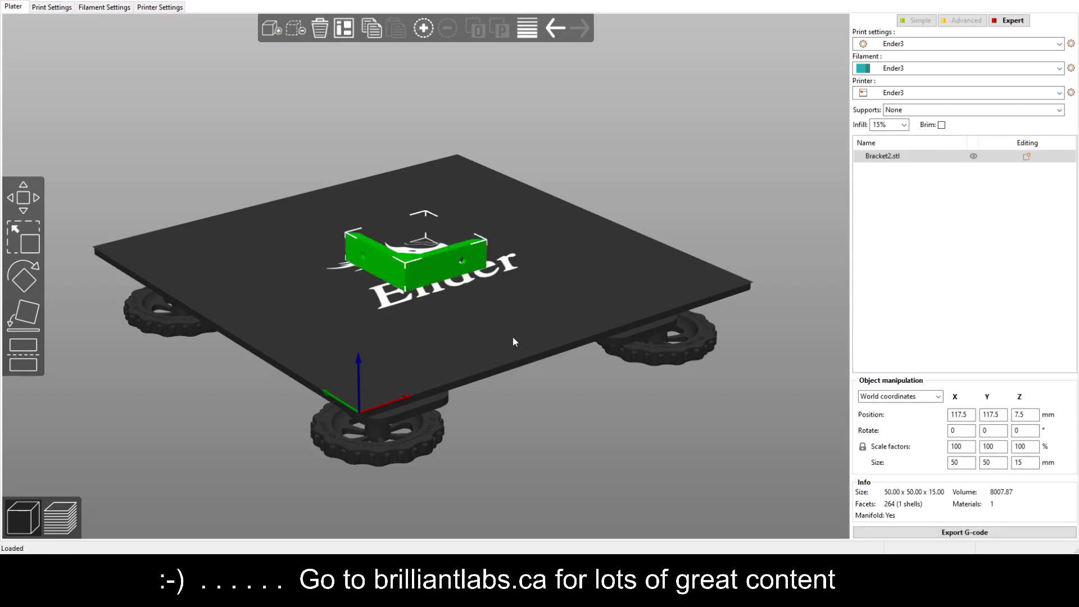
click(664, 410)
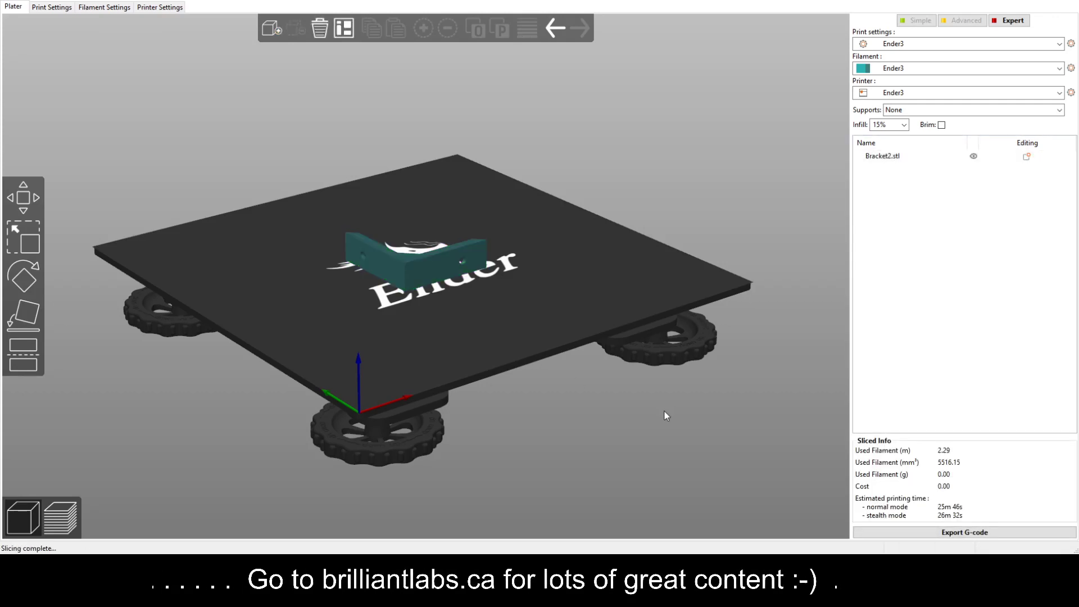
click(453, 251)
middle_drag(734, 387, 684, 392)
drag(685, 390, 526, 413)
scroll(470, 431, up, 5)
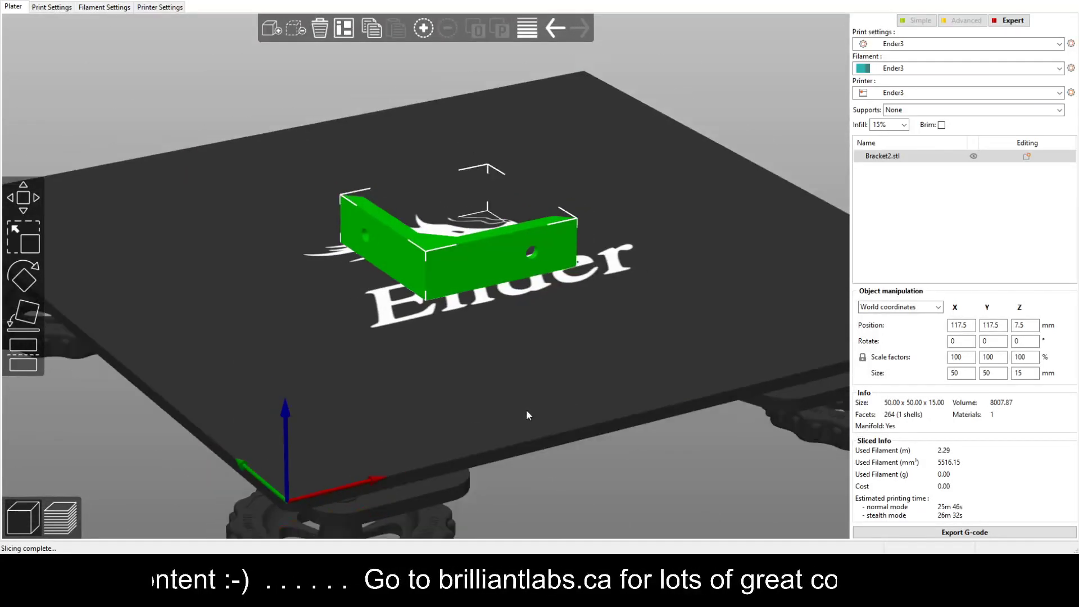
scroll(526, 416, down, 2)
drag(588, 457, 589, 464)
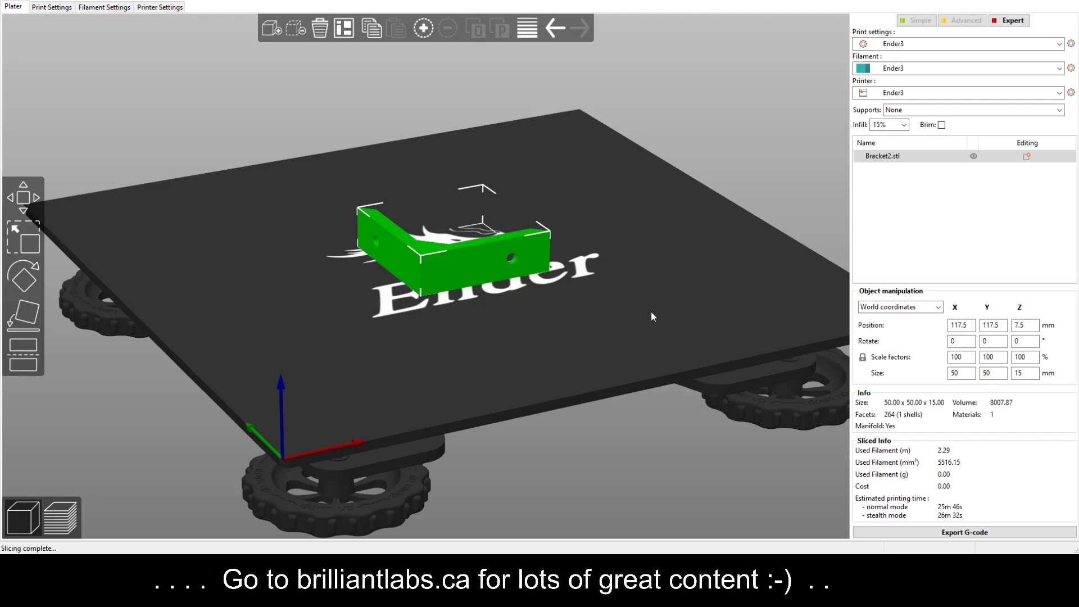
drag(656, 312, 657, 334)
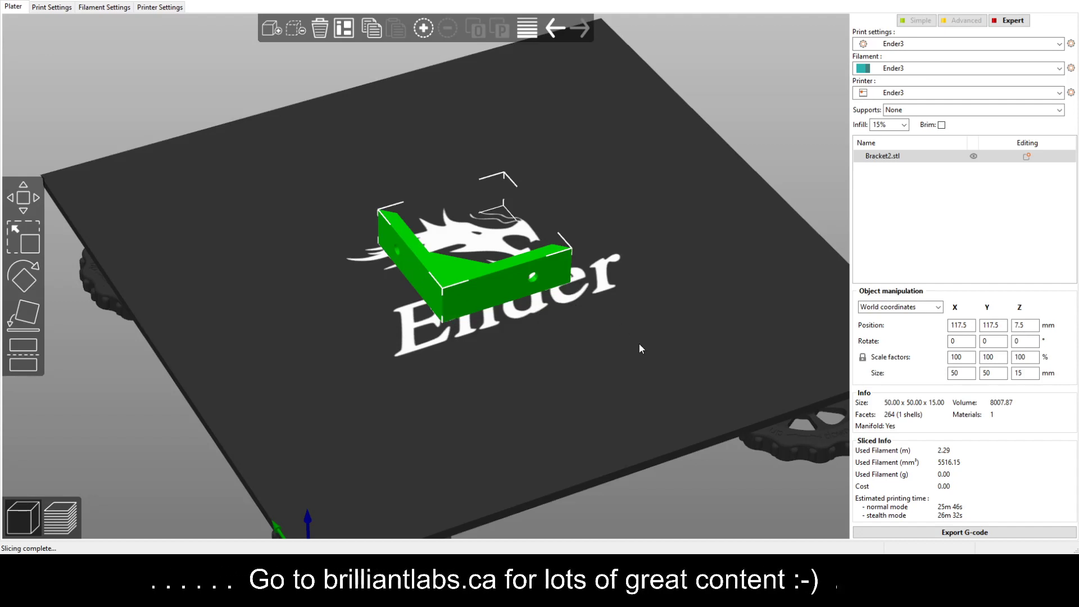
click(23, 277)
click(469, 138)
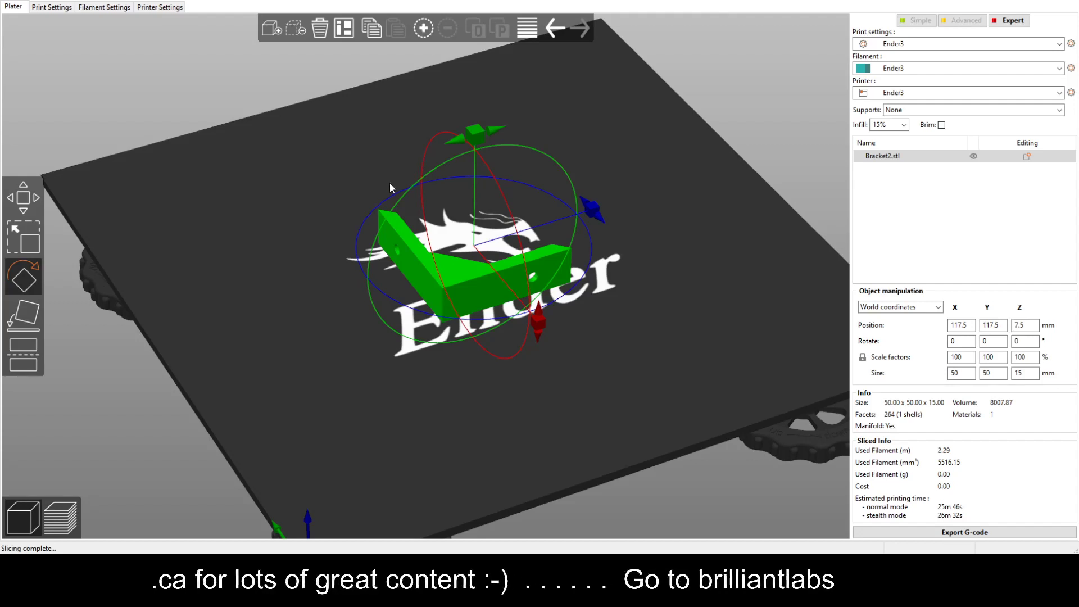
drag(467, 137, 478, 182)
click(673, 334)
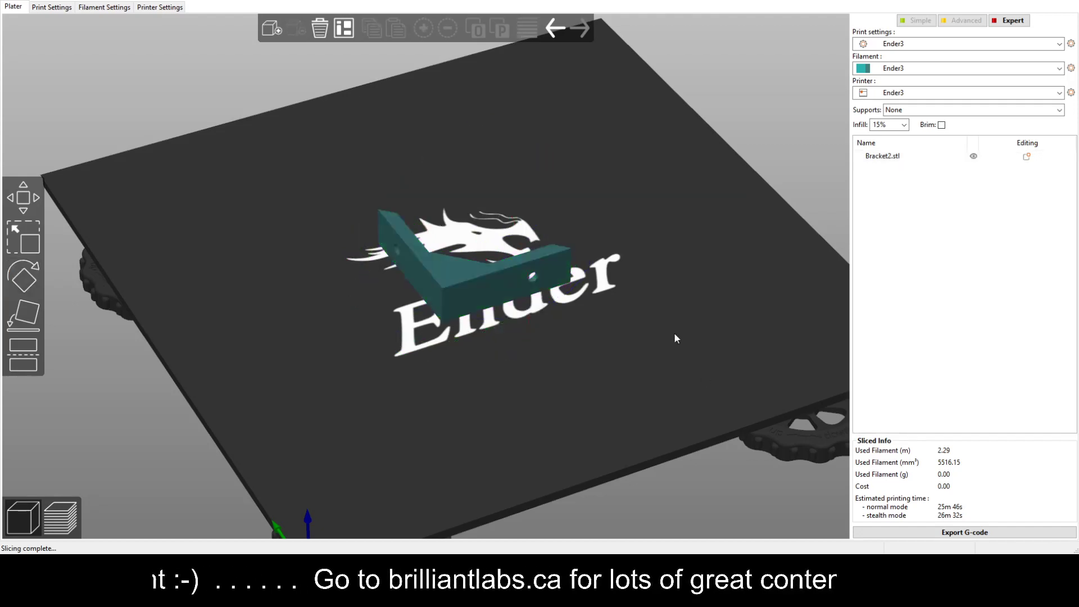
Step: Examine the bracket's diagonal brace and countersunk holes on the build plate from several sides for overhangs
click(504, 276)
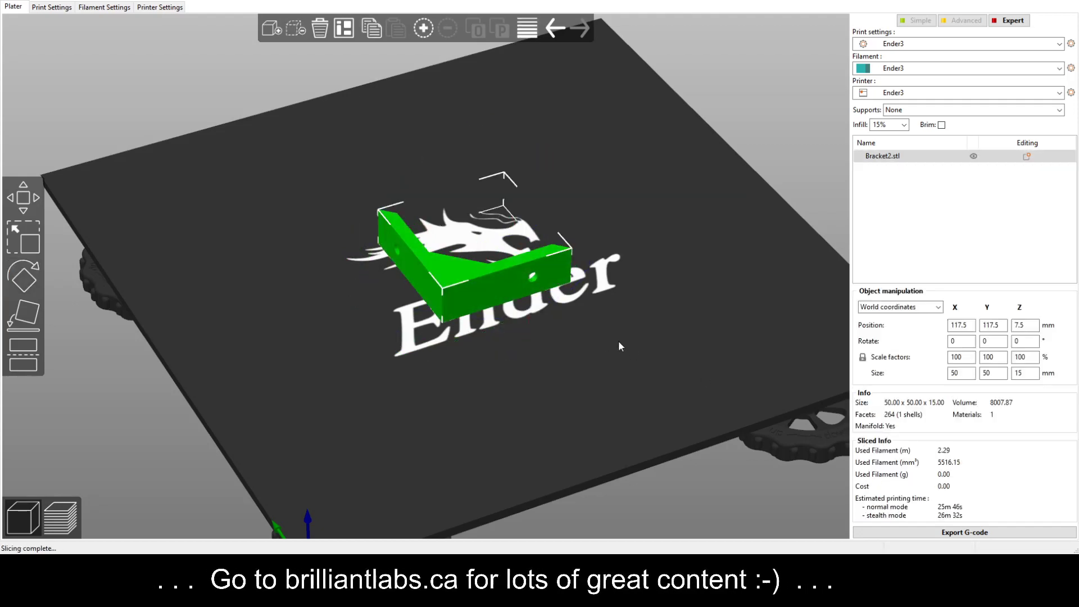
scroll(619, 340, down, 1)
drag(624, 340, 430, 339)
scroll(503, 321, up, 3)
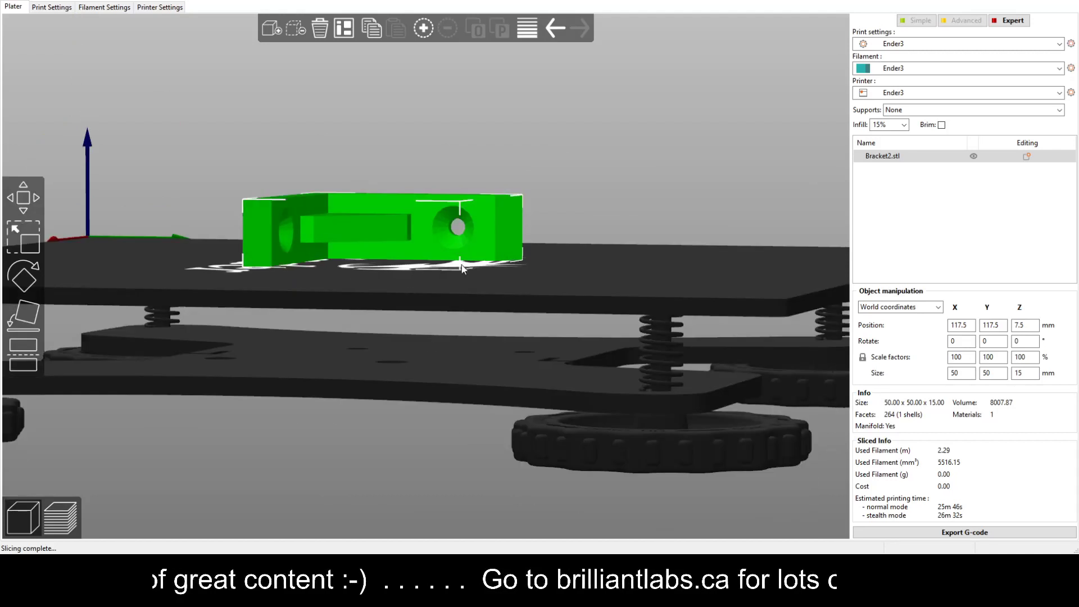
drag(489, 276, 485, 292)
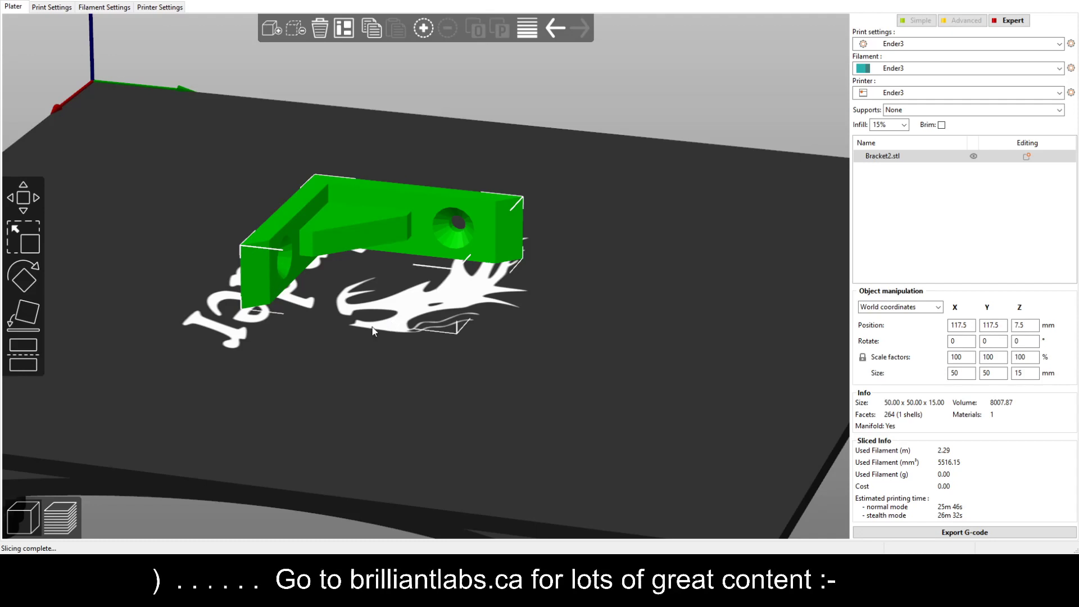
drag(373, 318, 398, 319)
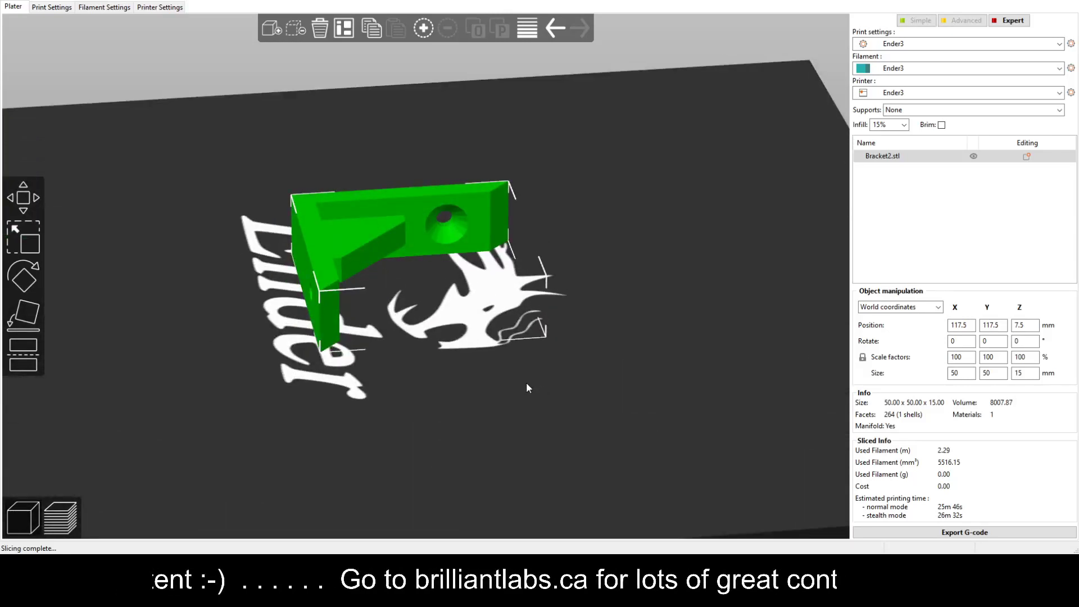
drag(527, 383, 519, 370)
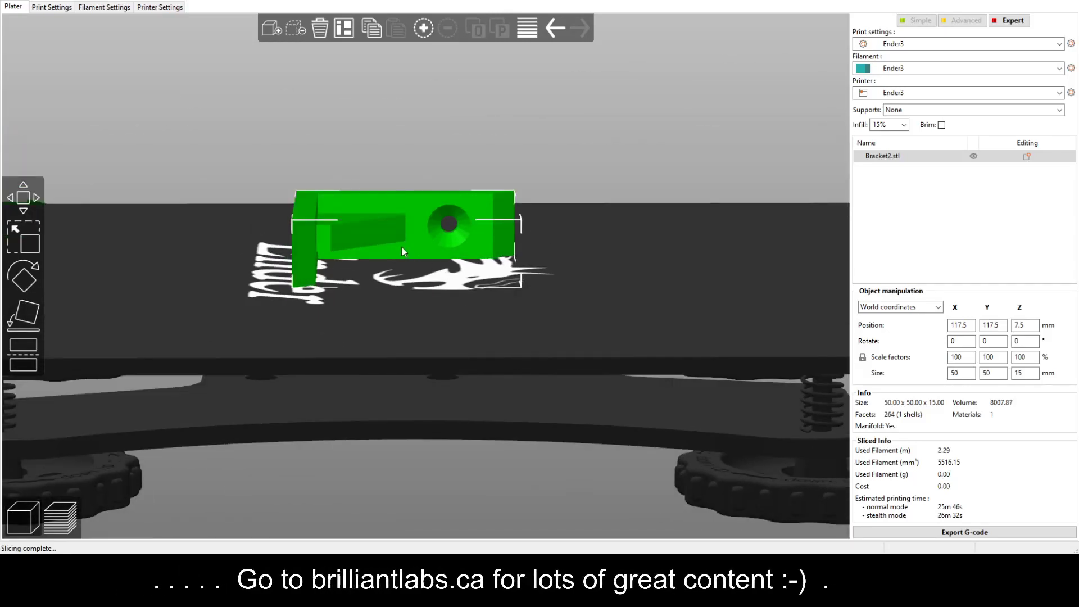
drag(419, 270, 507, 337)
drag(614, 351, 574, 329)
scroll(572, 326, down, 6)
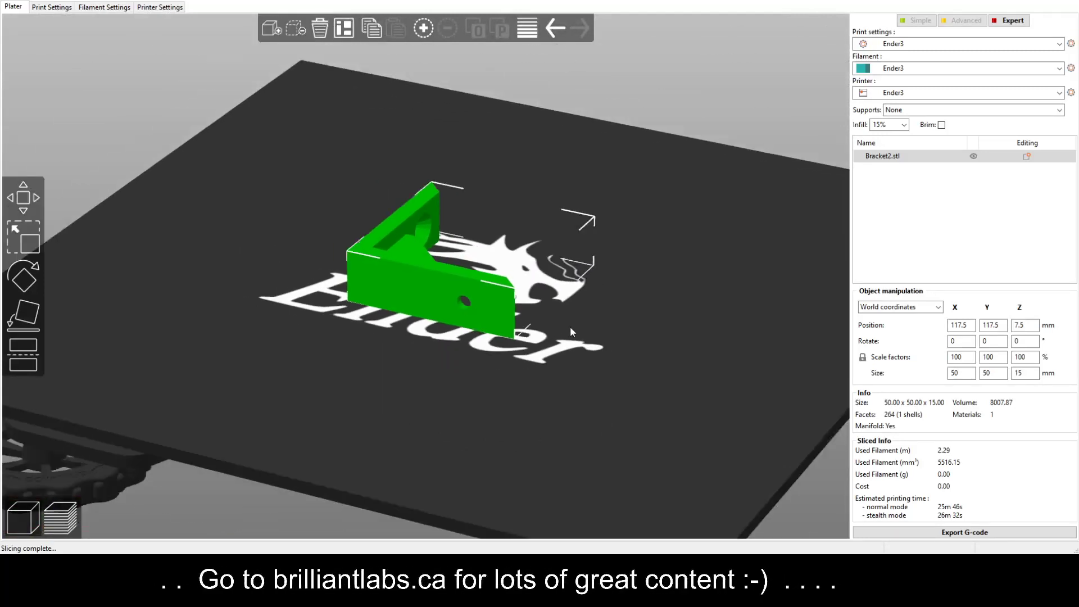
scroll(571, 332, down, 2)
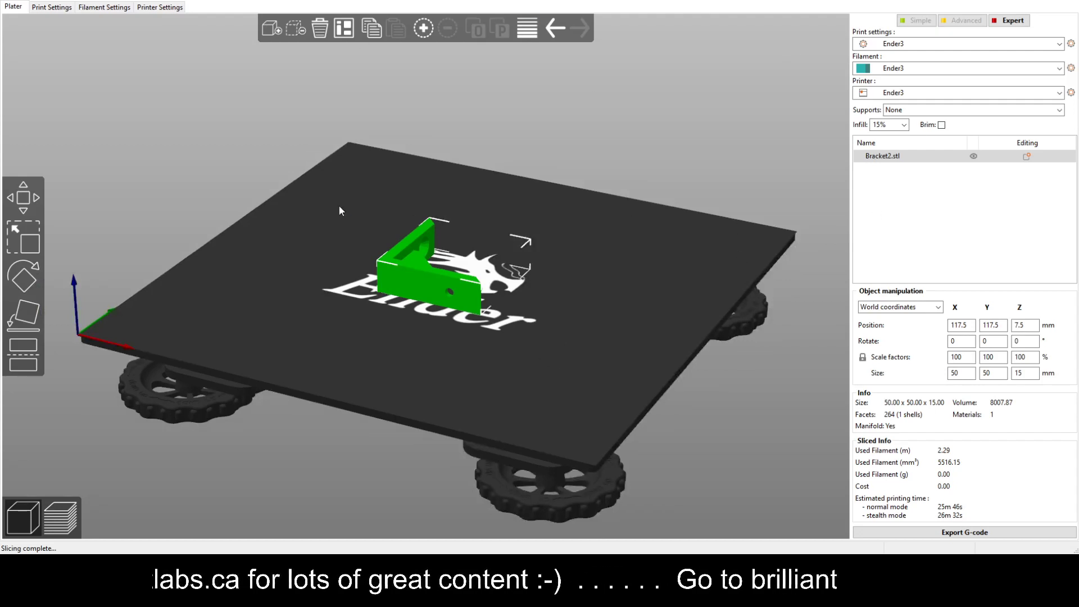
Step: Set the print's layer height and first layer height to 0.2 mm and its minimum perimeters to 4
click(55, 8)
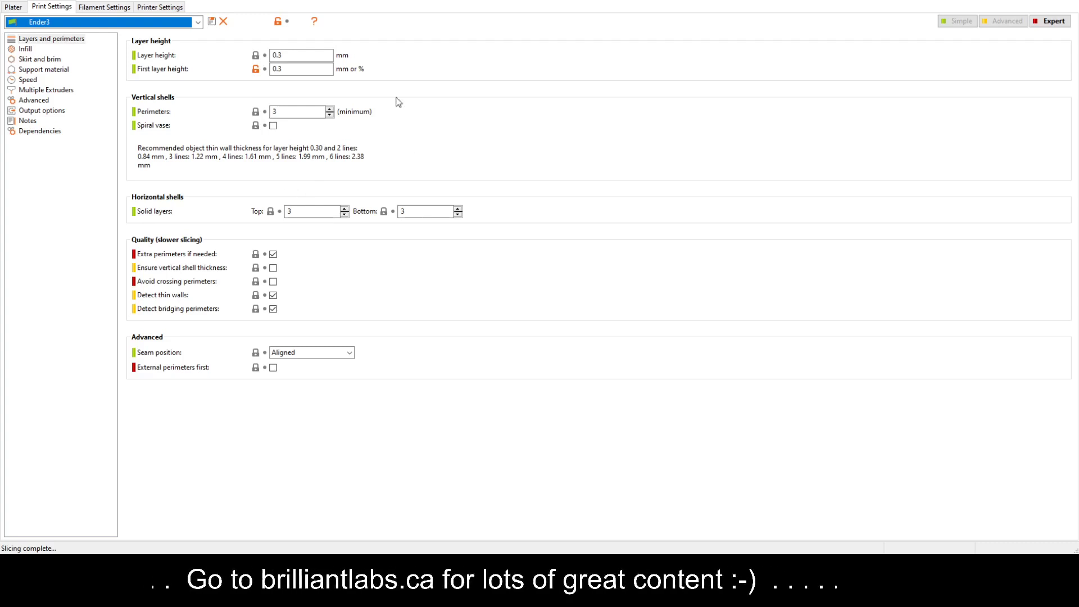
click(293, 56)
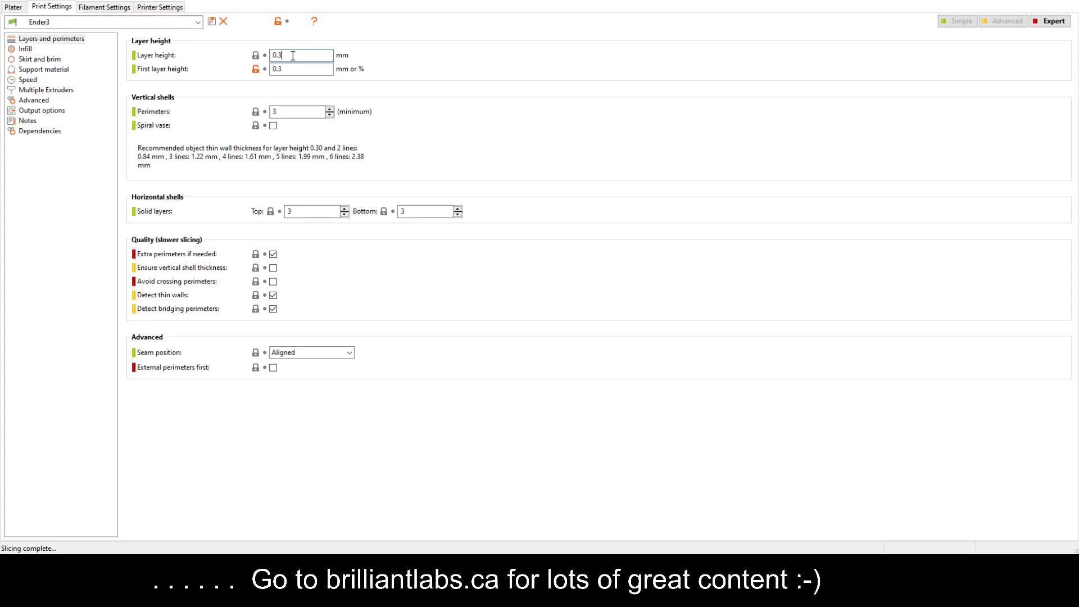
key(BackSpace)
text(2)
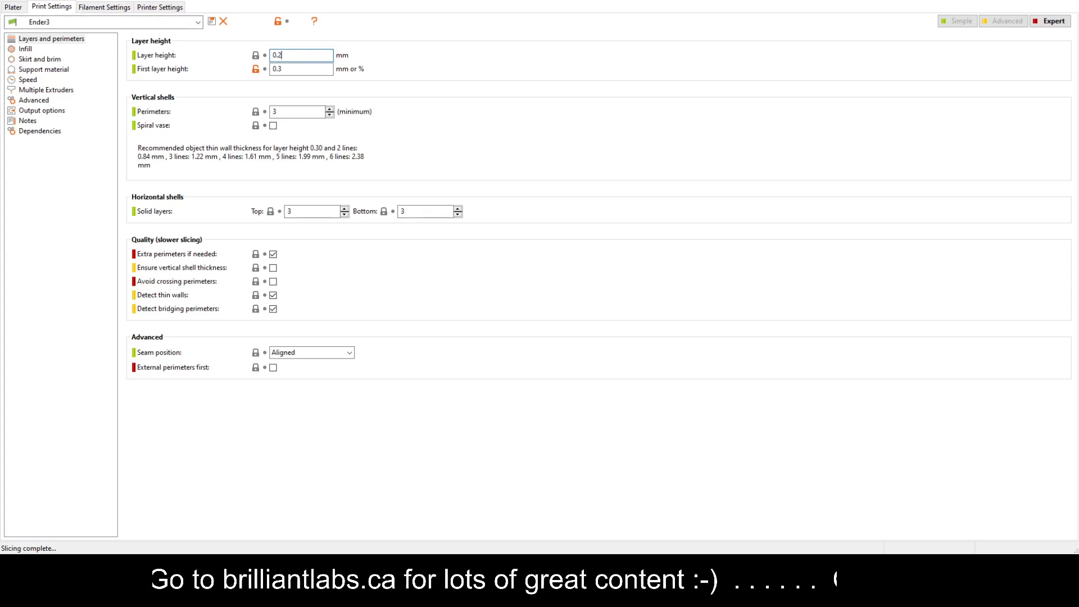
key(Return)
click(295, 69)
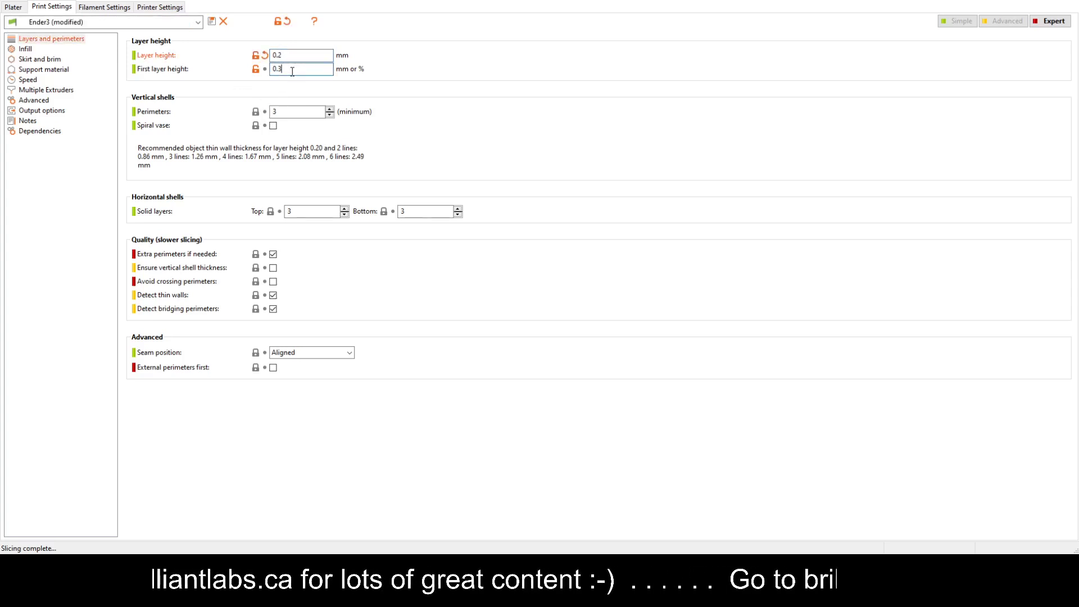
key(BackSpace)
text(2)
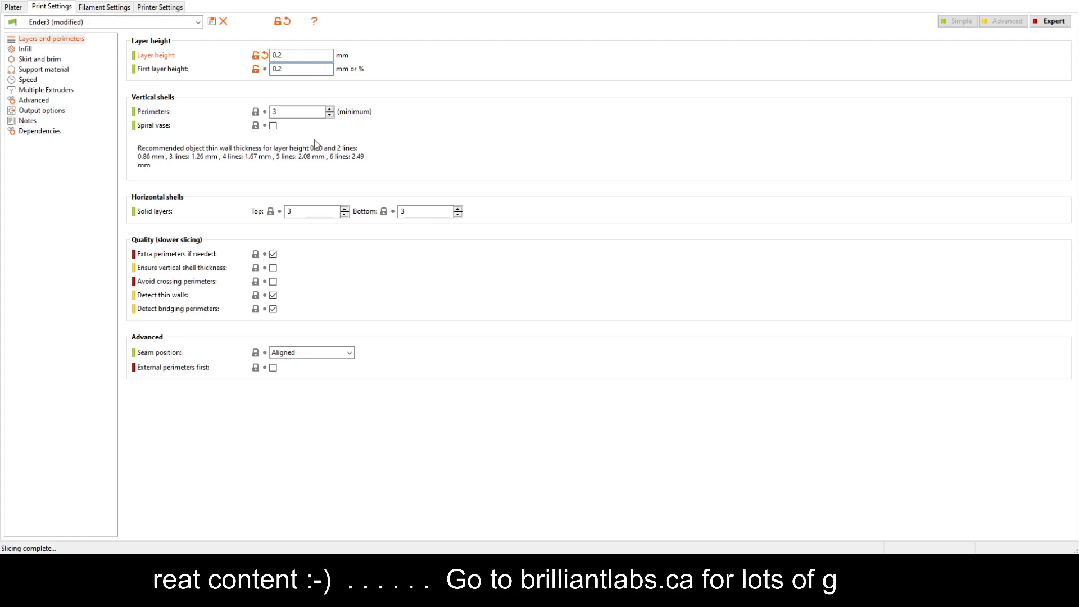
click(329, 108)
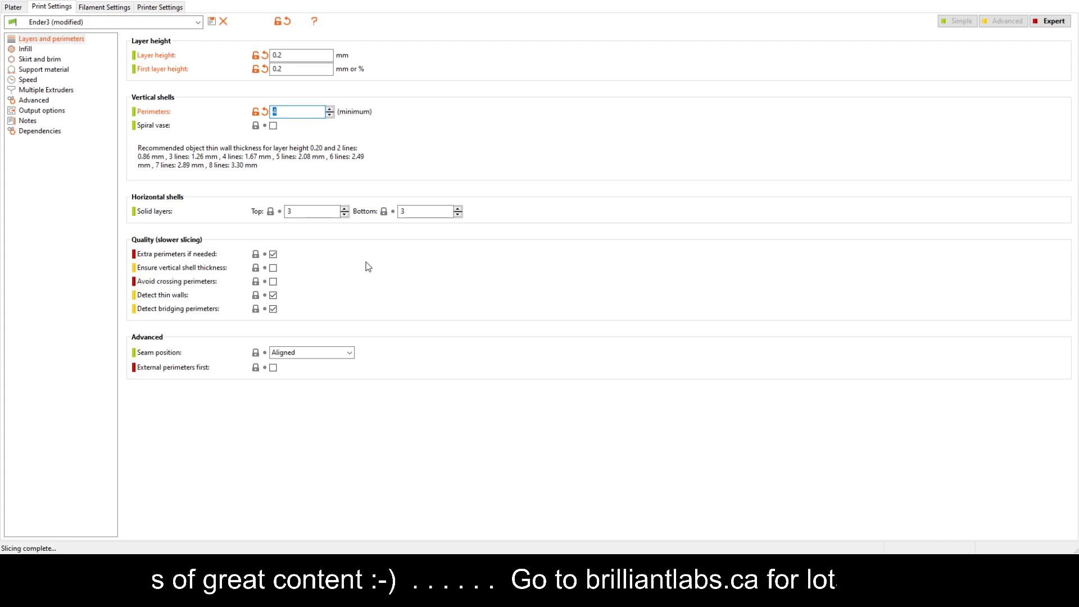
Step: Set the number of solid horizontal layers to 4 for both the top and the bottom shells
click(344, 210)
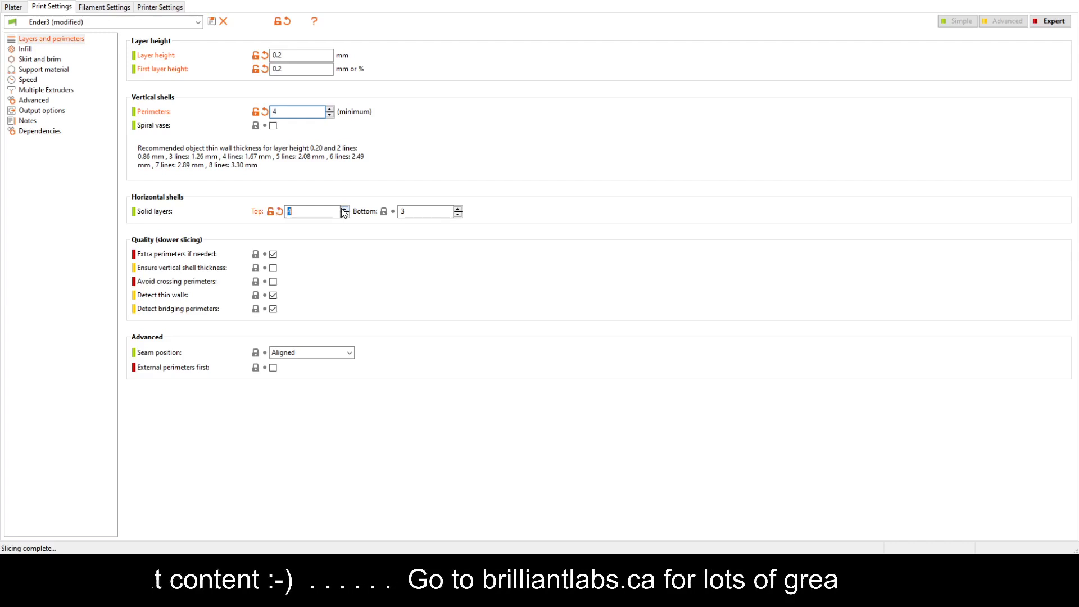
click(458, 209)
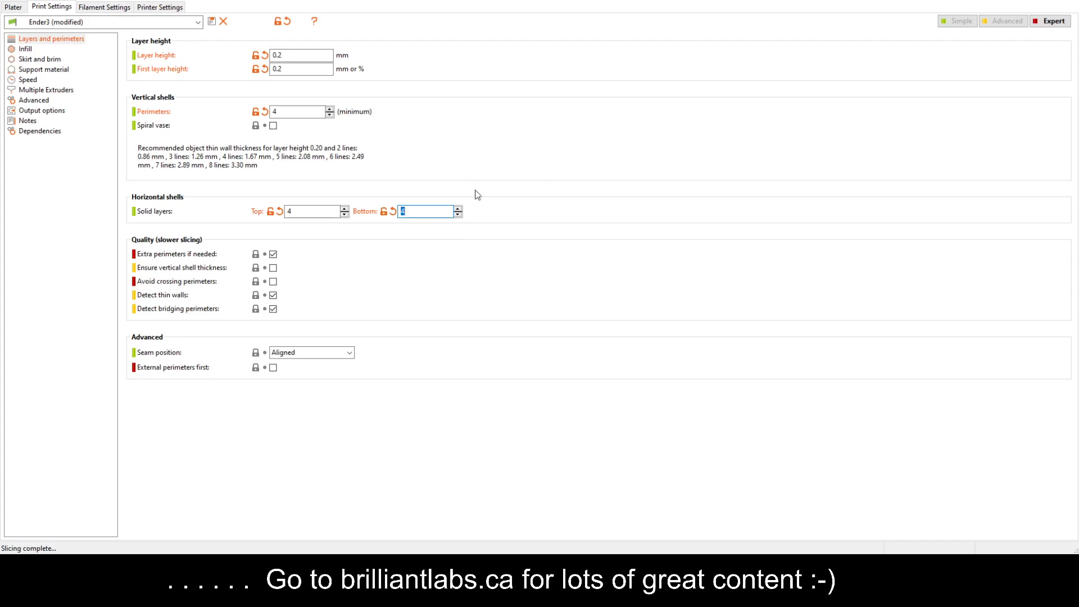
Step: Set the print's infill to a 30% fill density with the Cubic fill pattern
click(25, 50)
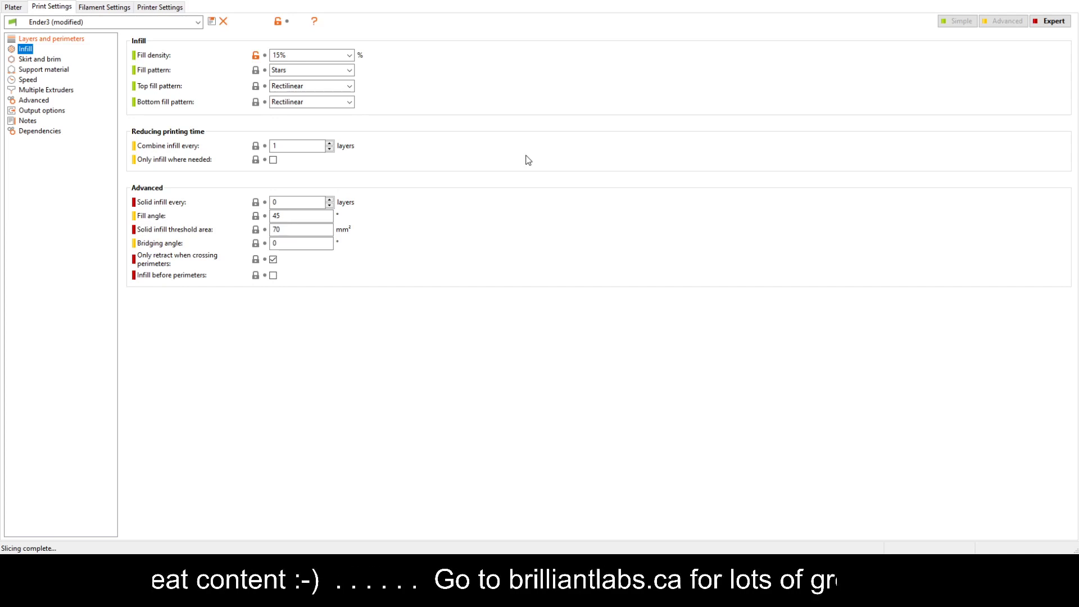
click(350, 56)
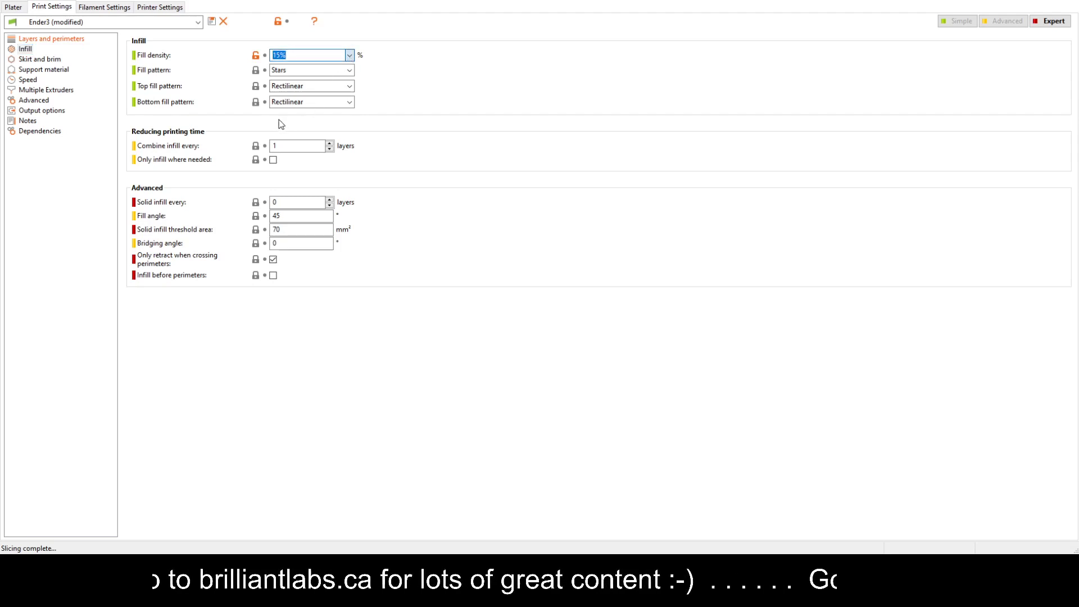
key(Down)
key(Down)
key(Down)
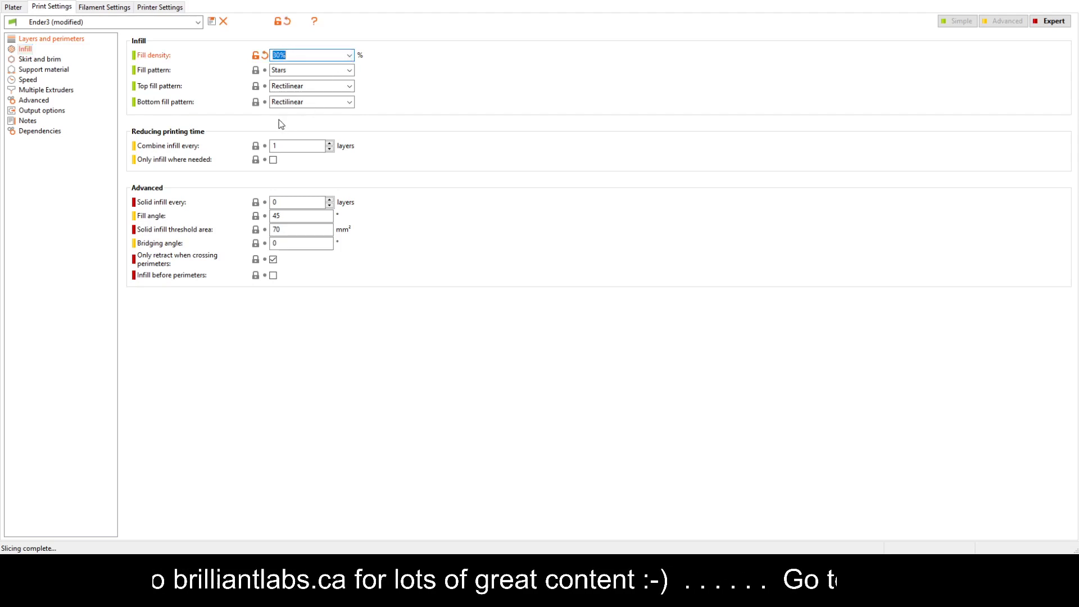
click(349, 70)
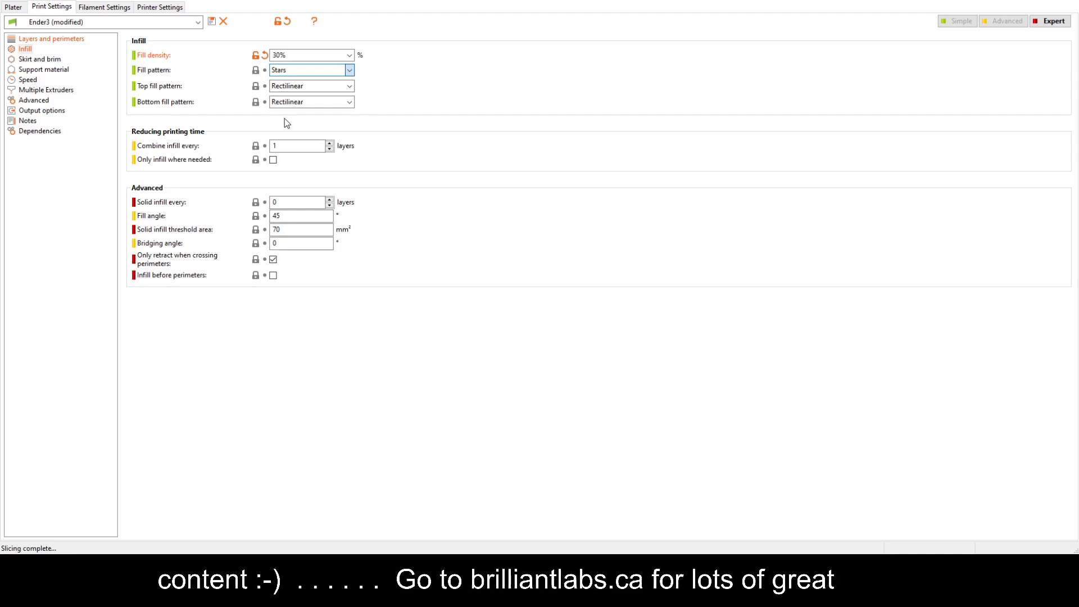
key(Down)
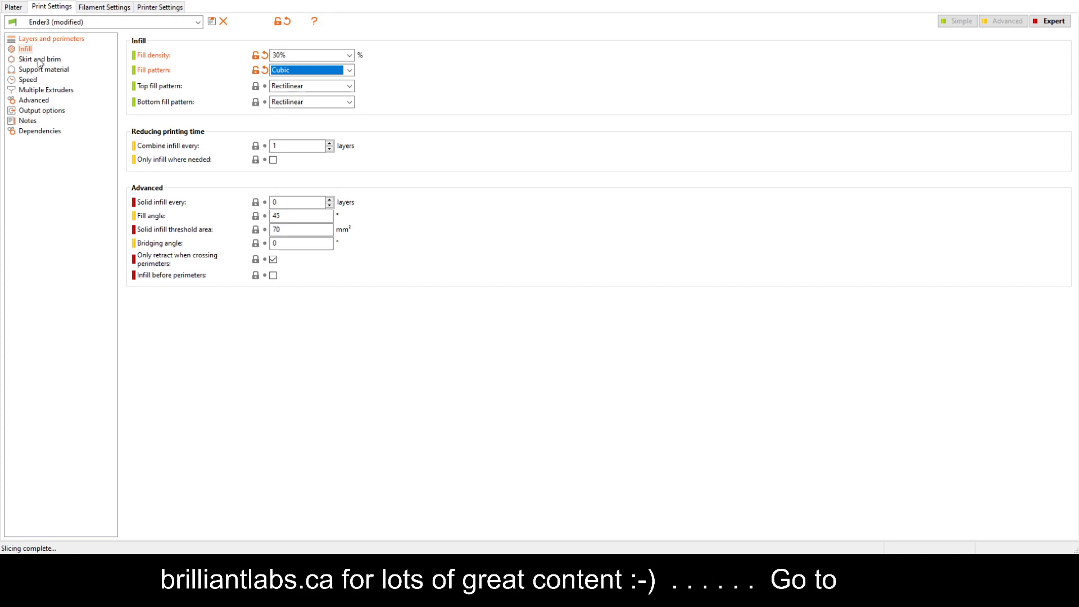
Step: Review the layer, infill, skirt and brim, support material and speed settings, and open the filament settings
click(40, 39)
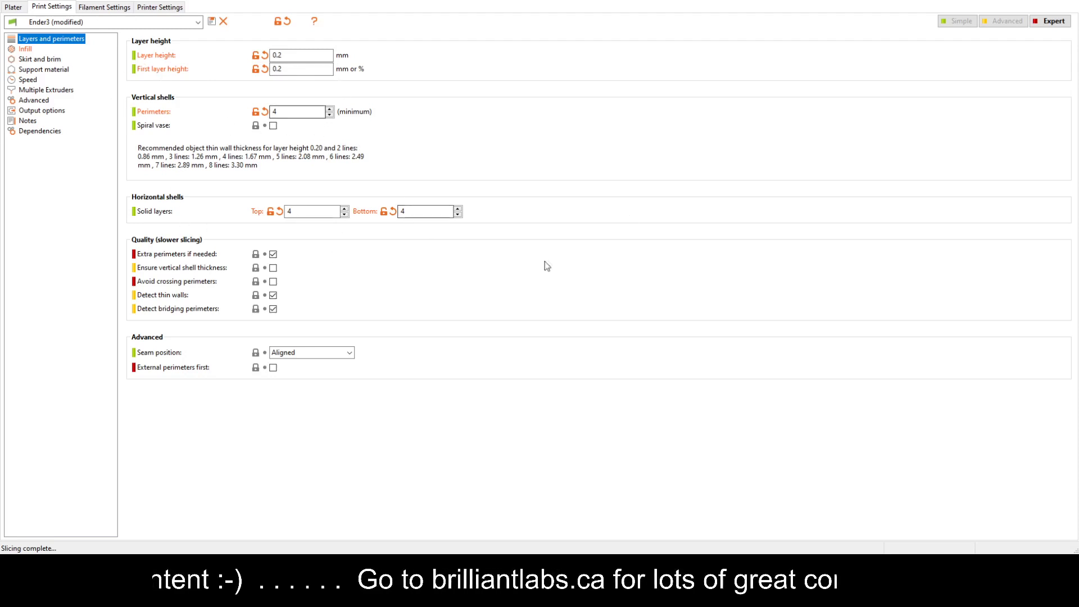
click(28, 49)
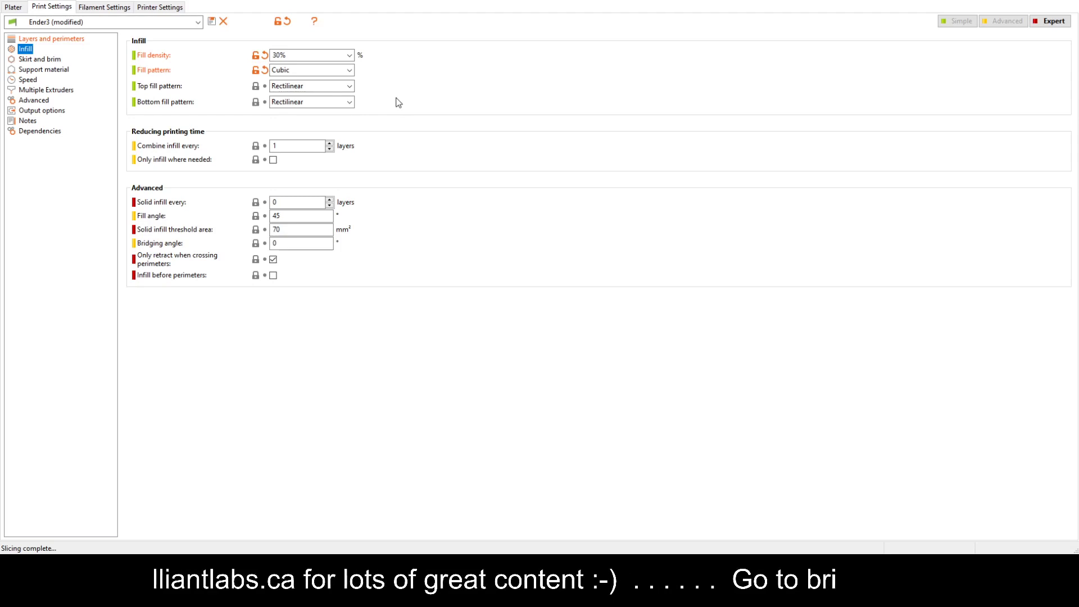
click(40, 60)
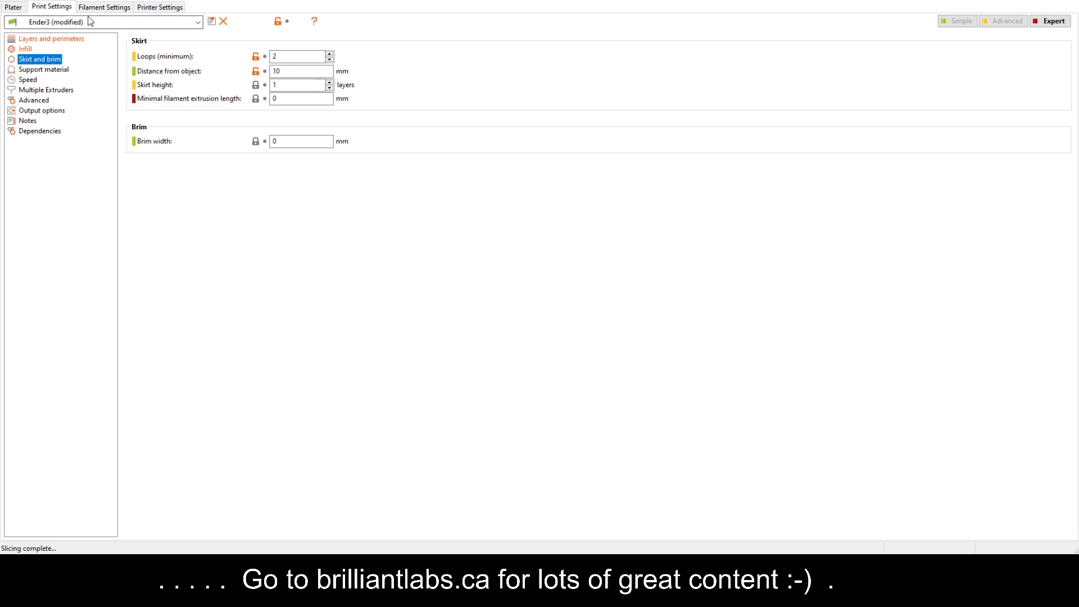
click(36, 71)
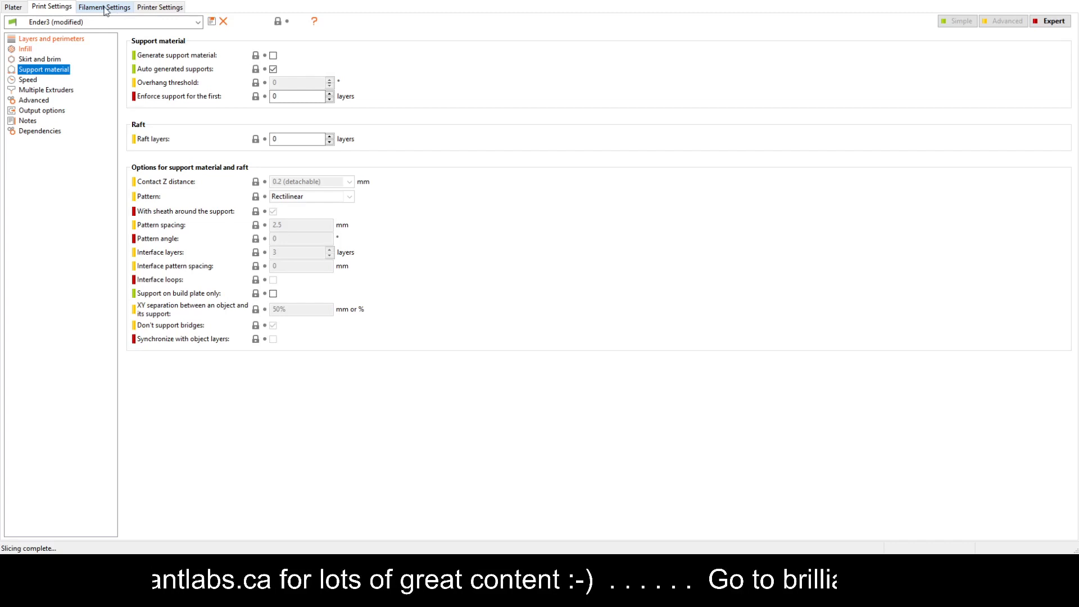
click(30, 82)
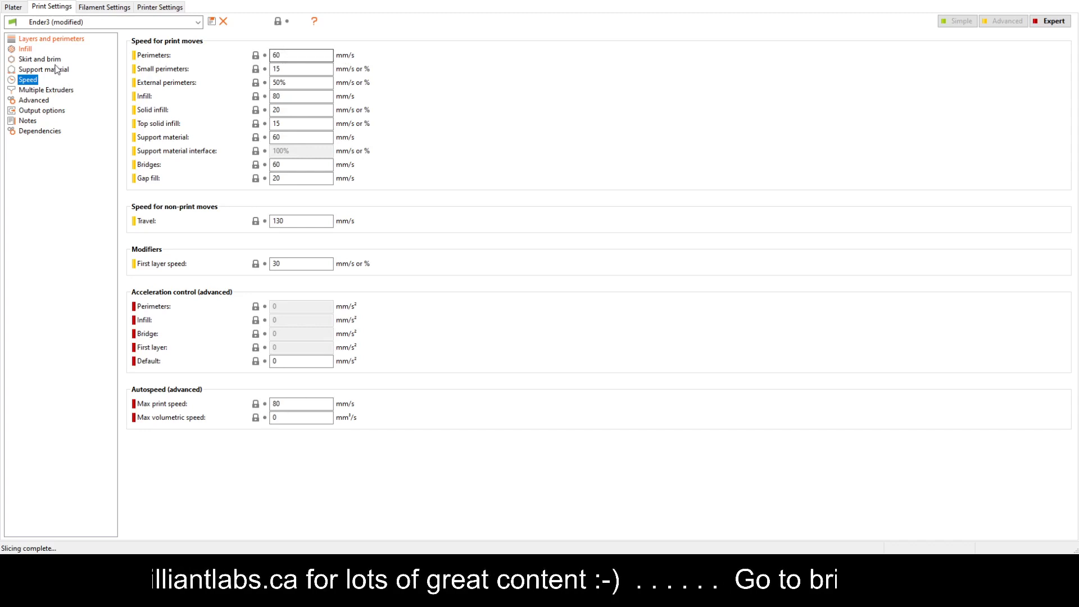
click(100, 10)
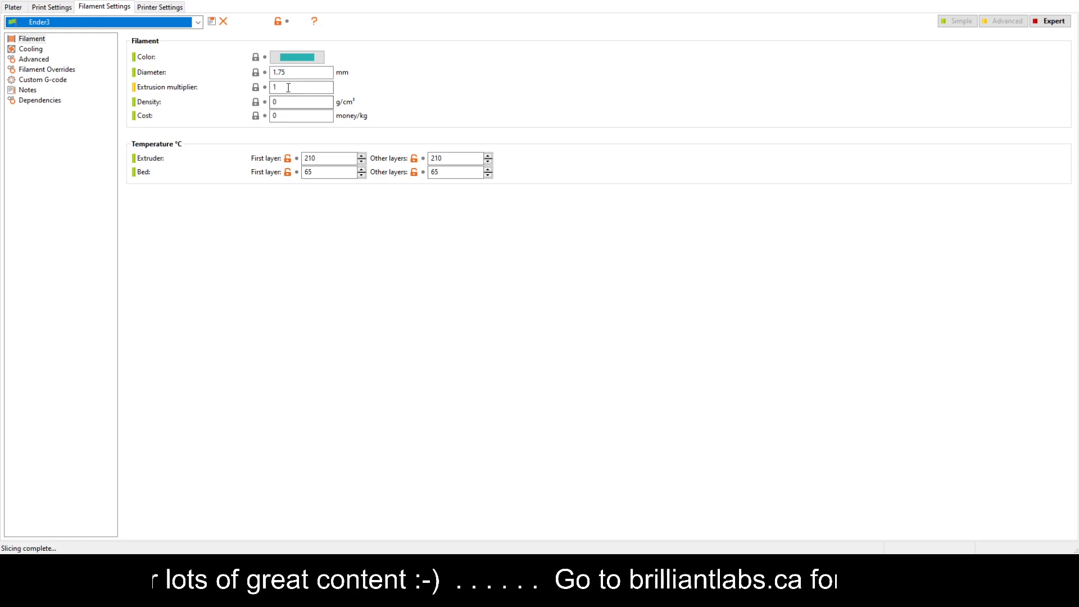
click(278, 89)
text(.1)
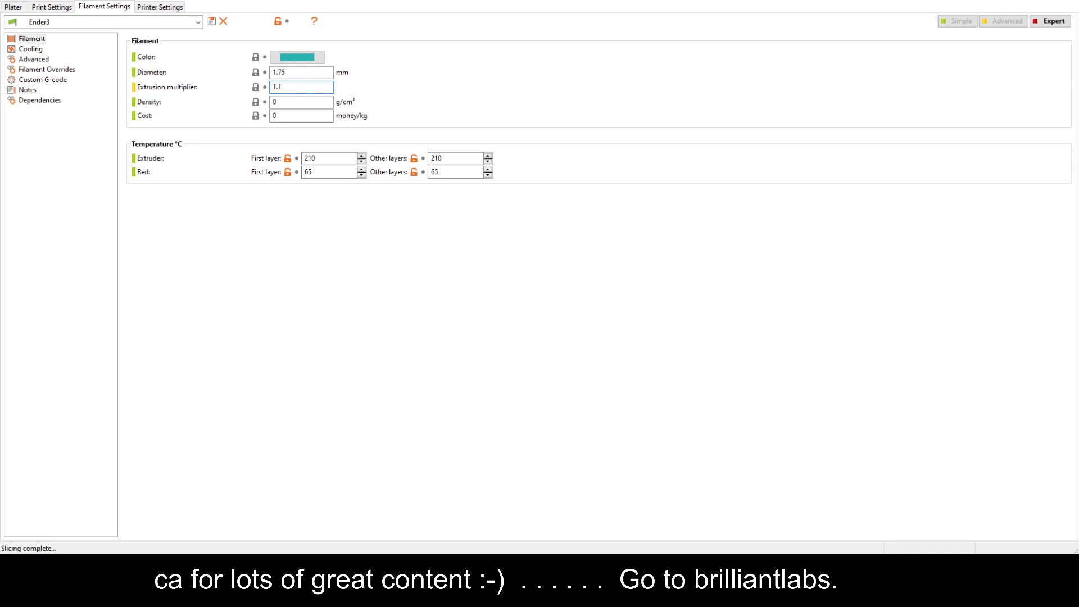
key(BackSpace)
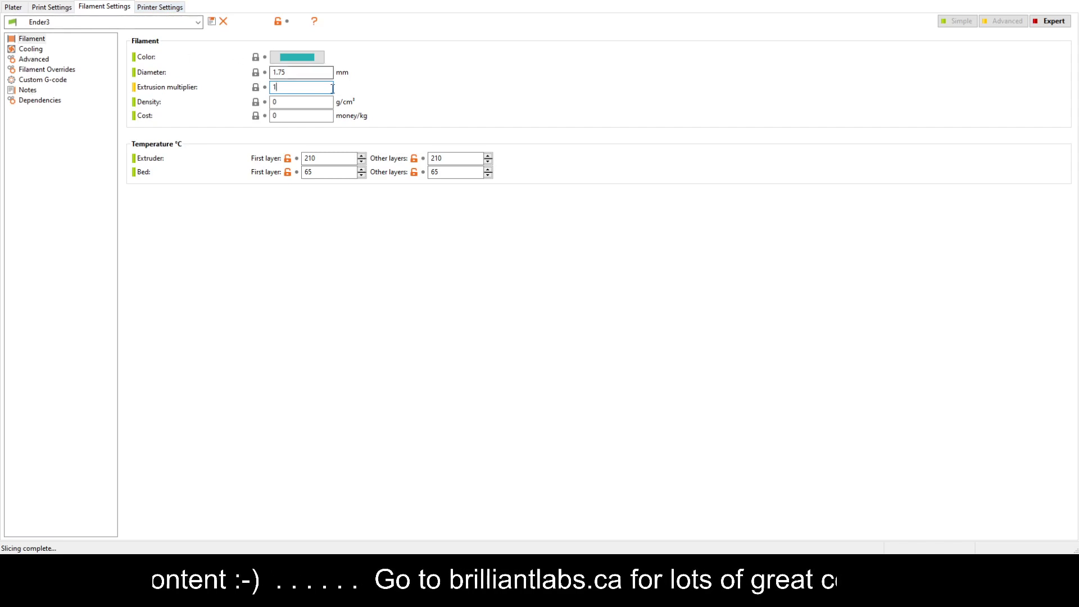
Step: Set the filament's extruder temperature to 205 °C for the first layer and for the other layers
click(334, 162)
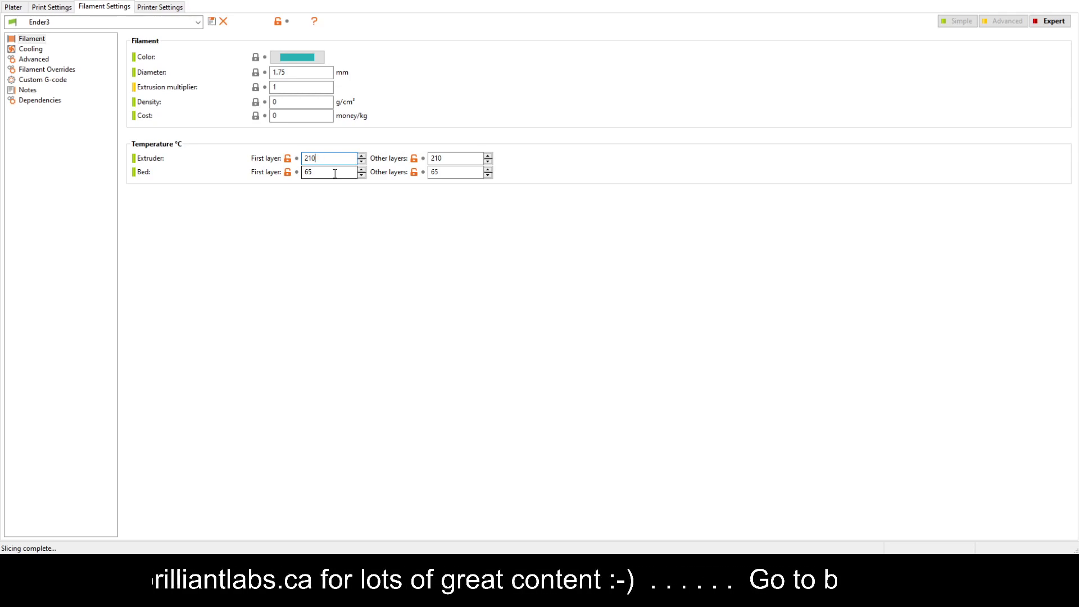
key(BackSpace)
key(BackSpace)
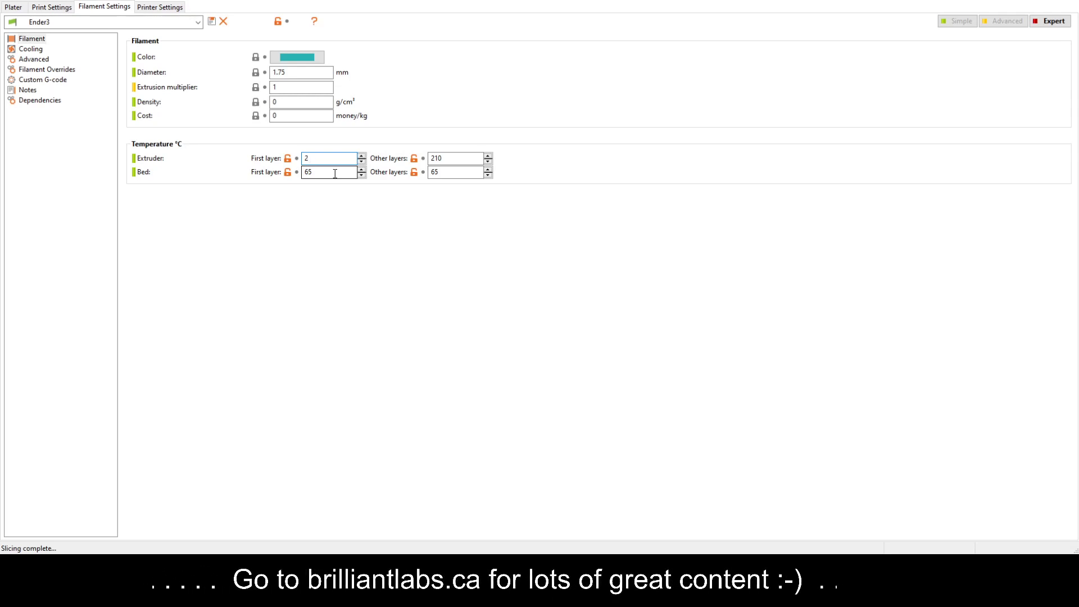
text(05)
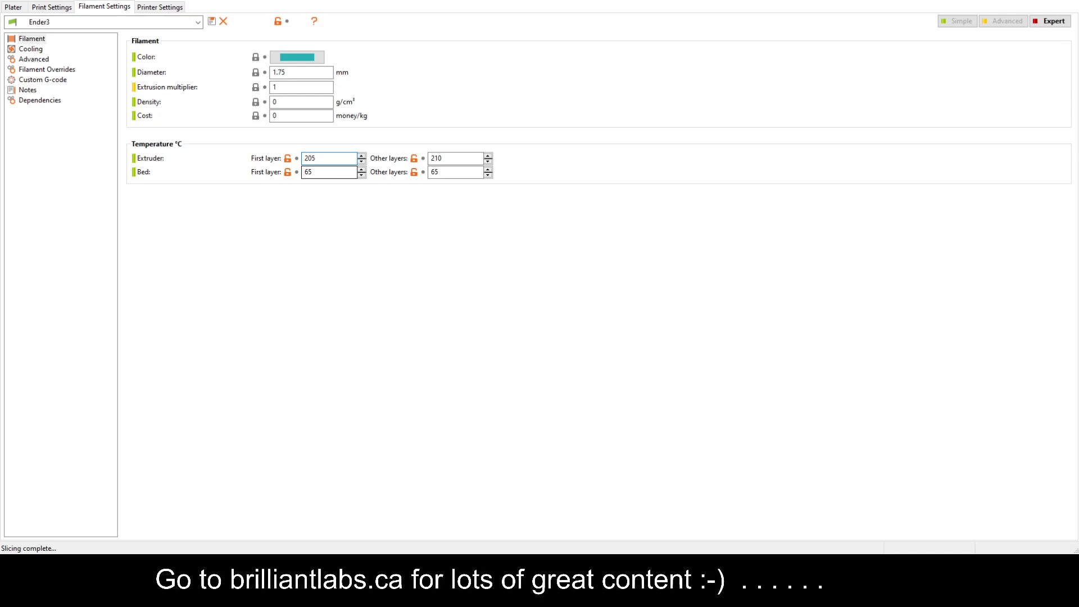
click(456, 157)
key(BackSpace)
key(BackSpace)
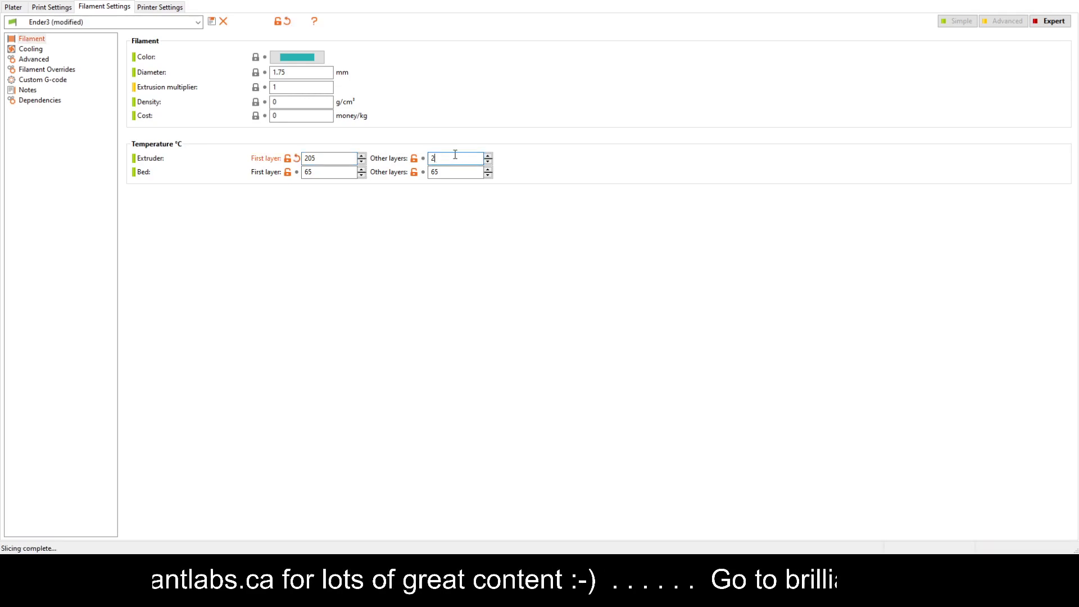
text(05)
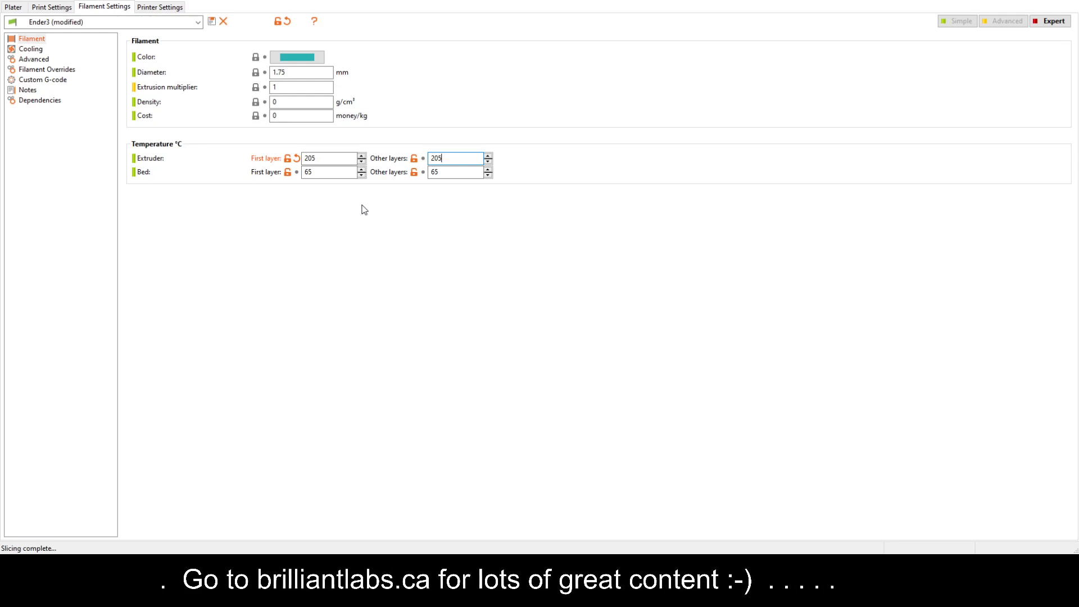
Step: Set the filament's bed temperature to 55 °C for the first layer and for the other layers
click(309, 173)
key(BackSpace)
text(5)
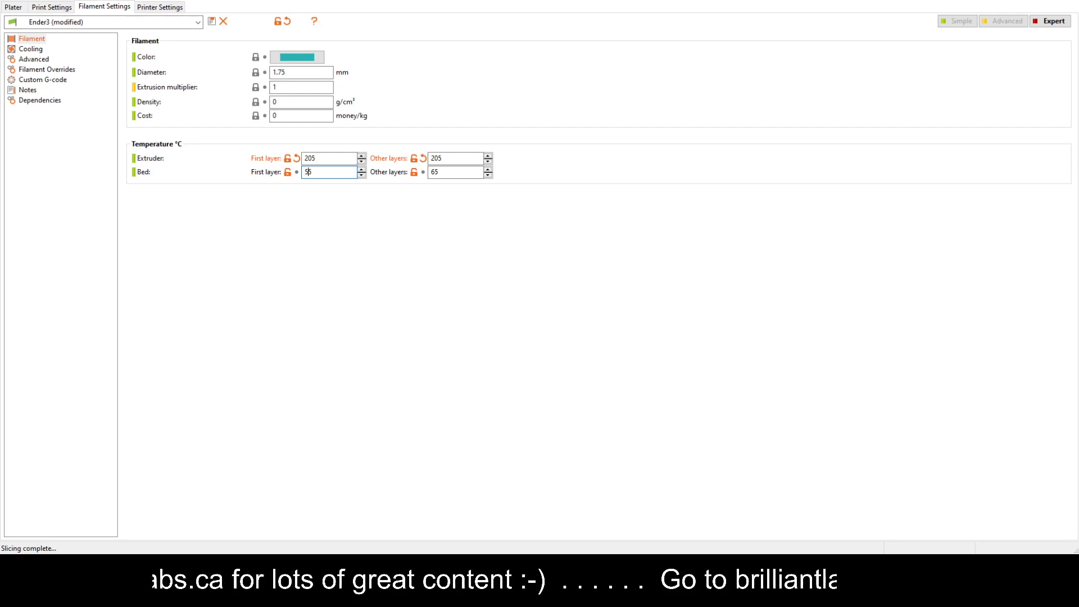
click(434, 172)
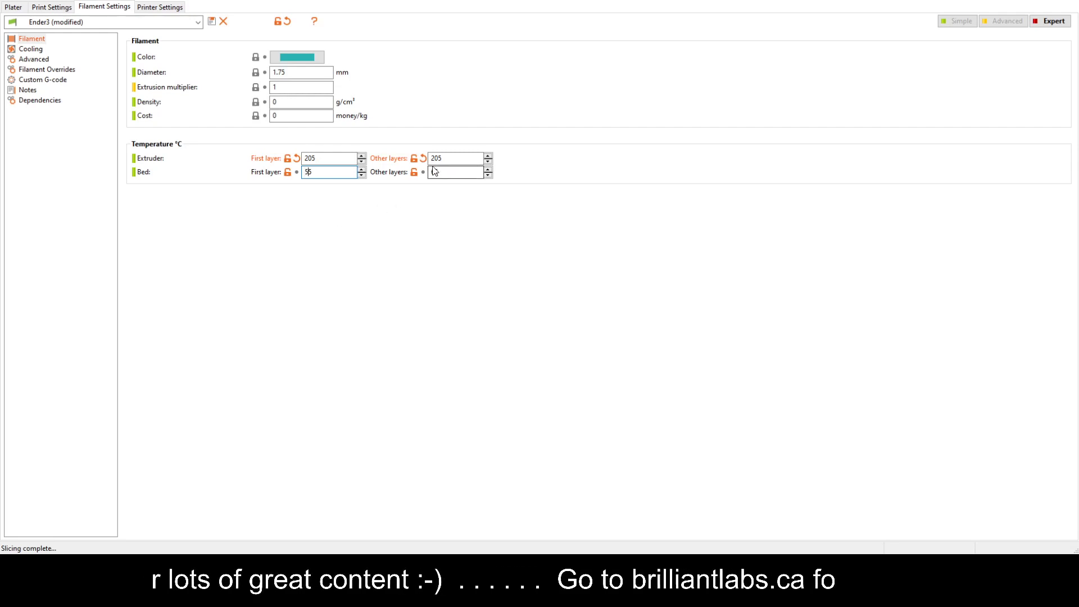
key(BackSpace)
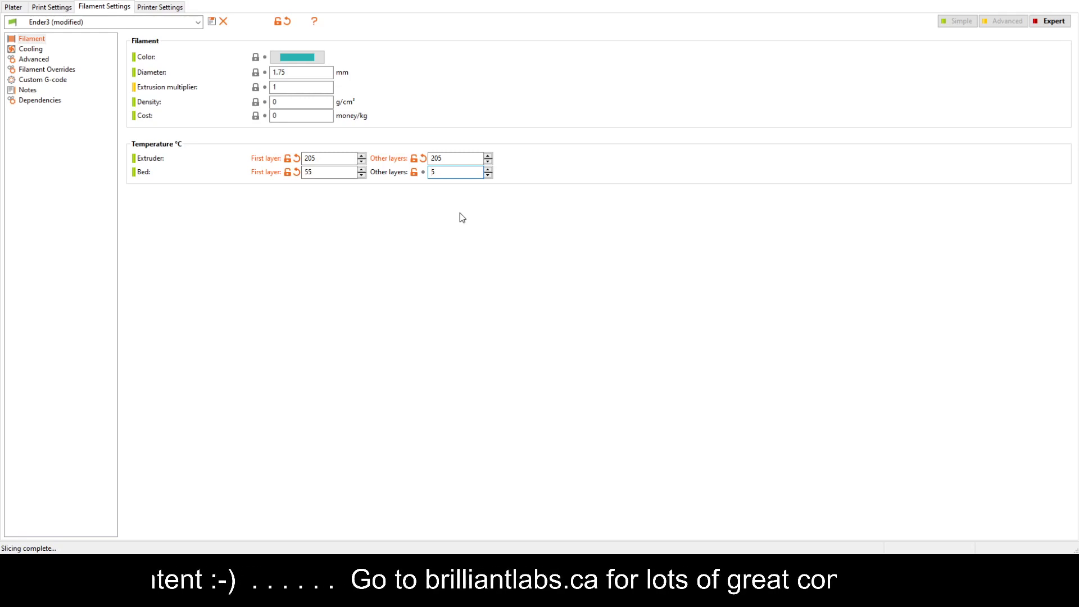
text(5)
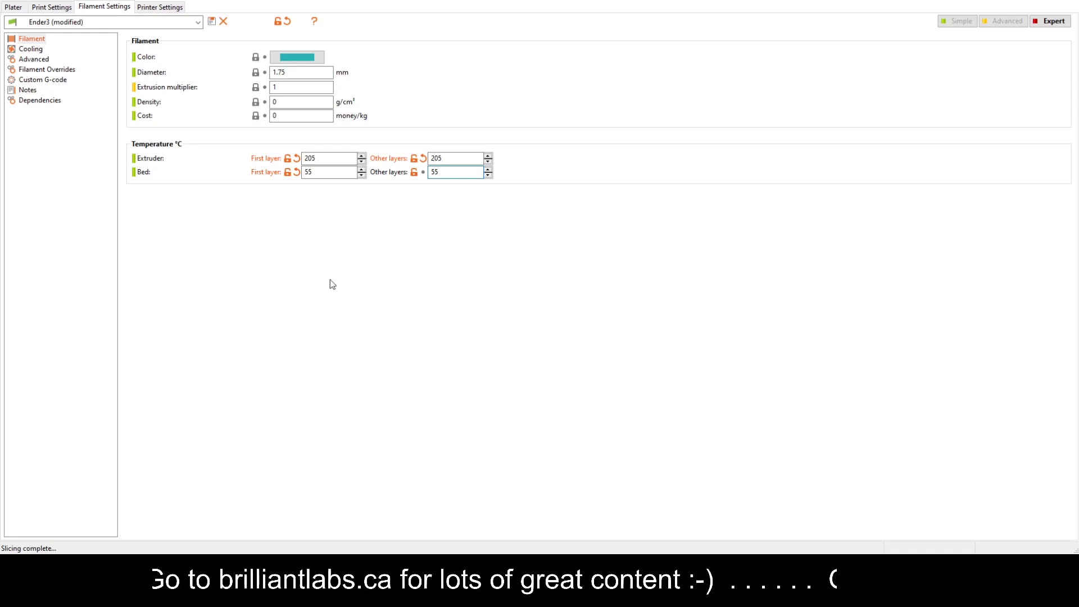
Step: Check the general printer settings and preview the sliced bracket from its first layer through the diagonal brace at 4.80 mm to full height
click(162, 8)
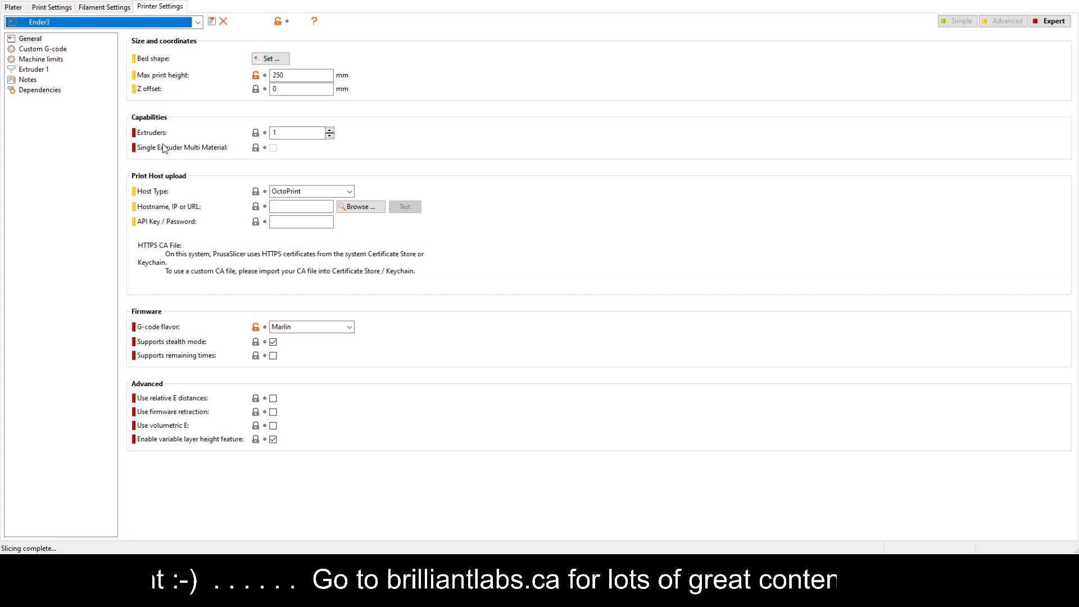
click(14, 7)
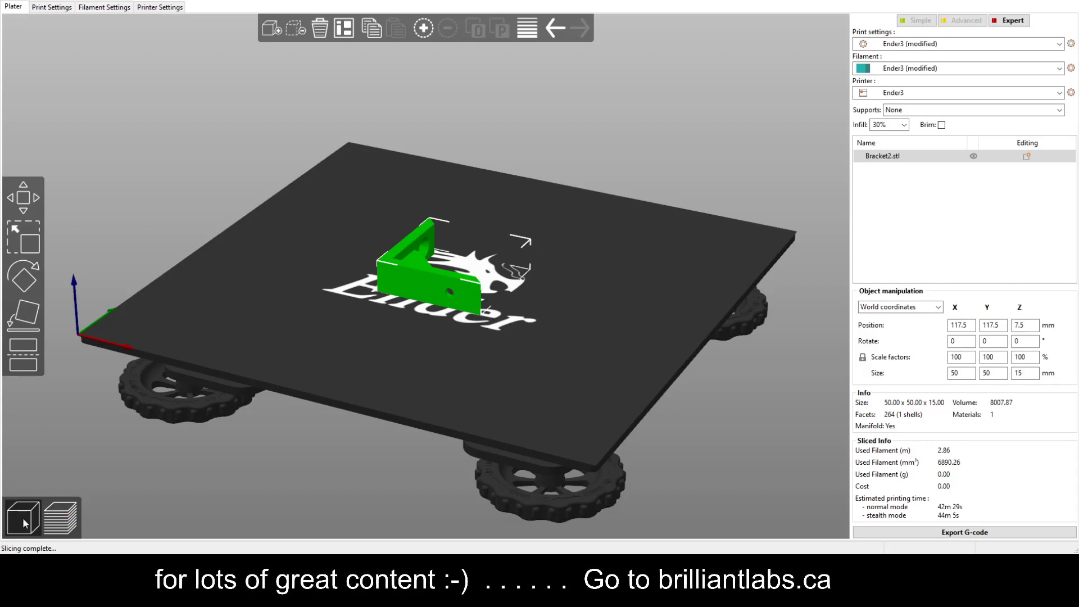
click(62, 519)
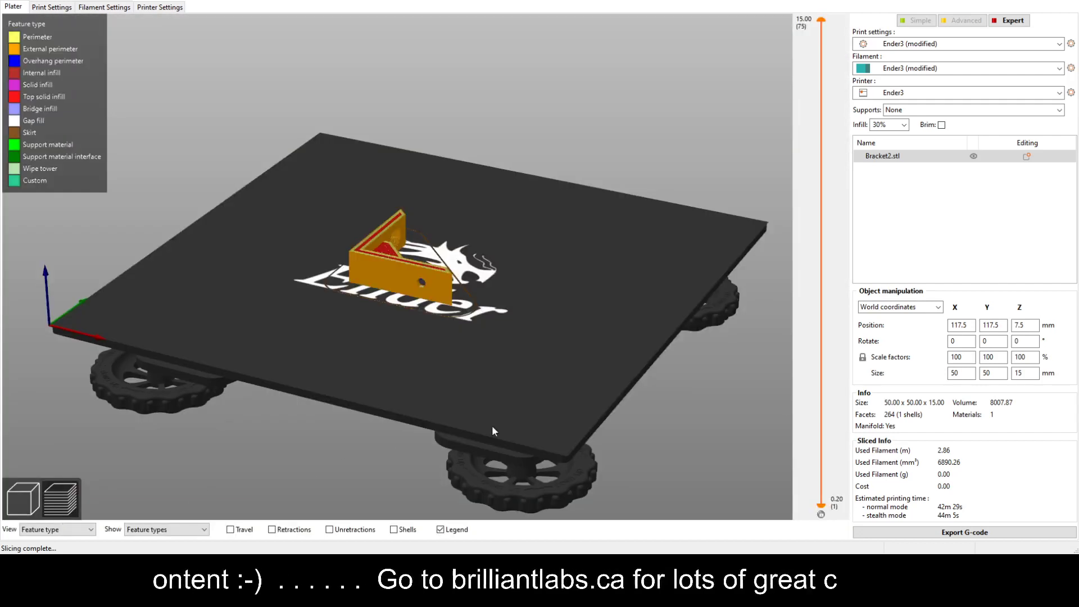
scroll(487, 353, up, 6)
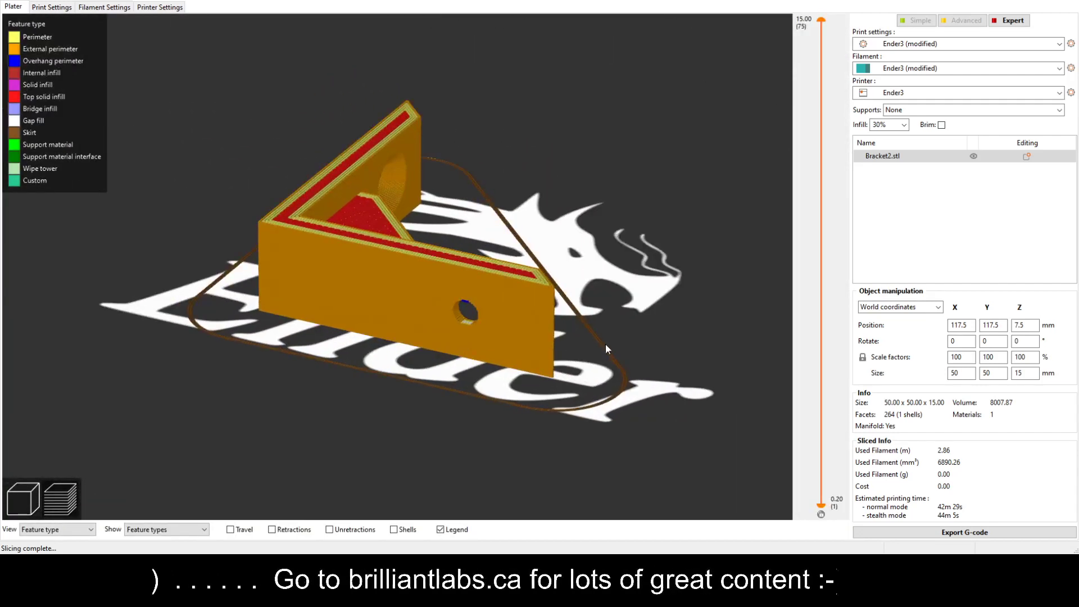
scroll(713, 348, up, 2)
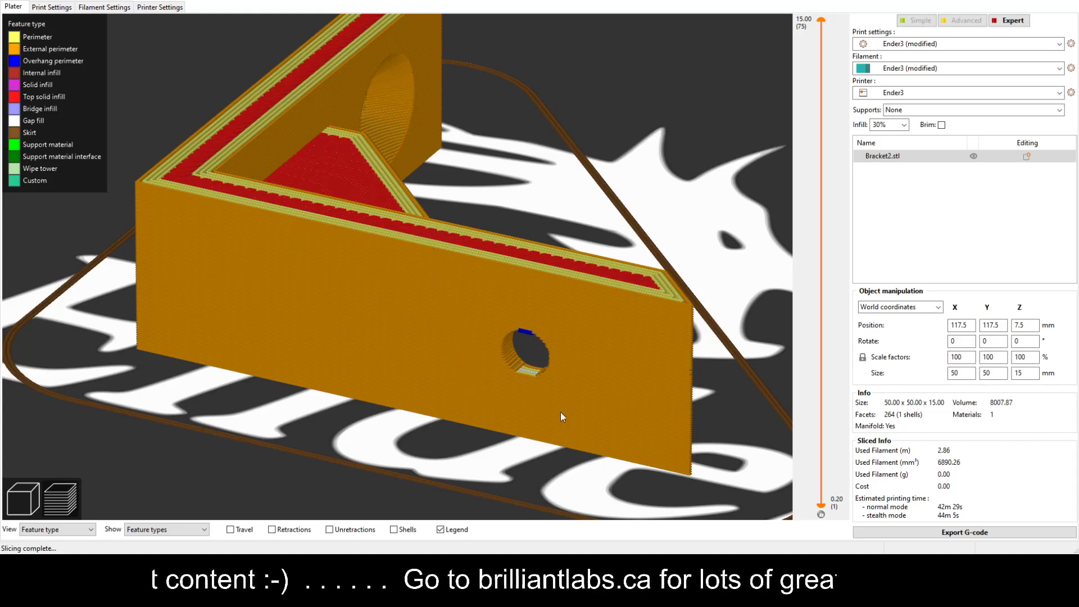
drag(822, 19, 821, 513)
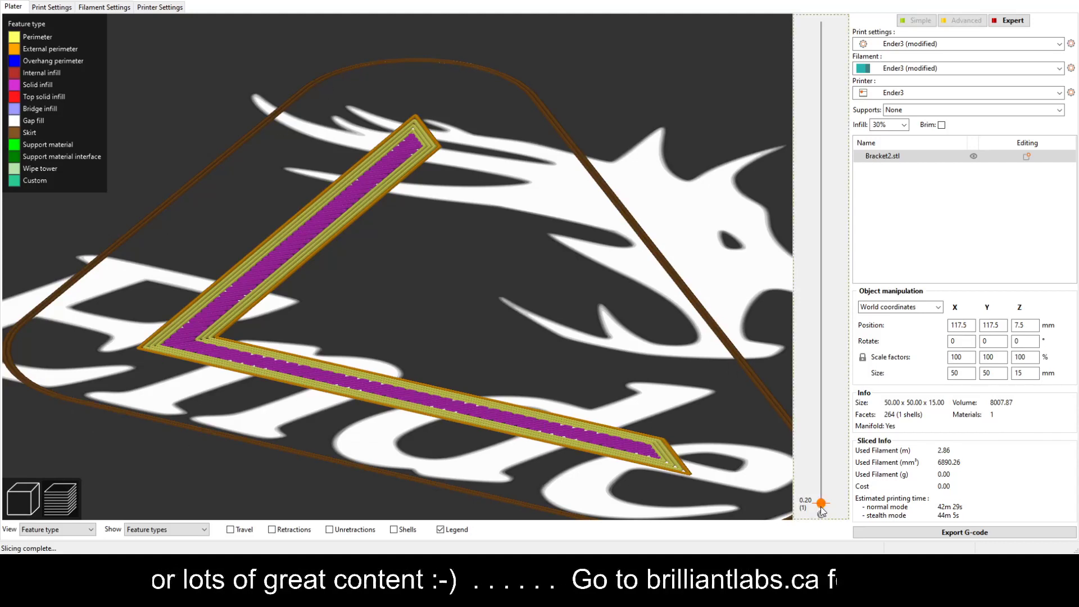
drag(821, 505, 825, 355)
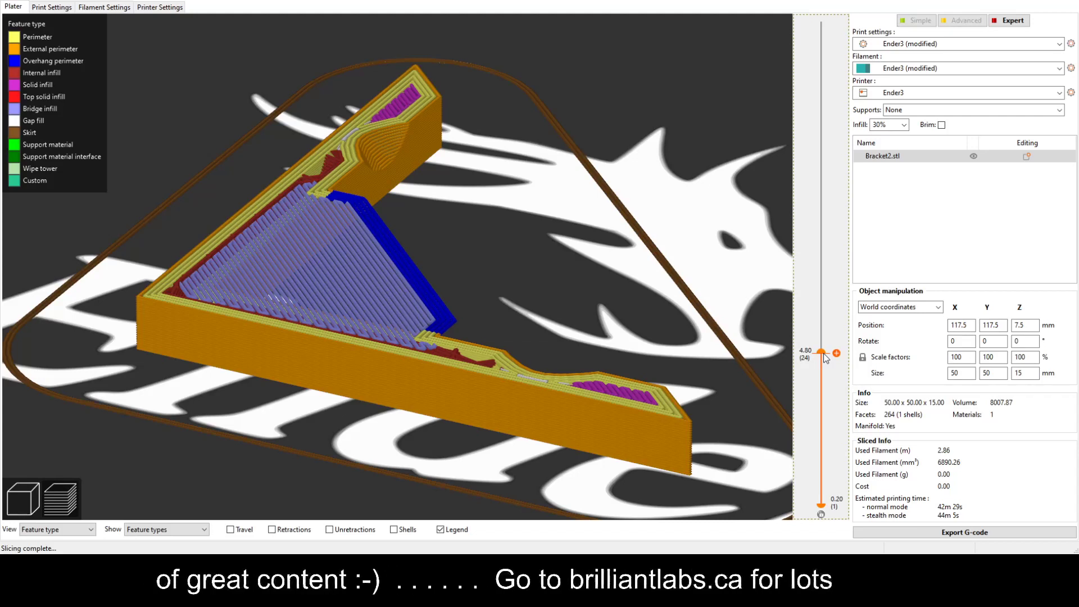
drag(824, 355, 840, 23)
Step: Add a color change at the bracket's top layer at 15.00 mm and return to the 3D editor view
click(836, 21)
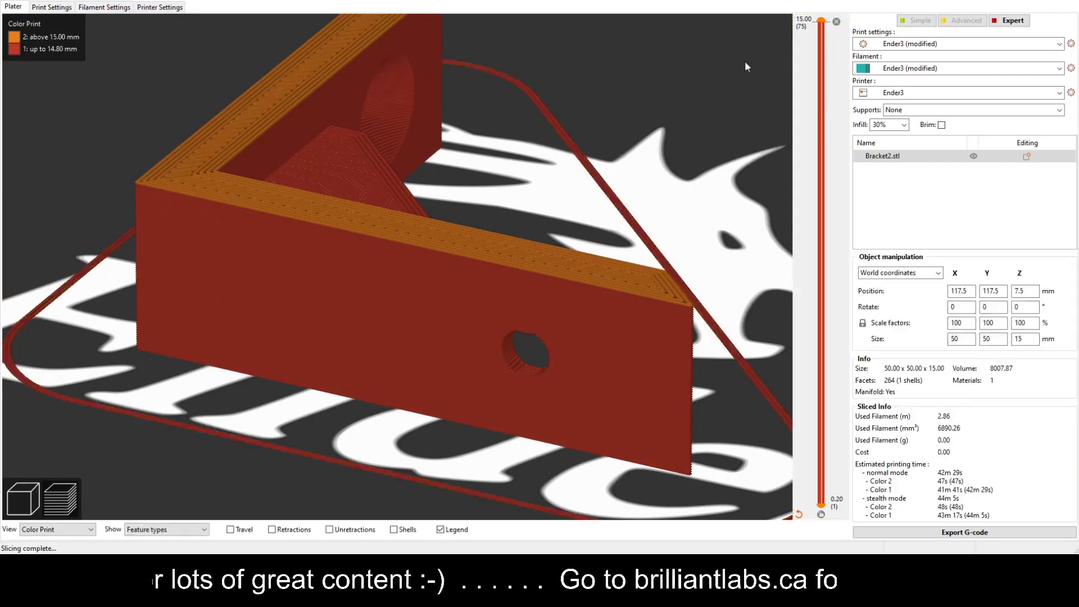
drag(746, 58, 754, 52)
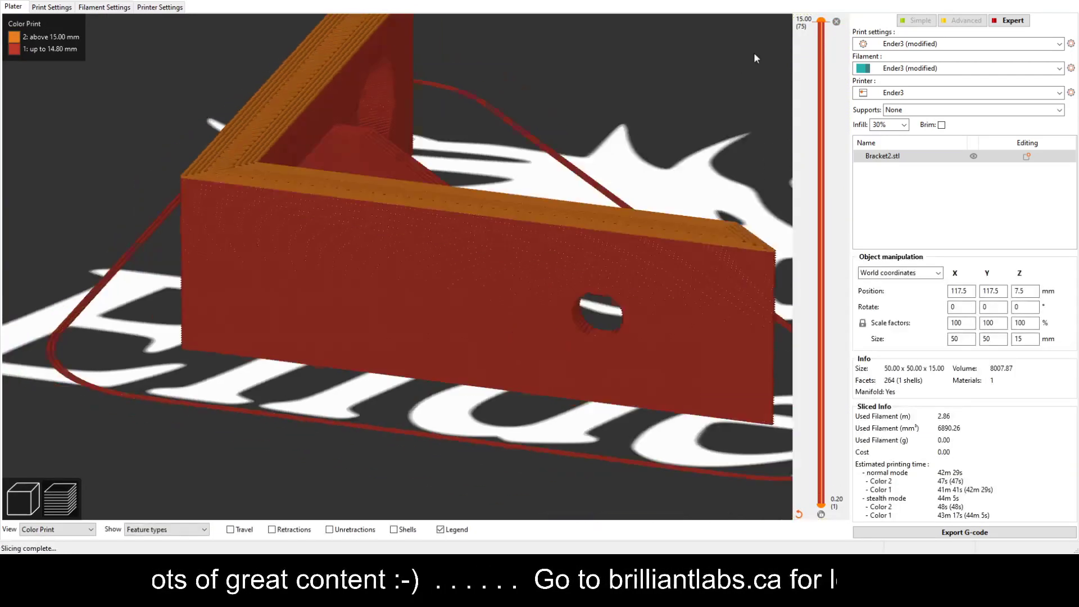
click(24, 499)
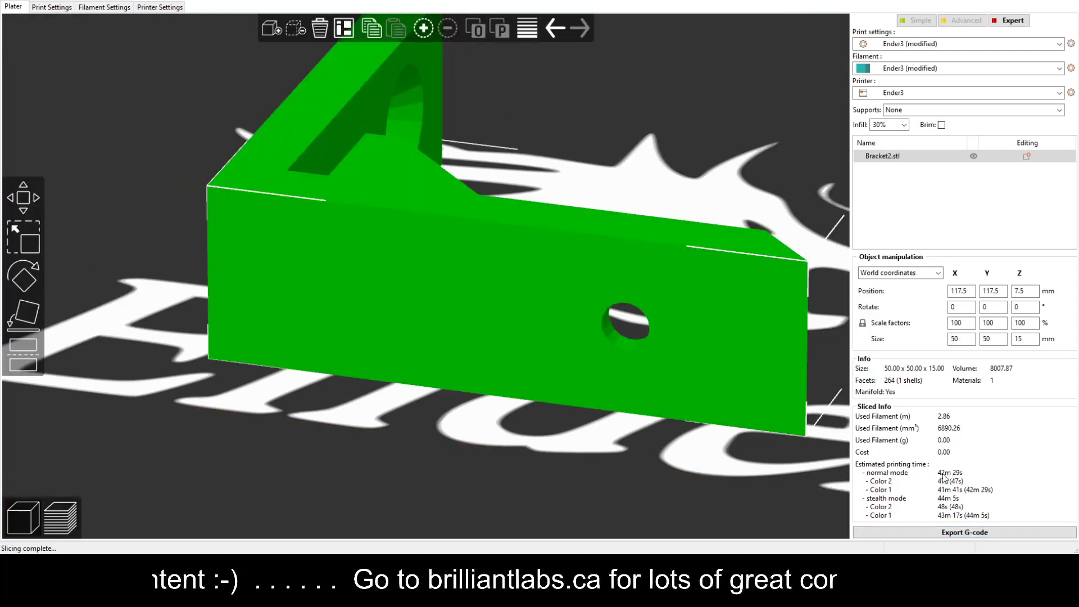